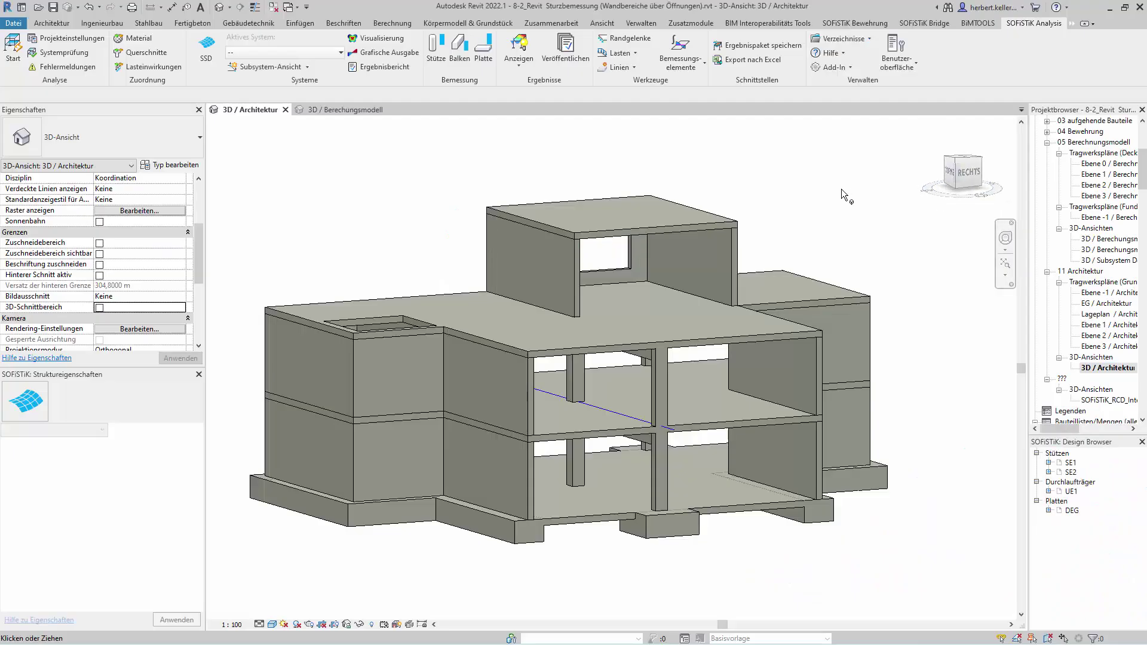
Switch to the 3D / Berechnungsmodell view, orbit to the front, and select the ground-floor door wall.
left_click(353, 110)
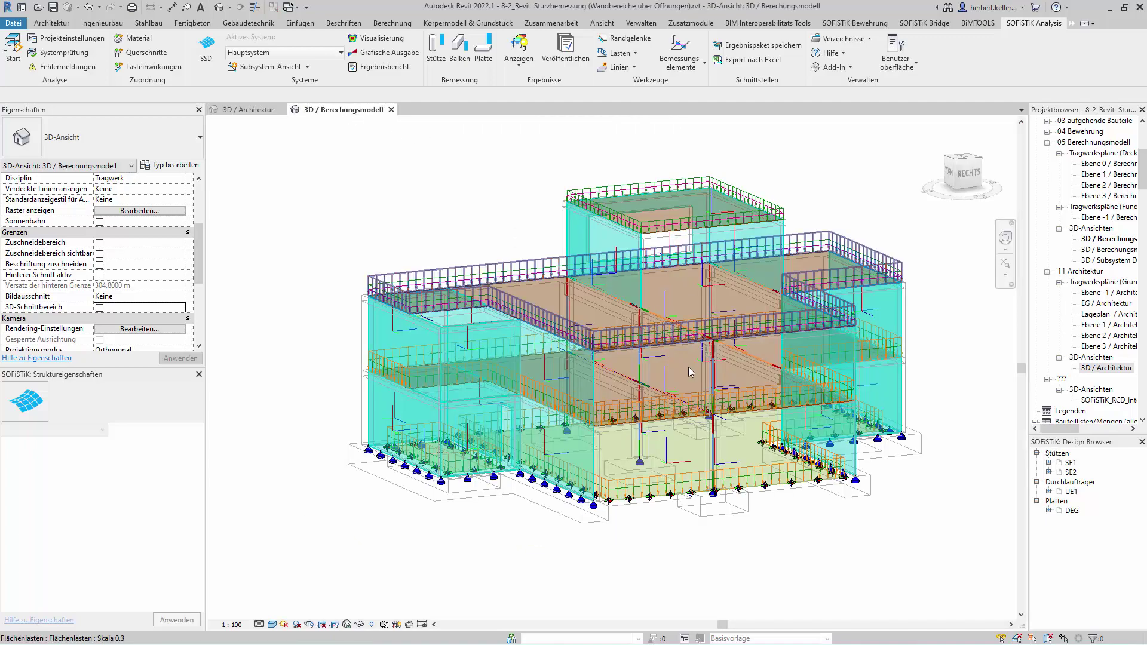
middle_click_drag(813, 525, 499, 422, "shift")
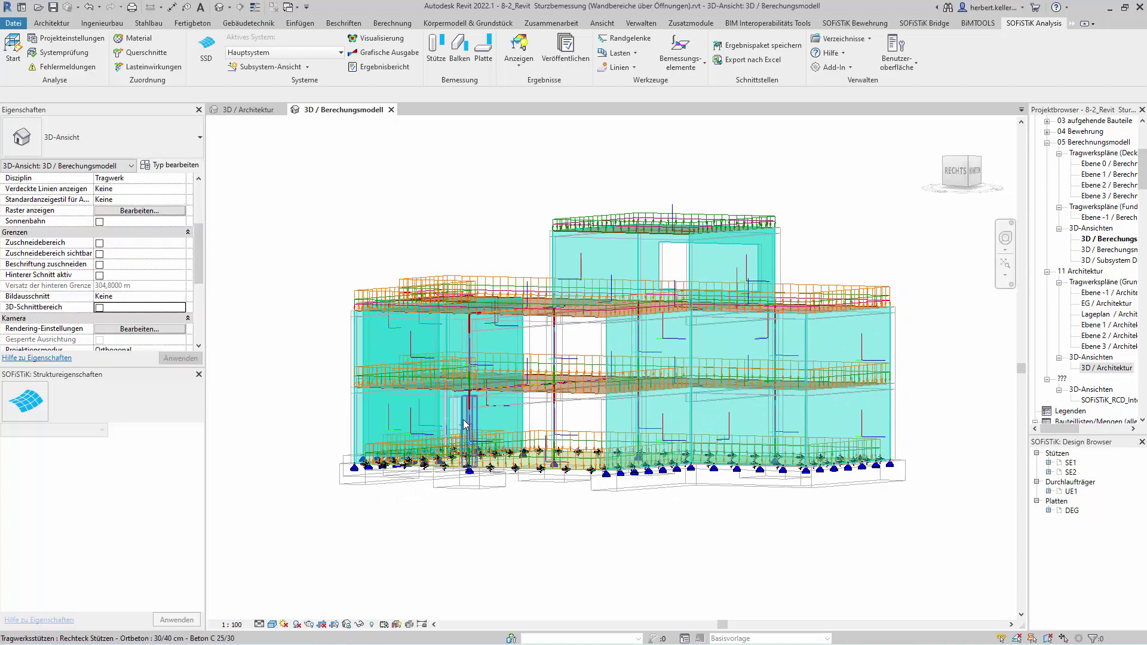
left_click(465, 426)
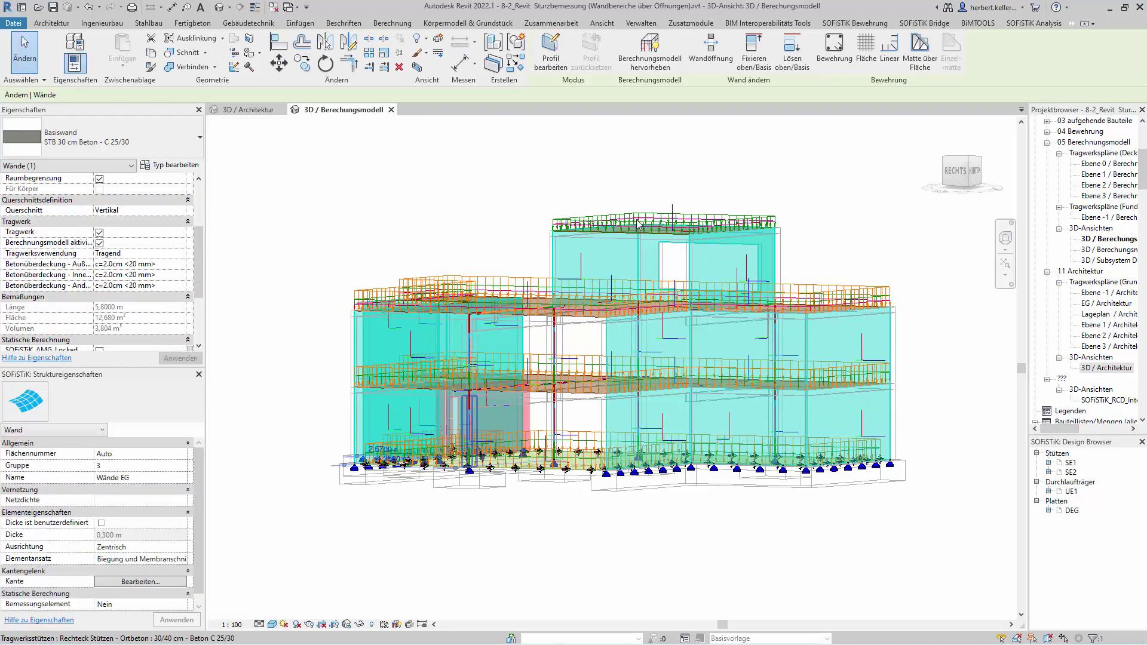
Isolate the selected door wall in a section box, viewed from HINTEN (back).
left_click(418, 67)
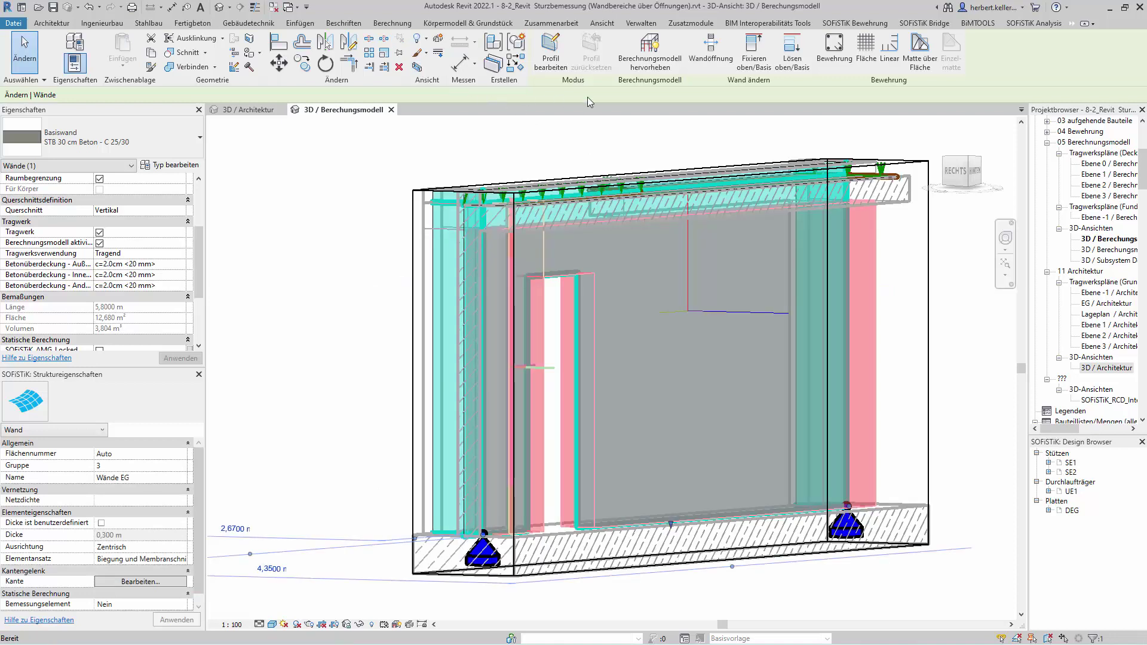
left_click(969, 176)
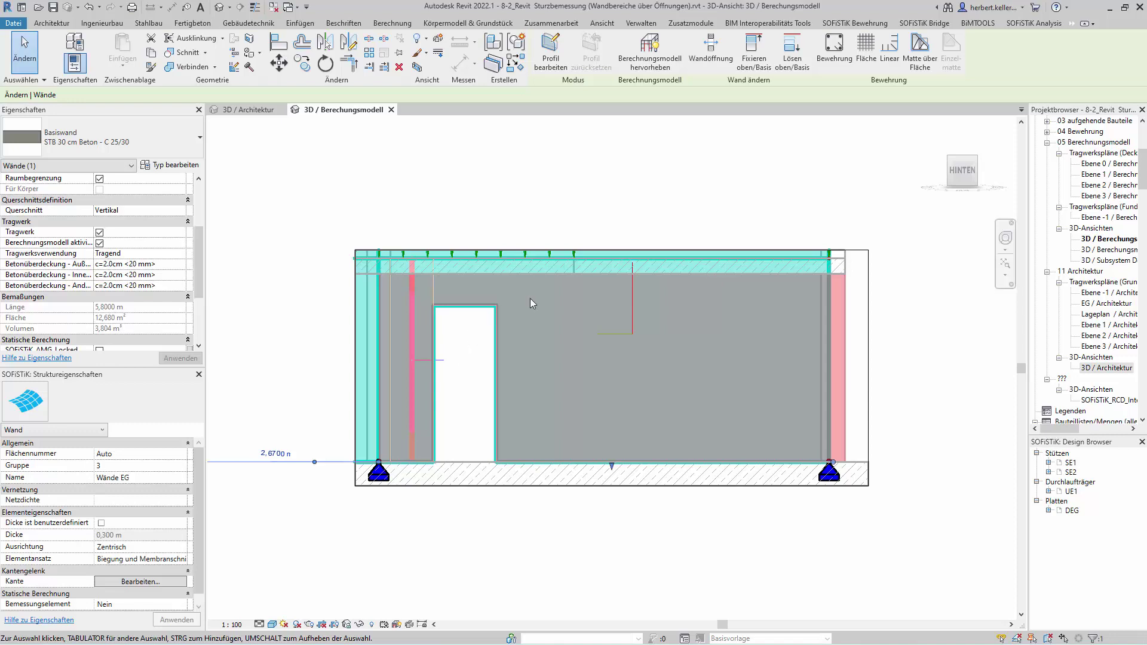
Try a Wandstreifen (Linienauswahl) strip on the opening edge, then cancel the rejected pick.
left_click(1035, 26)
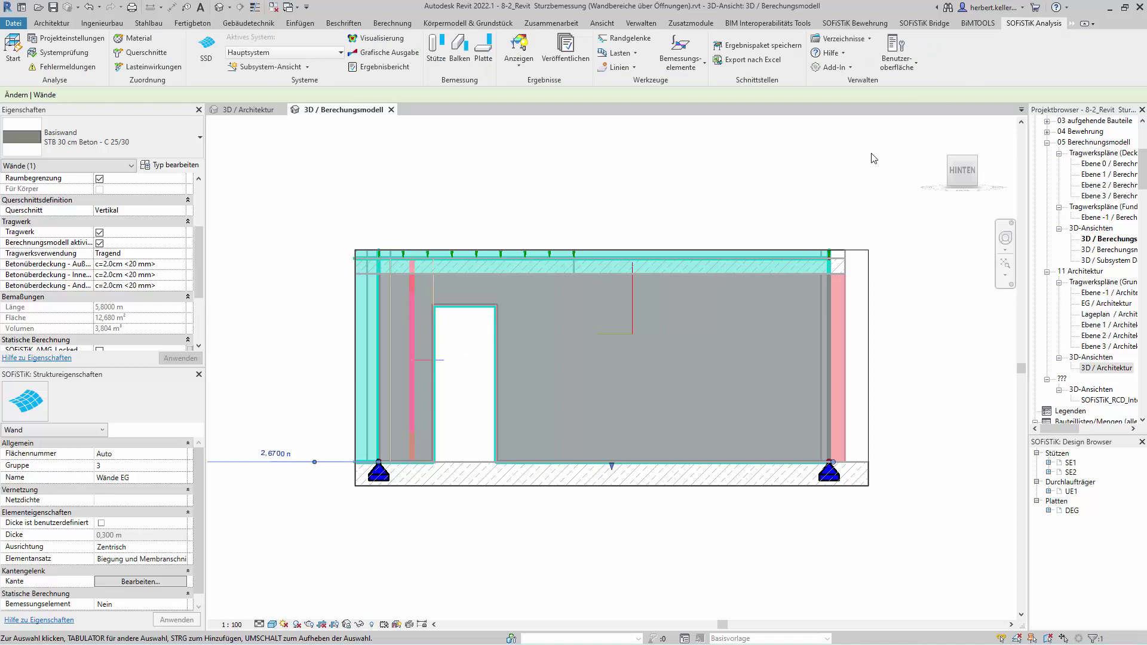
left_click(702, 69)
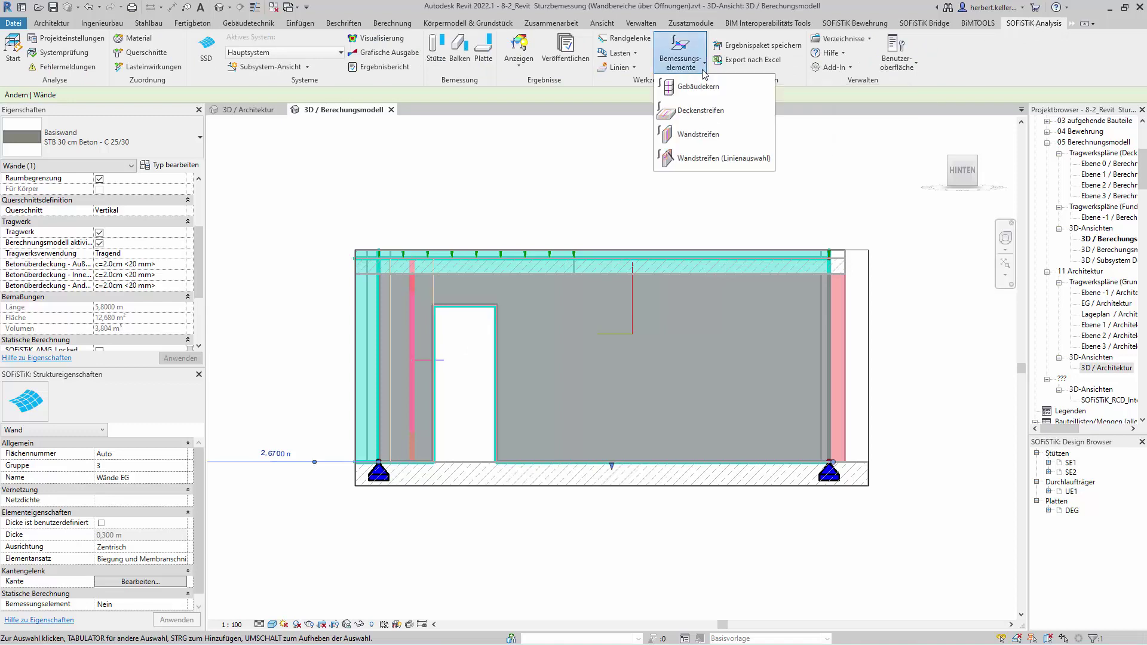
left_click(717, 159)
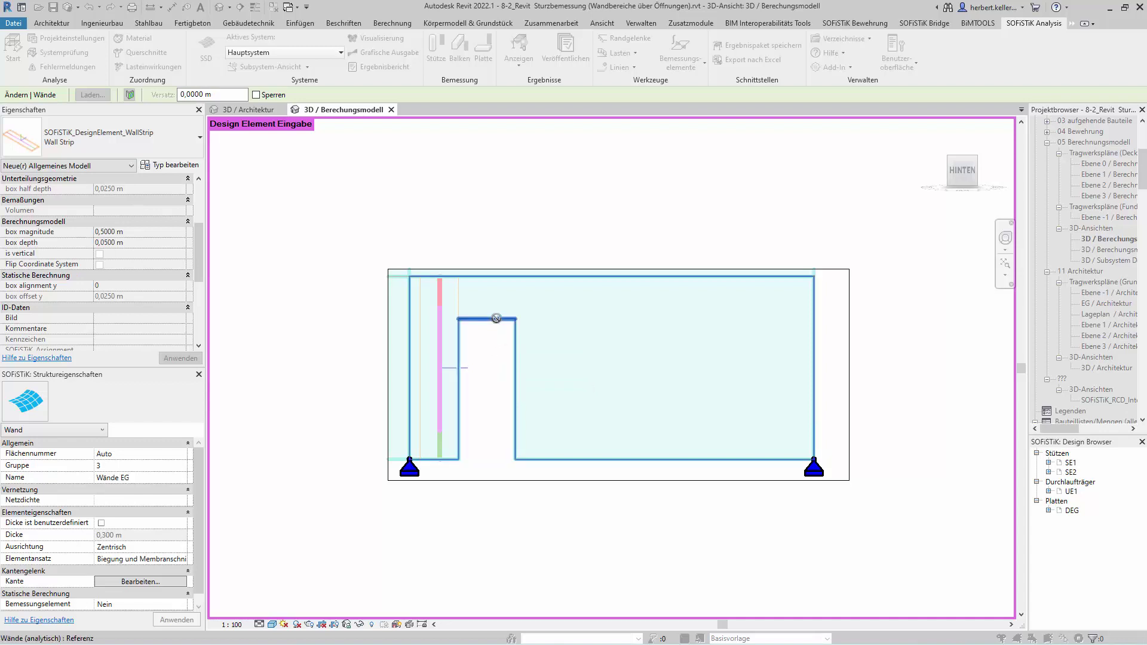
left_click(496, 318)
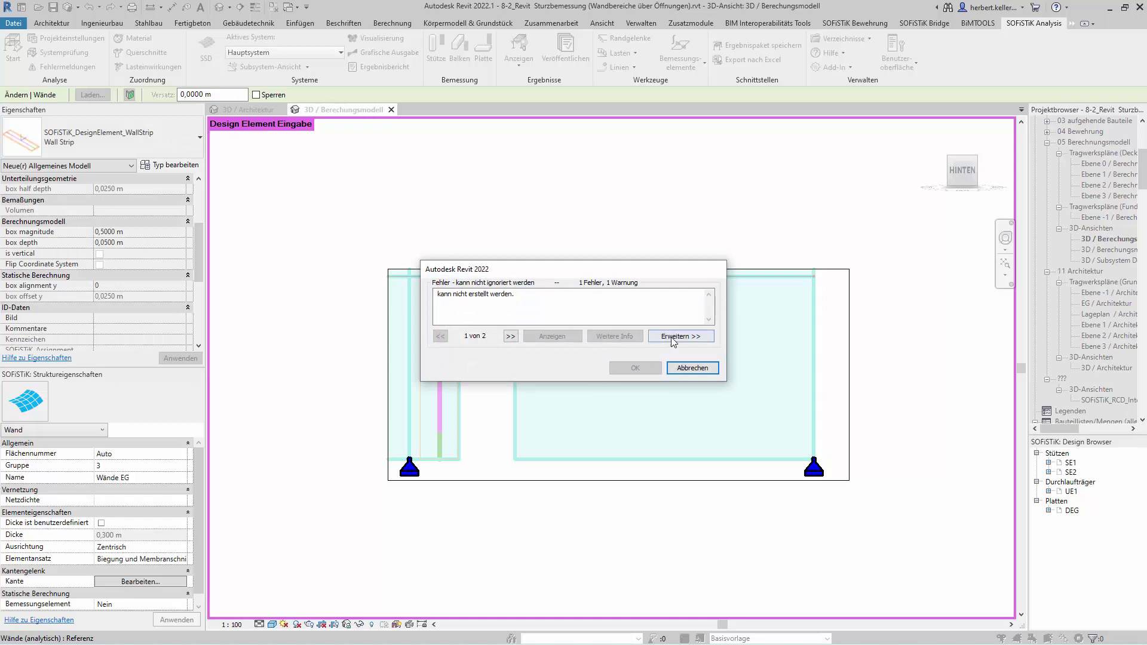
left_click(674, 336)
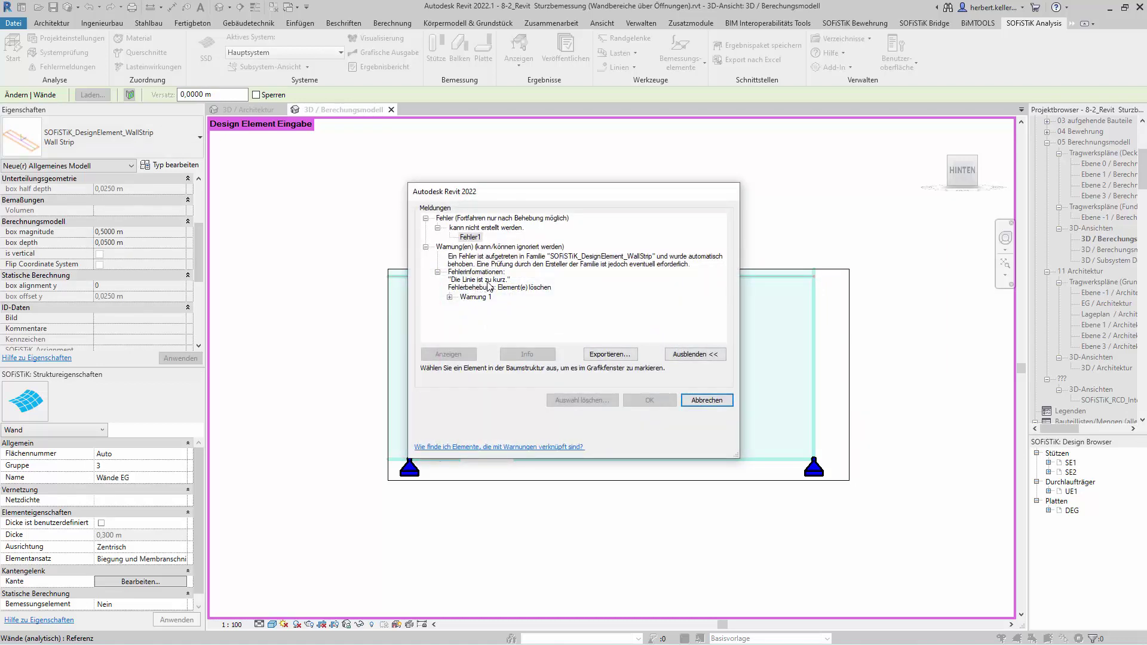
left_click(708, 402)
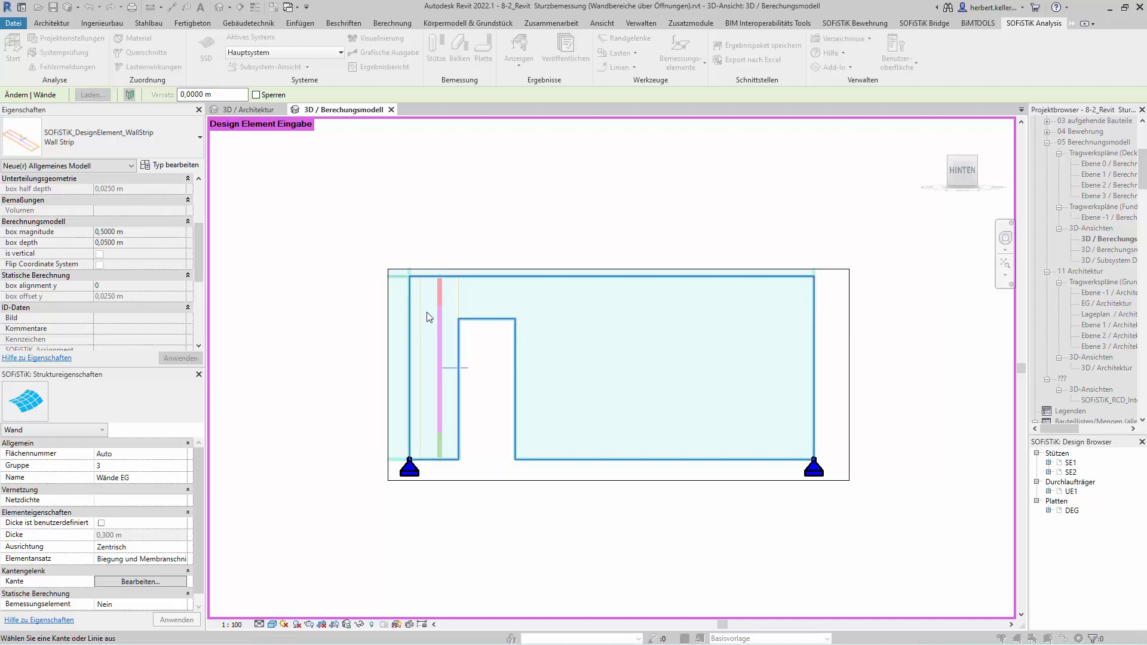
Select the vertical Wall Strip beside the door and show its type properties.
left_click(460, 305)
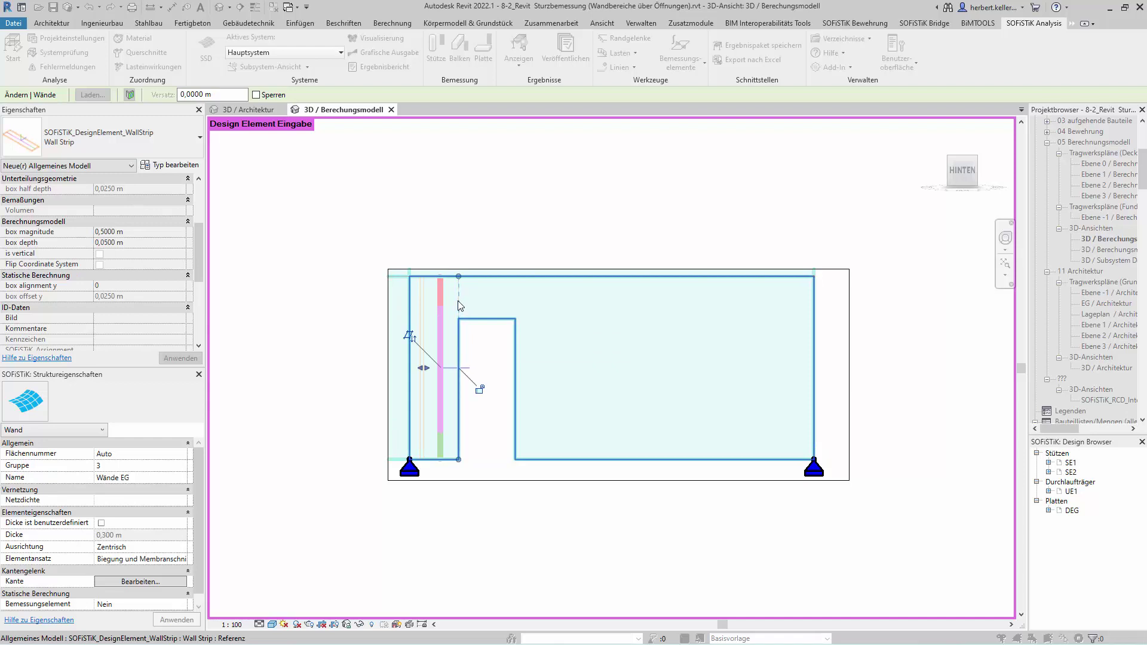
left_click(472, 345)
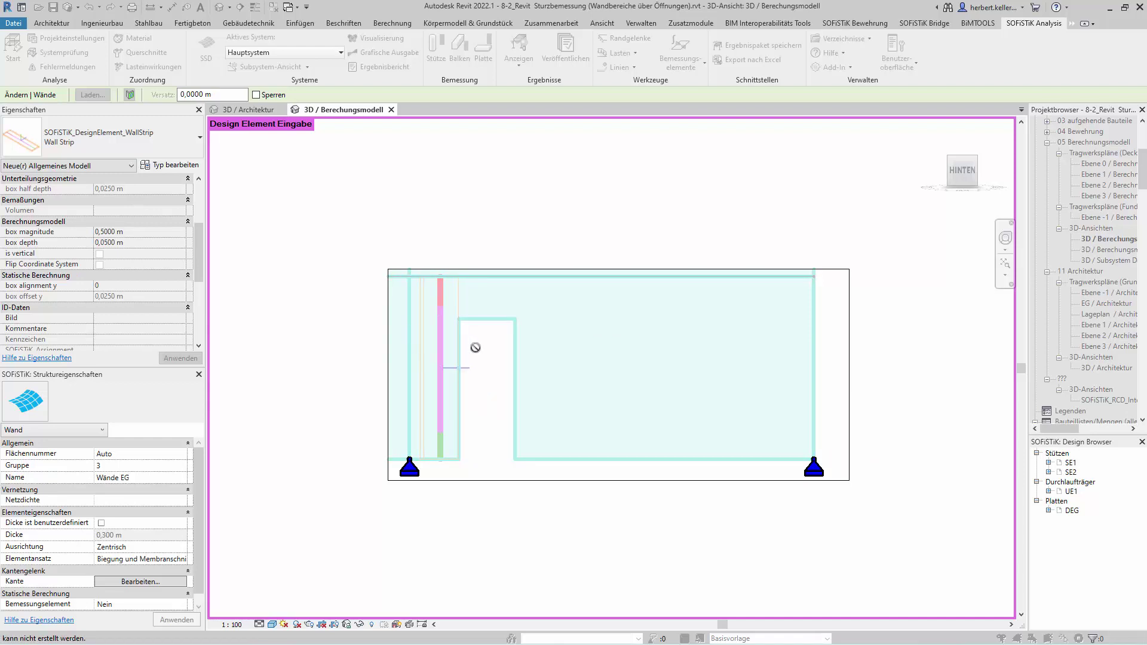
key("Escape")
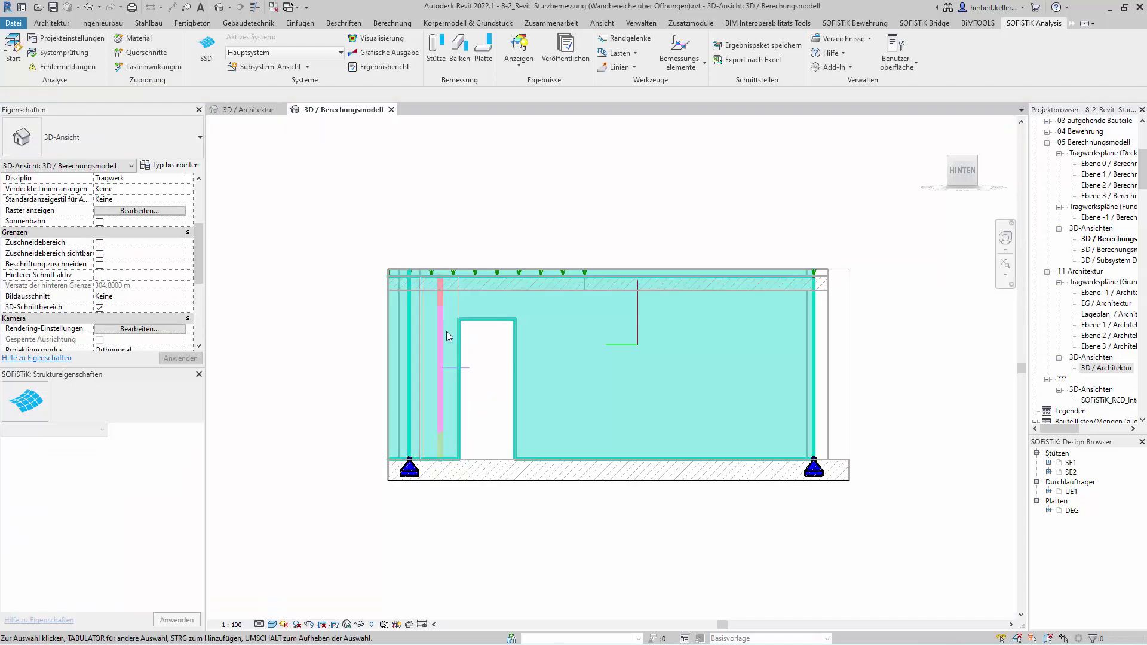
left_click(446, 329)
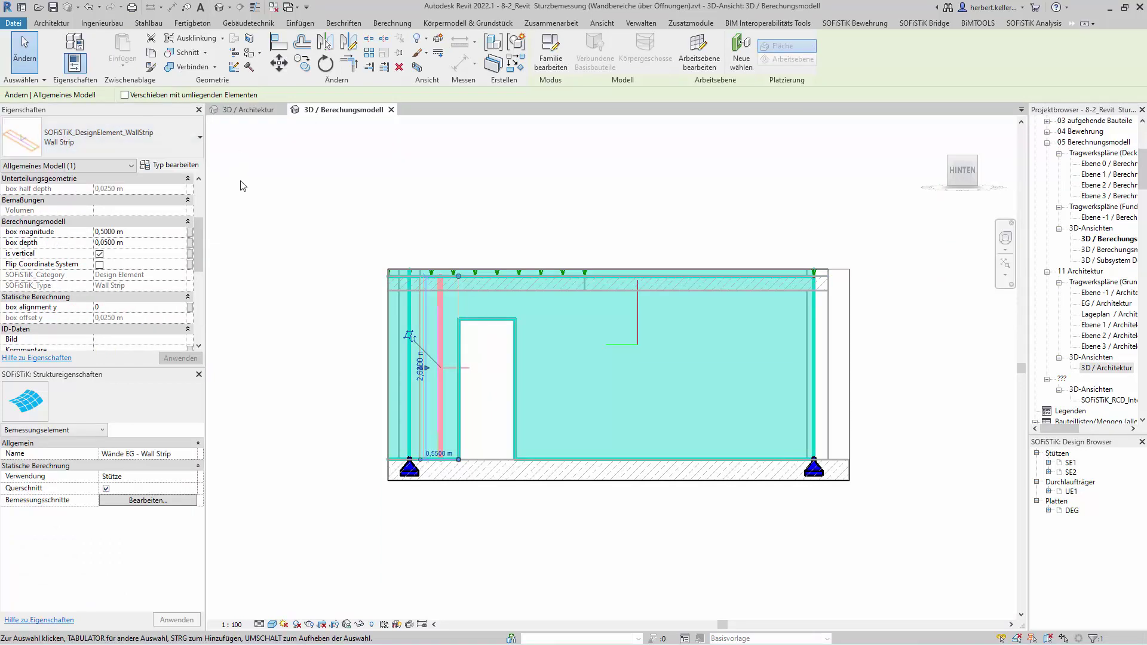
left_click(173, 170)
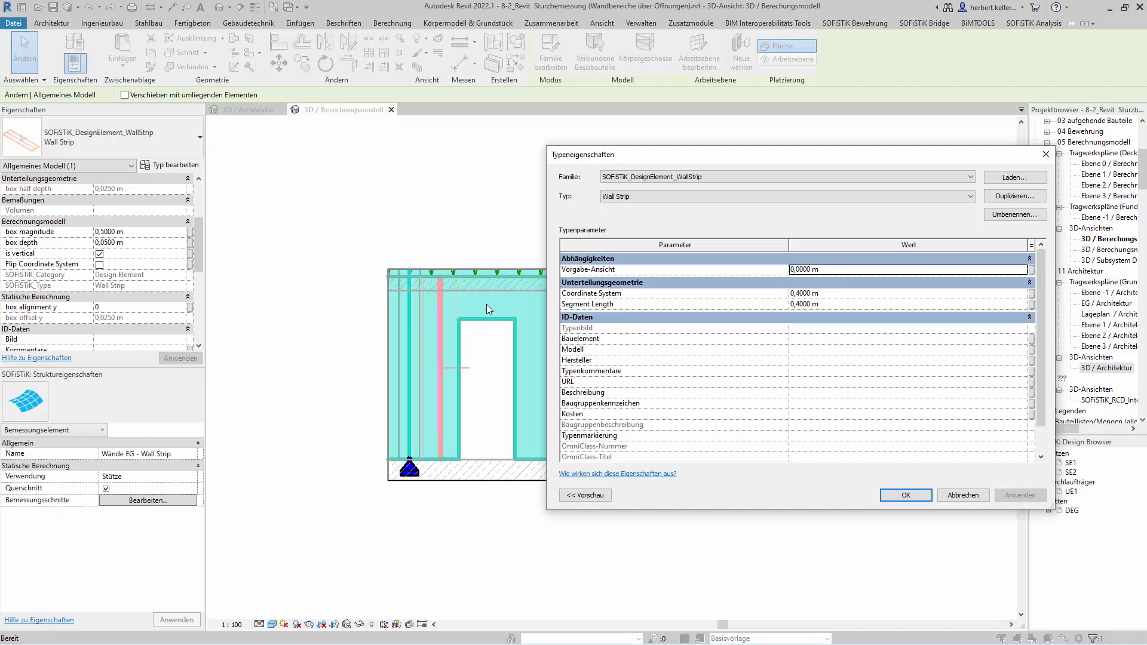
Change the Wall Strip Segment Length from 0,4000 m to 0,1000 m and confirm.
left_click(804, 305)
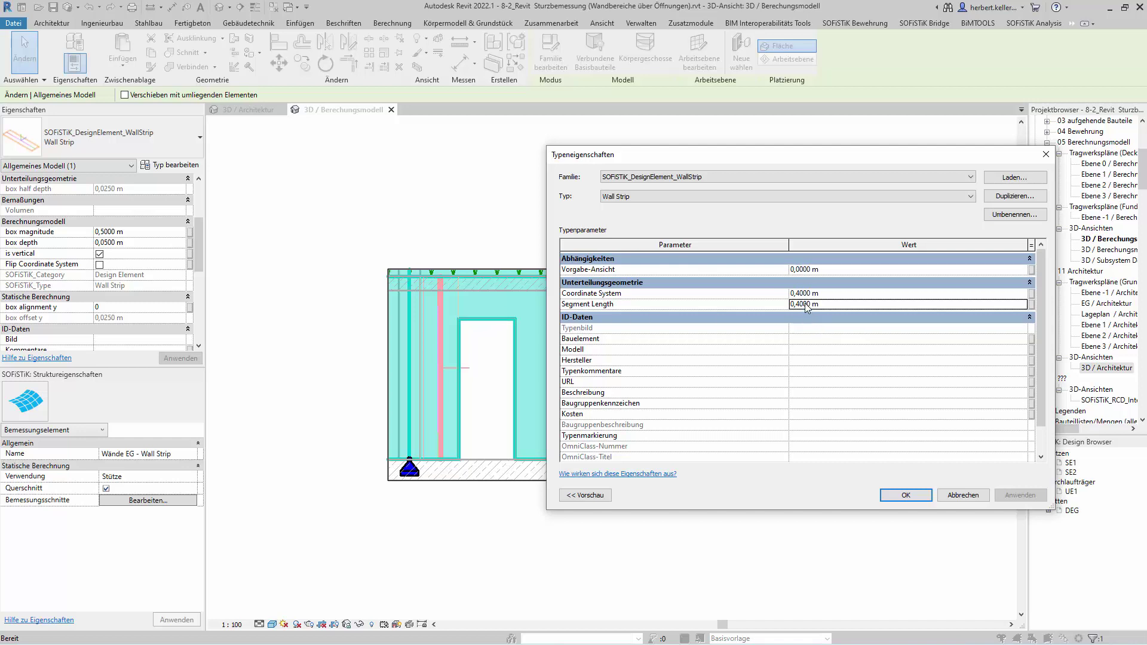
key("BackSpace")
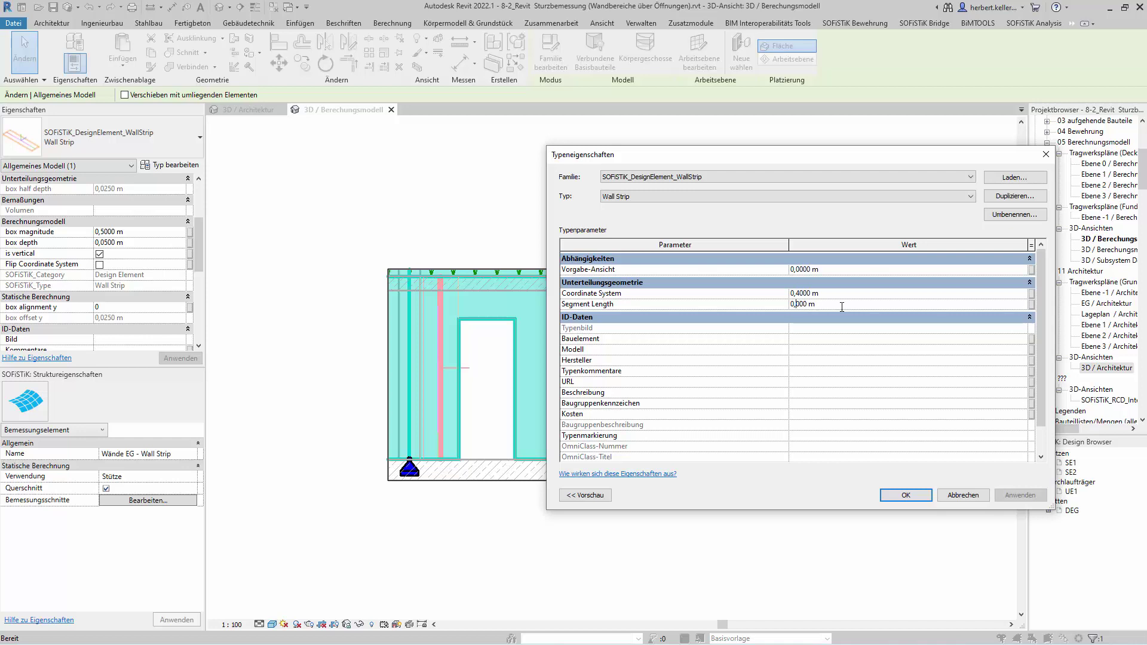
type("1")
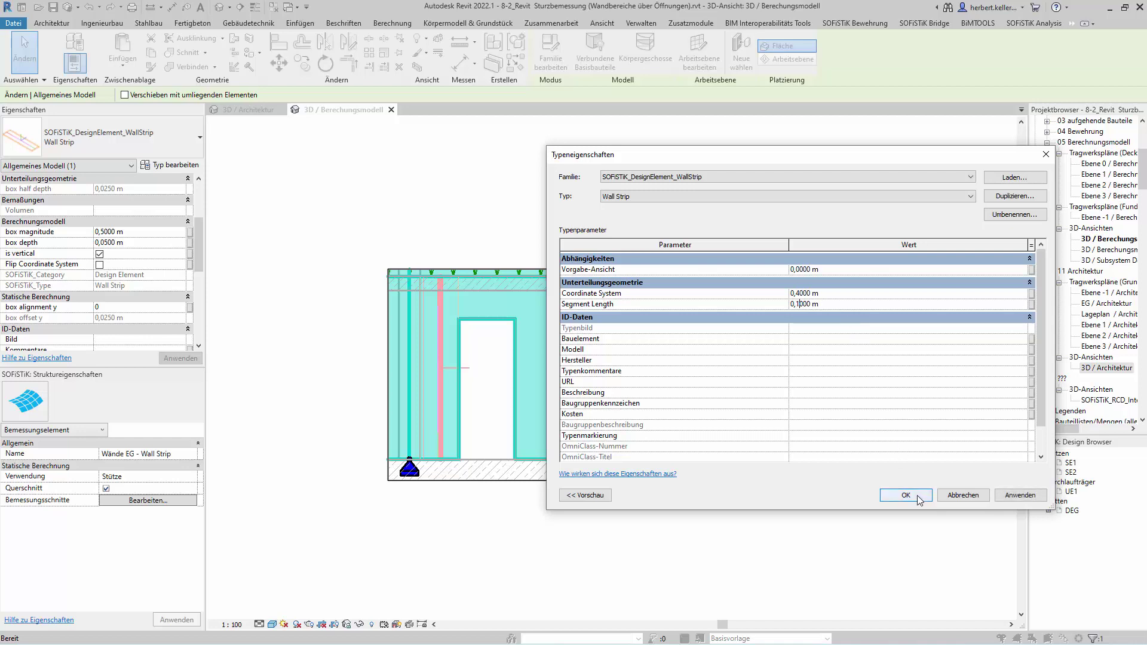
left_click(914, 496)
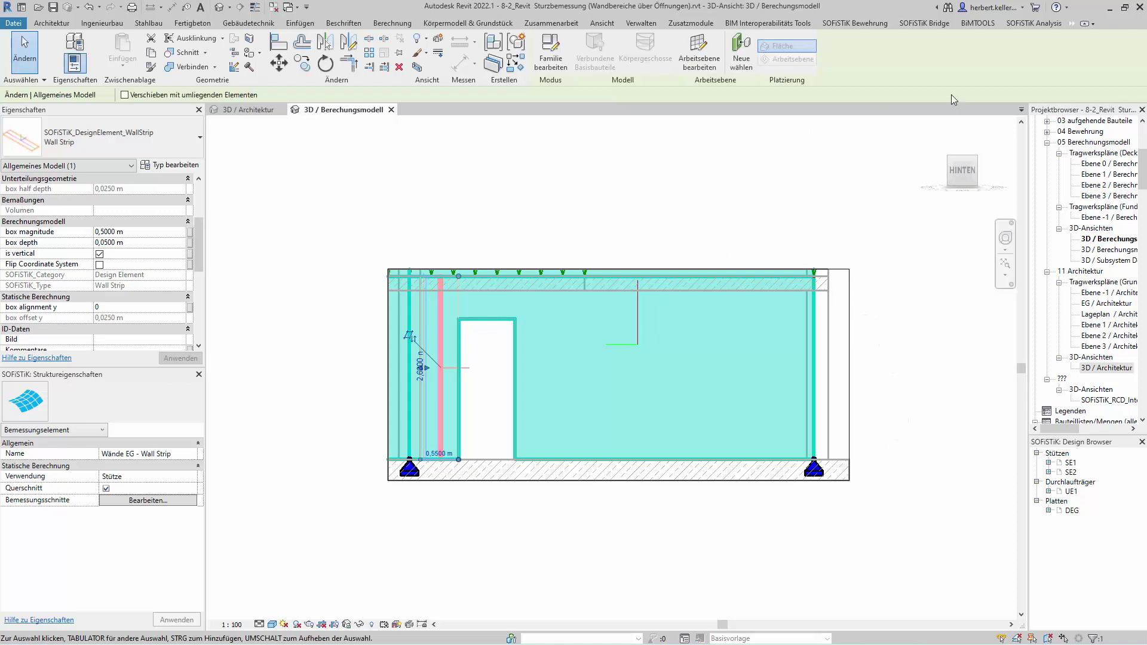
left_click(1040, 24)
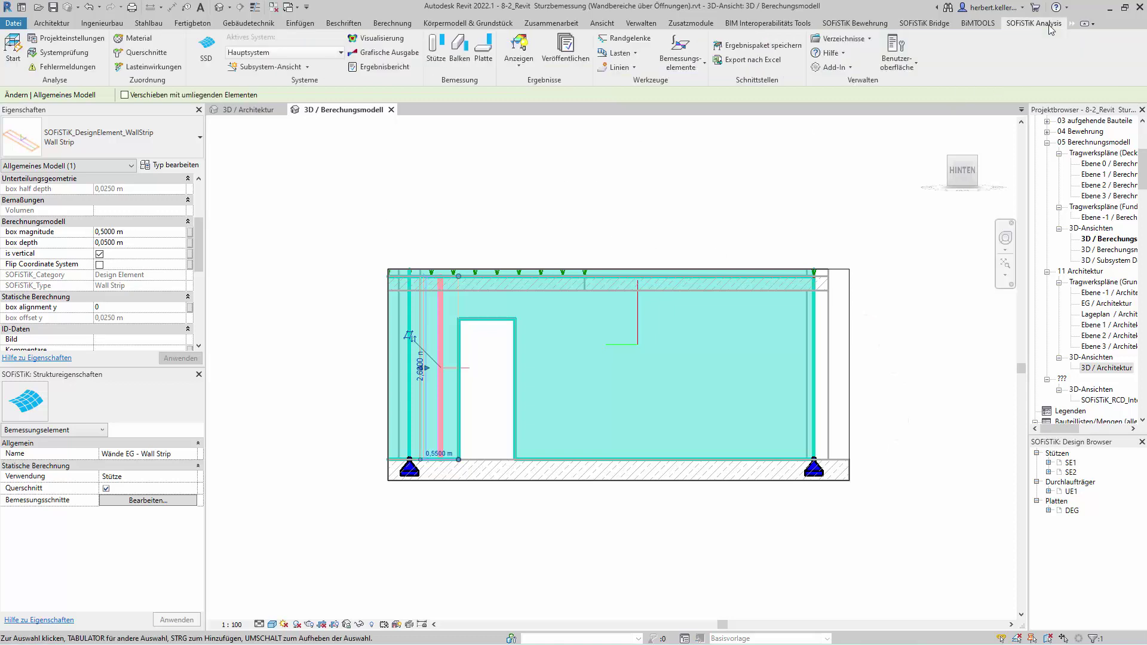
Add a horizontal Wall Strip along the door opening's top edge as the lintel element.
left_click(681, 55)
left_click(704, 164)
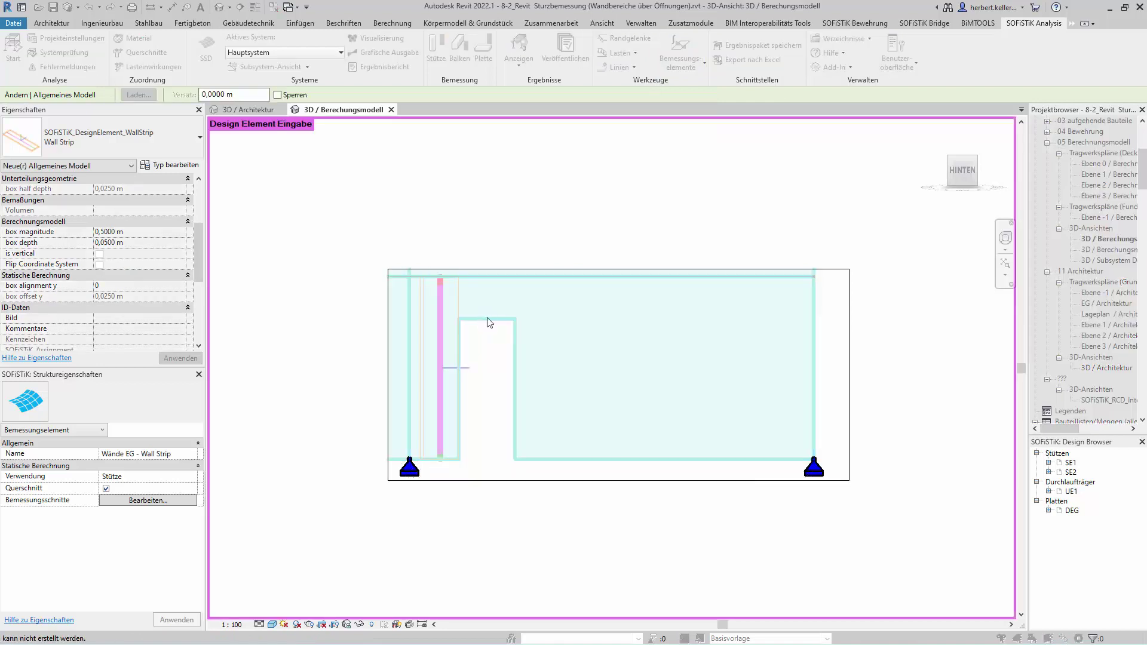
left_click(487, 319)
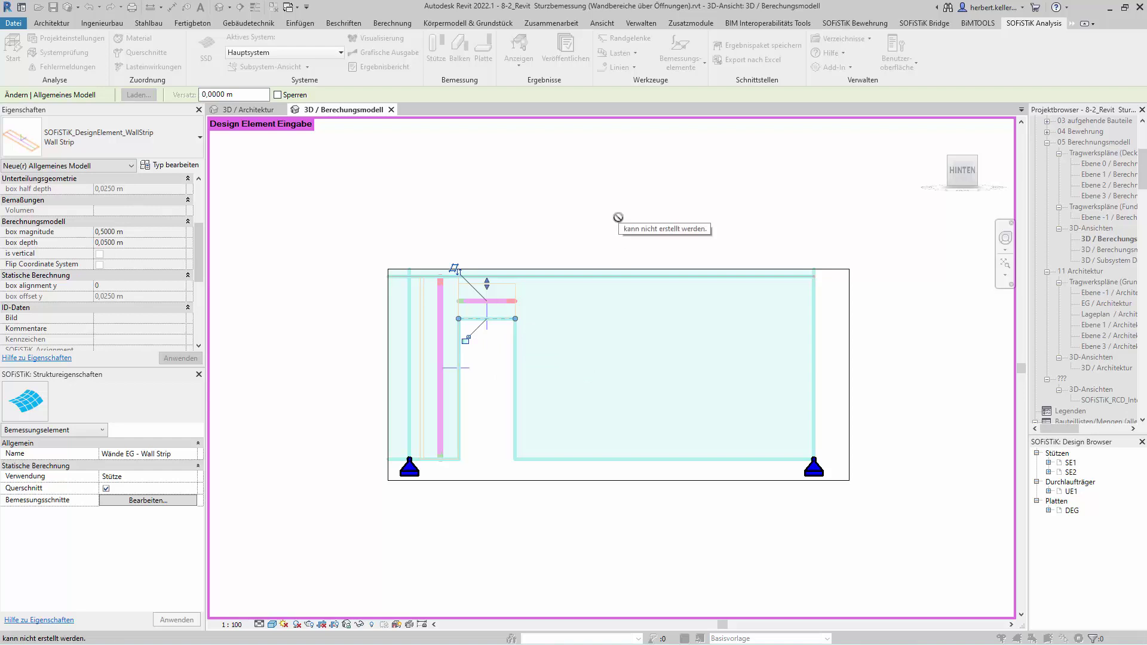
key("Escape")
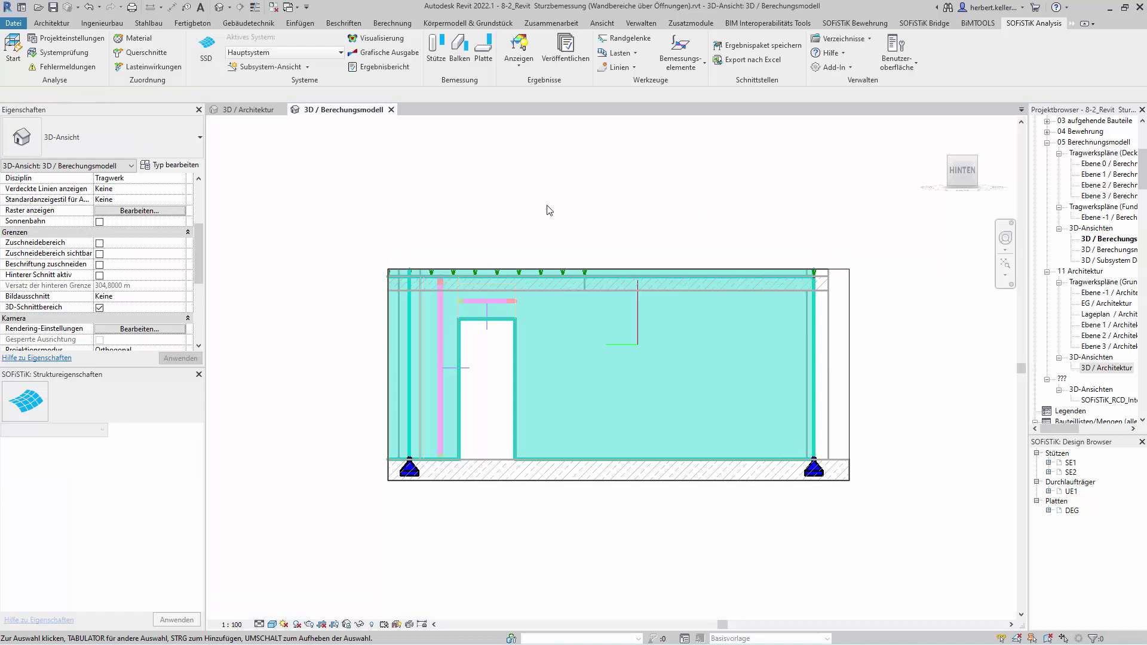
Zoom to fit the wall (ZF) and inspect the new lintel Wall Strip.
key("z")
key("f")
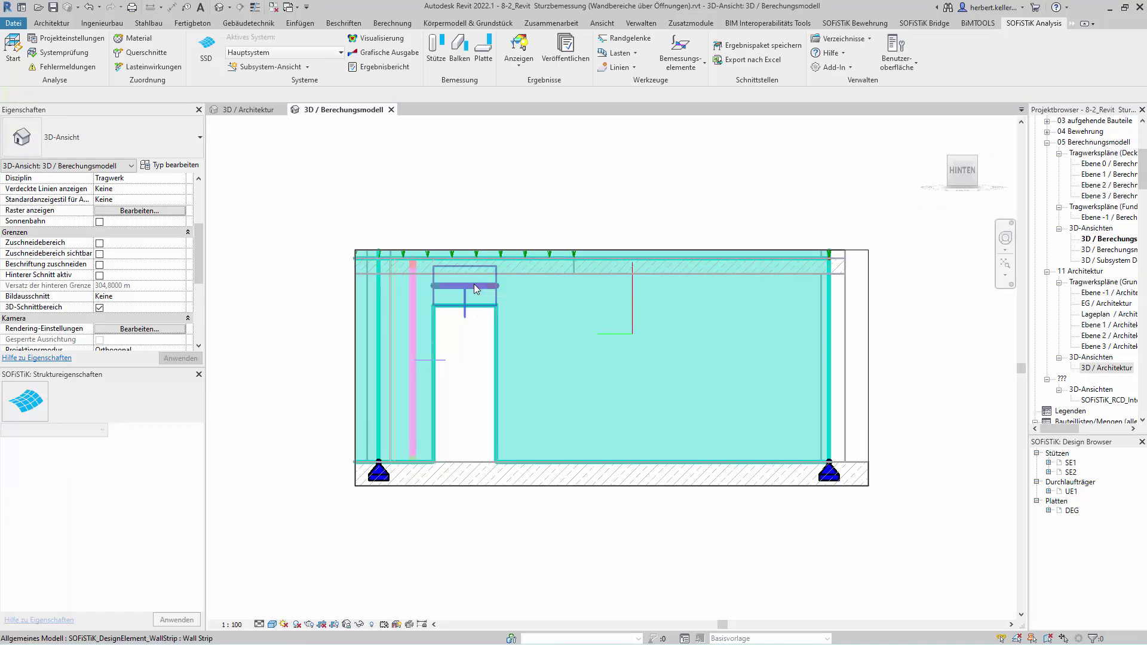
left_click(475, 287)
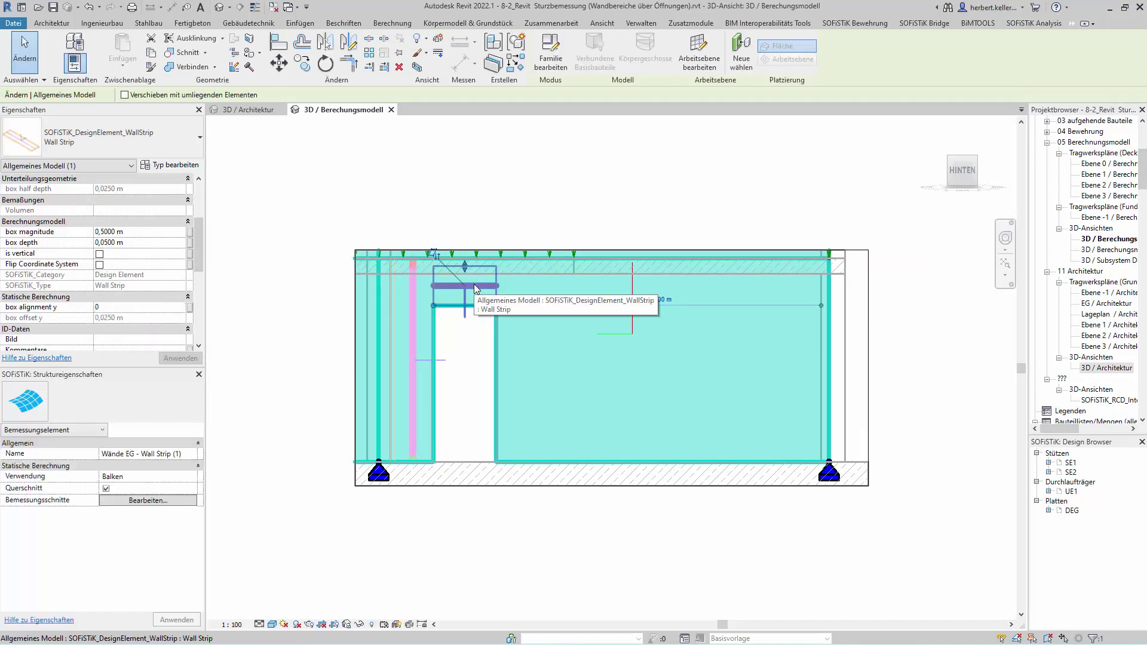
left_click(481, 344)
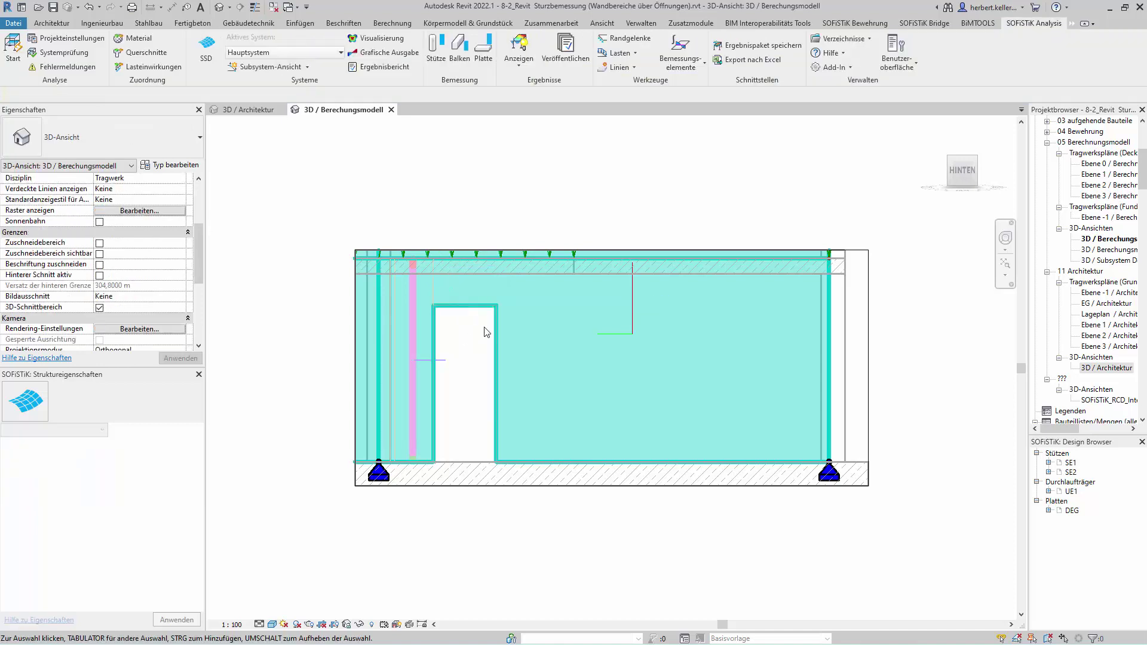
Turn off 3D-Schnittbereich and orbit to an isometric view of the whole building.
scroll(519, 299, "up", 1)
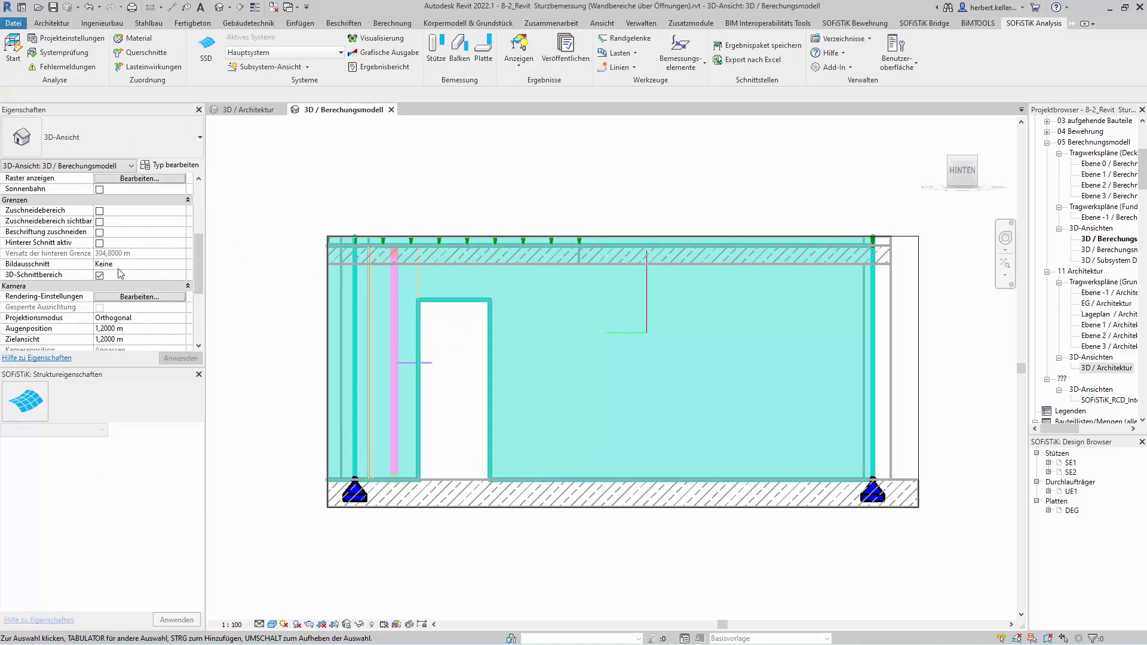
left_click(99, 275)
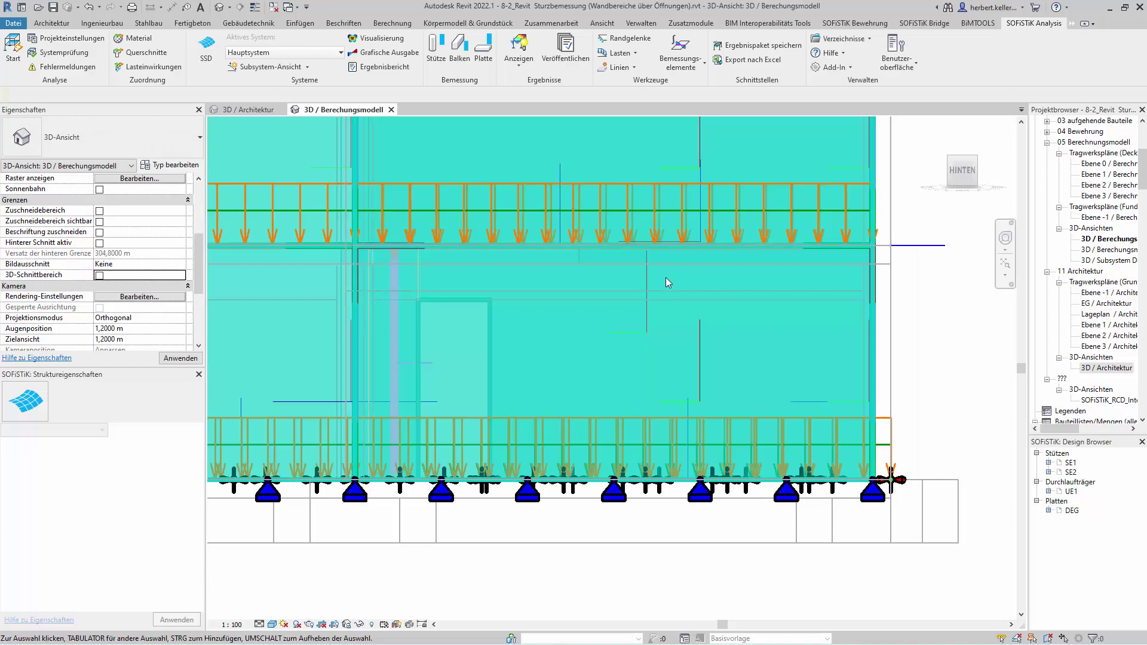
scroll(666, 277, "down", 3)
scroll(523, 438, "down", 2)
mouse_move(533, 464)
middle_mouse_down("shift")
mouse_move(654, 519)
mouse_move(609, 526)
mouse_move(310, 491)
mouse_move(809, 440)
mouse_move(865, 510)
mouse_move(709, 494)
mouse_move(691, 460)
middle_mouse_up("shift")
scroll(571, 208, "up", 3)
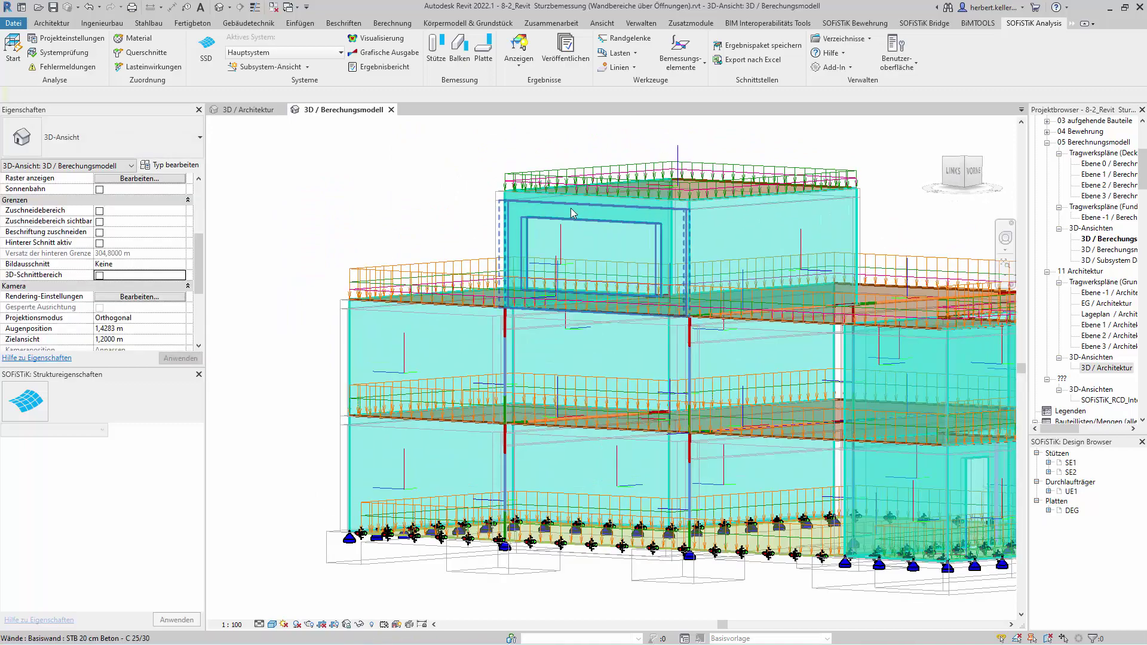
scroll(571, 208, "up", 1)
scroll(574, 242, "up", 2)
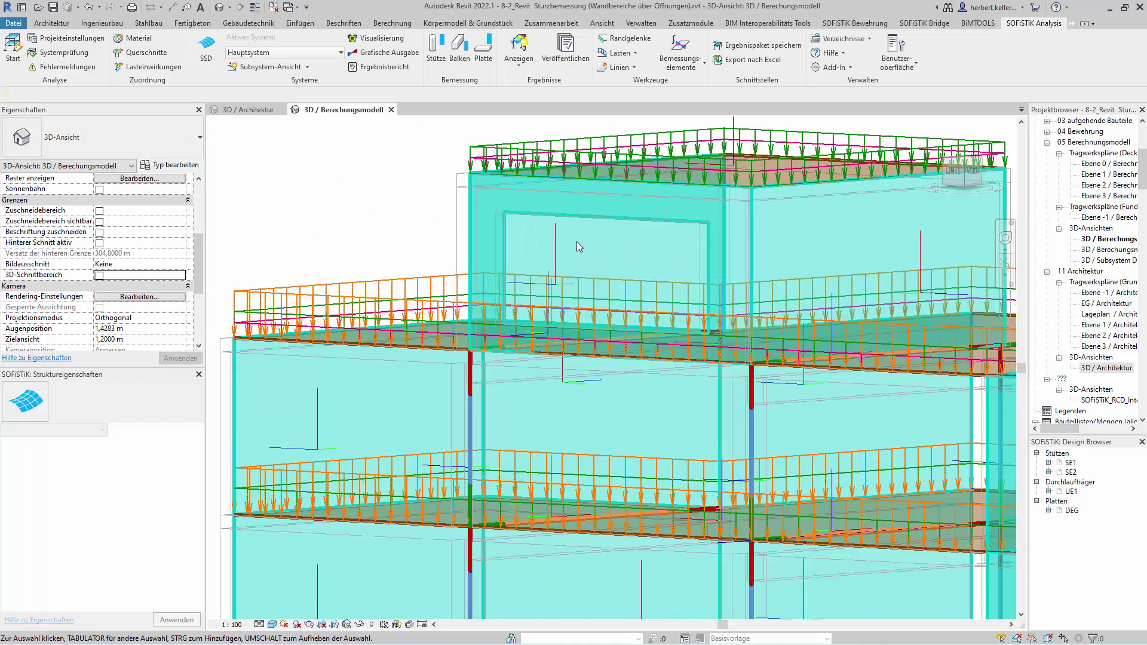
Isolate the upper-floor wall with the opening in a selection box, viewed from LINKS.
left_click(595, 214)
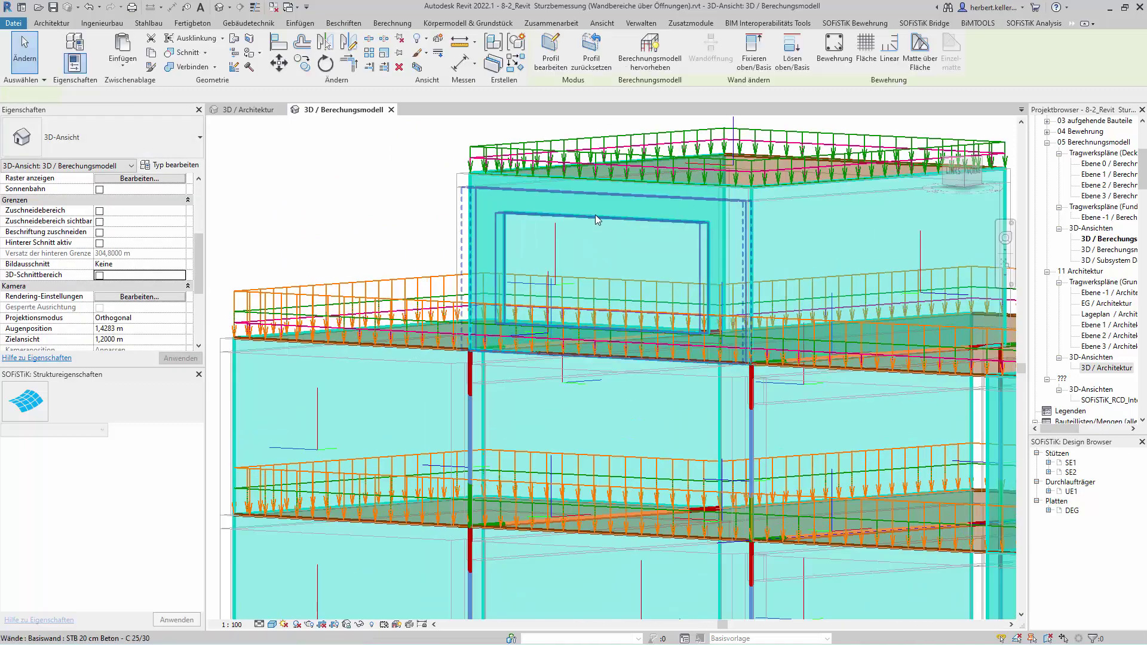
left_click(419, 67)
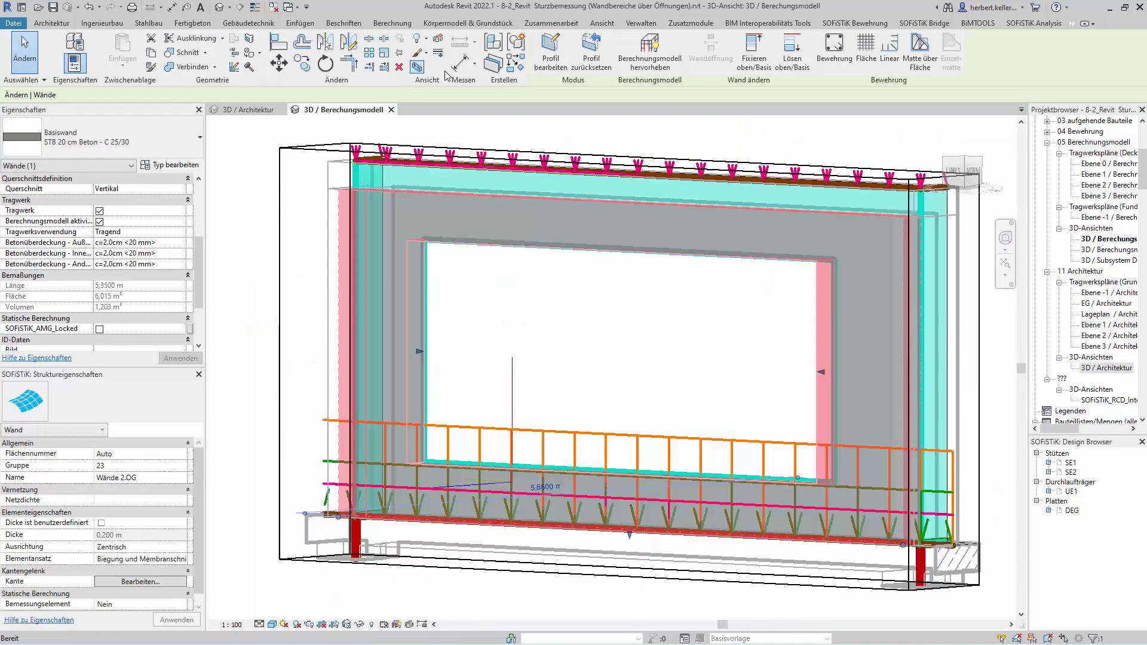
left_click(953, 172)
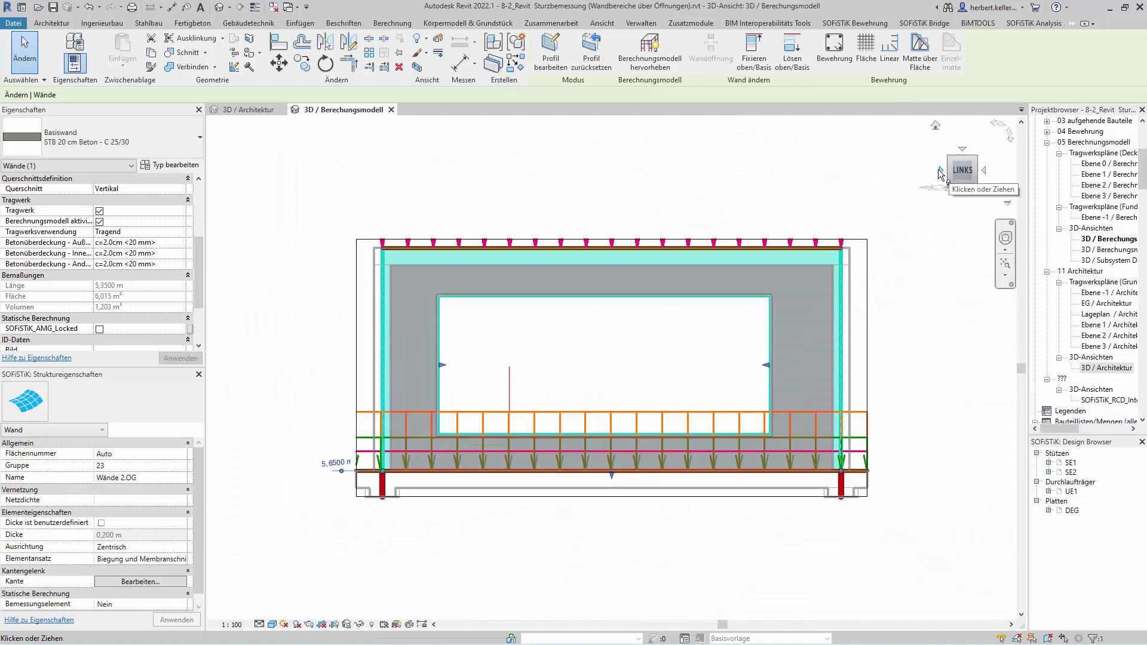
middle_click_drag(576, 165, 636, 173)
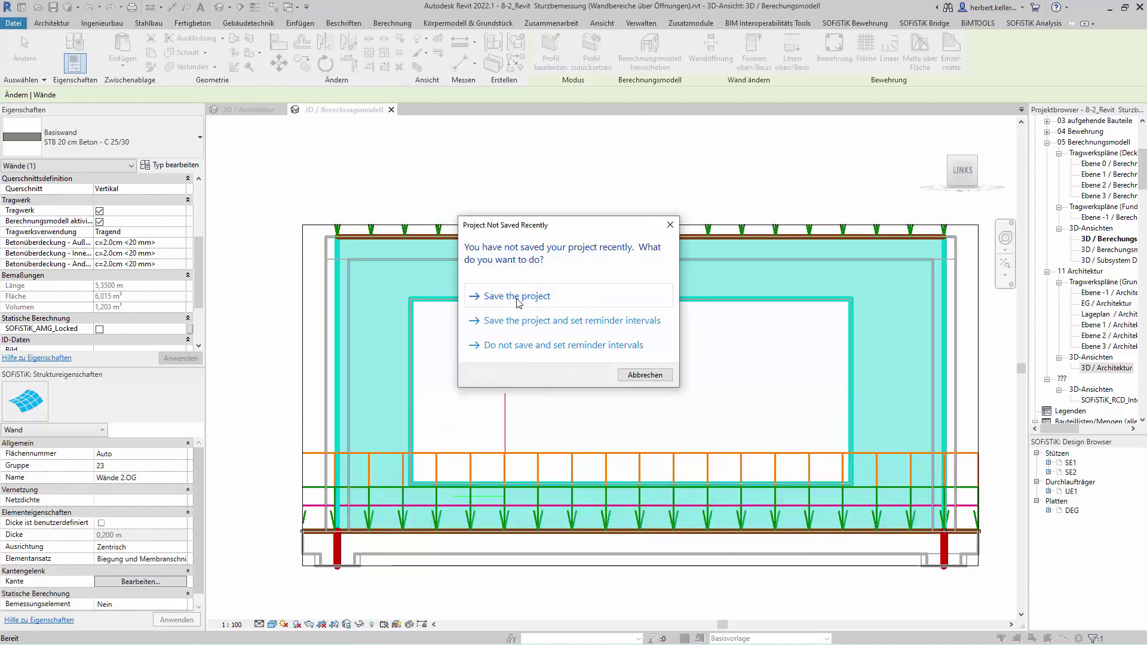
Save the project and start an aligned dimension (DI) from the opening's top edge.
left_click(519, 296)
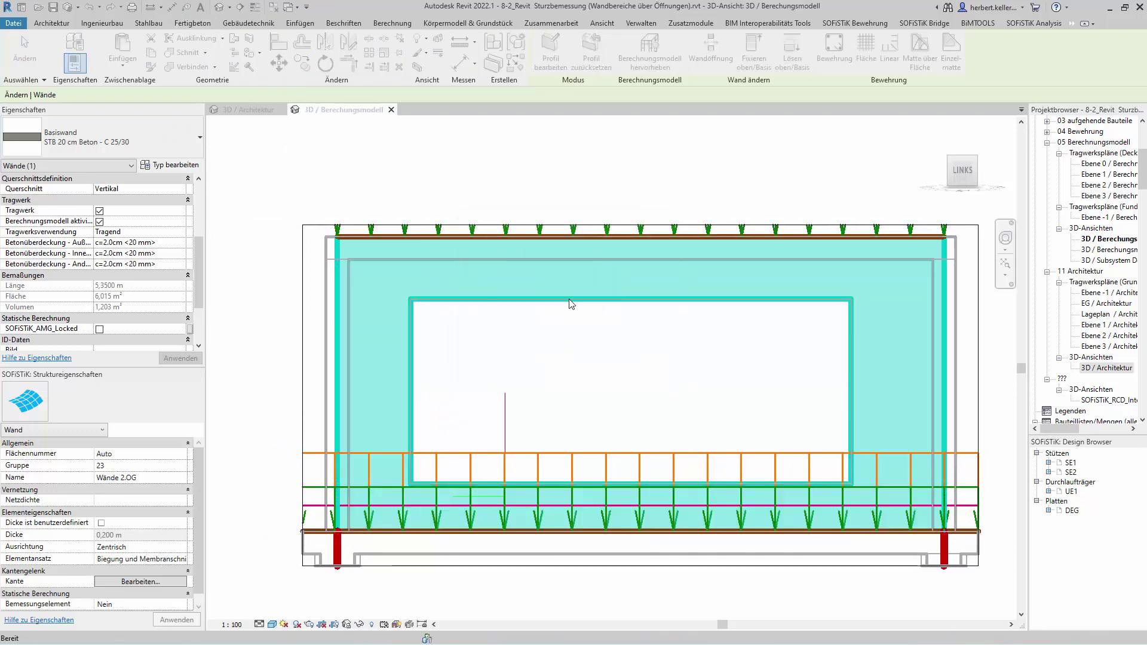
key("d")
key("i")
left_click(560, 298)
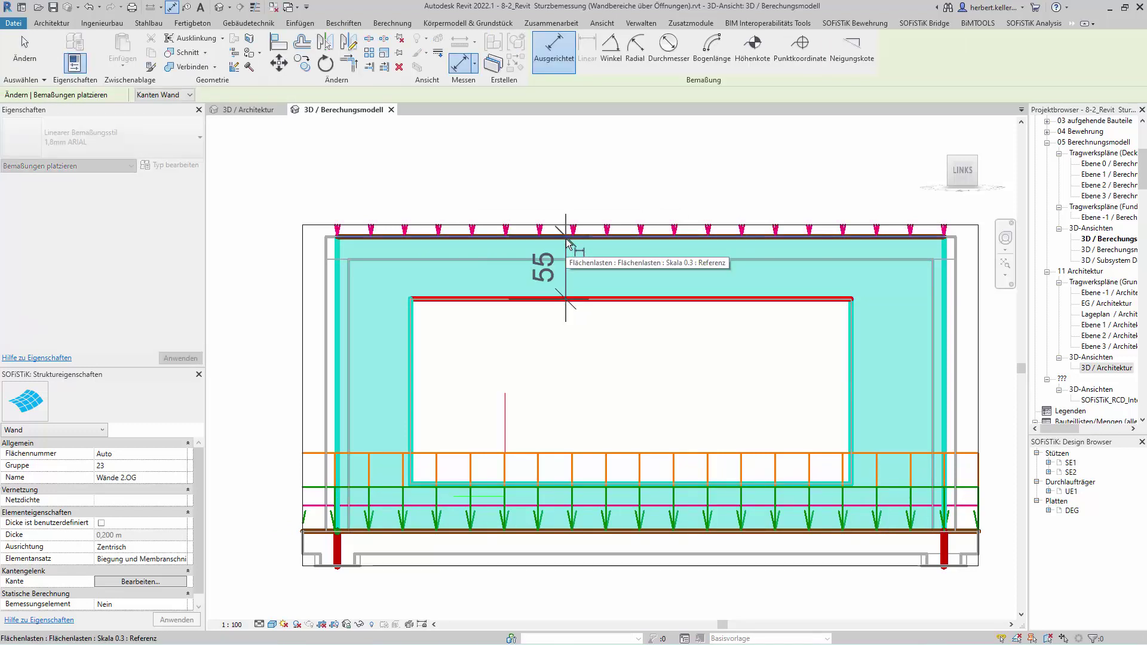
Measure the 55 lintel height to the wall top, then discard the dimension.
left_click(565, 239)
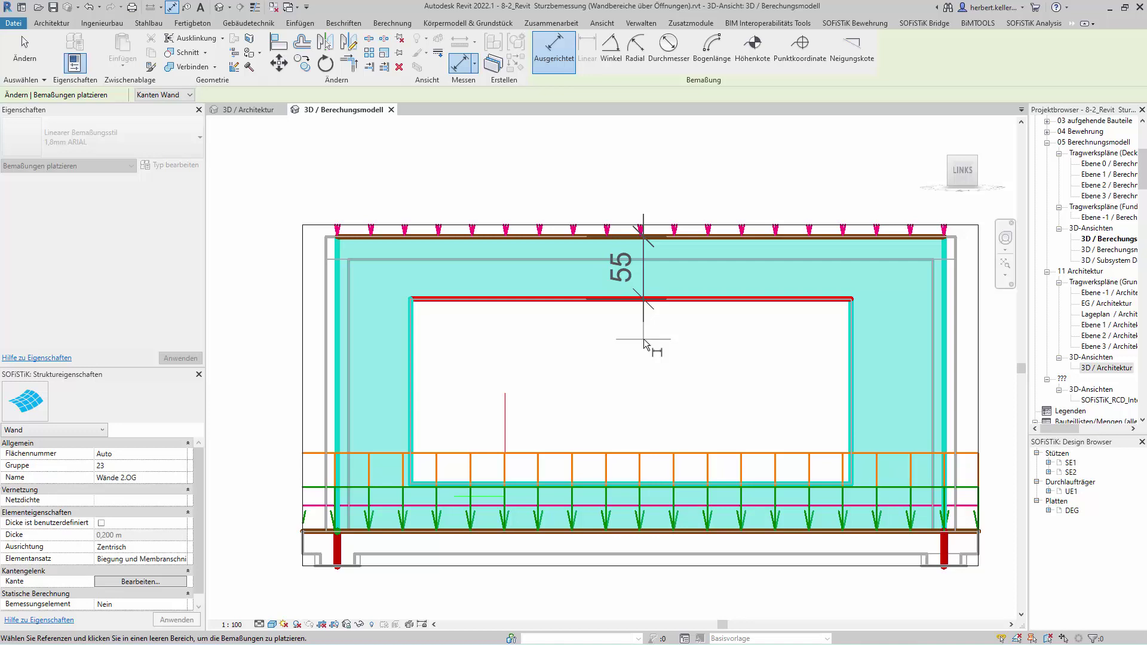
key("Escape")
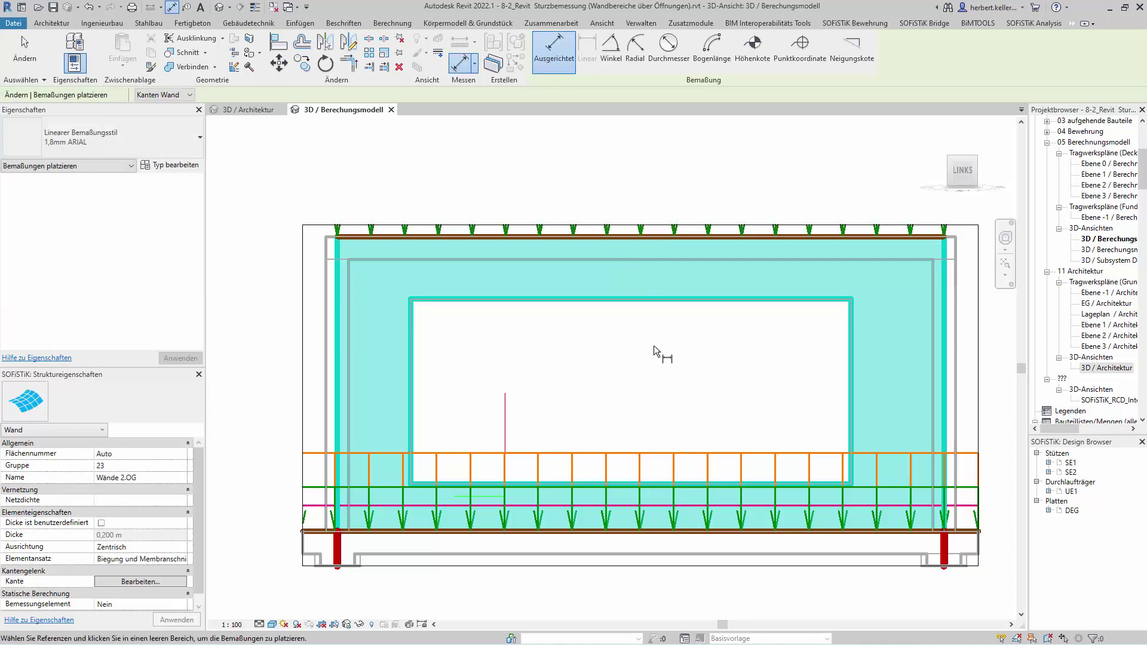
key("Escape")
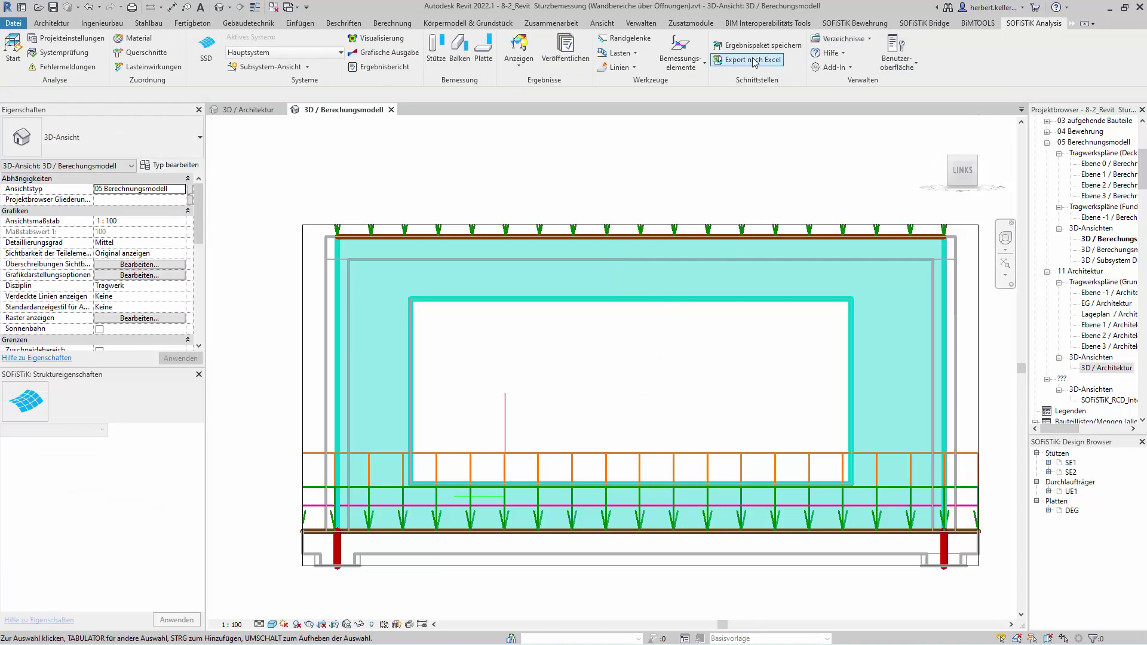
Add a 3.8852 m Wall Strip along the opening's top edge and select it.
left_click(681, 59)
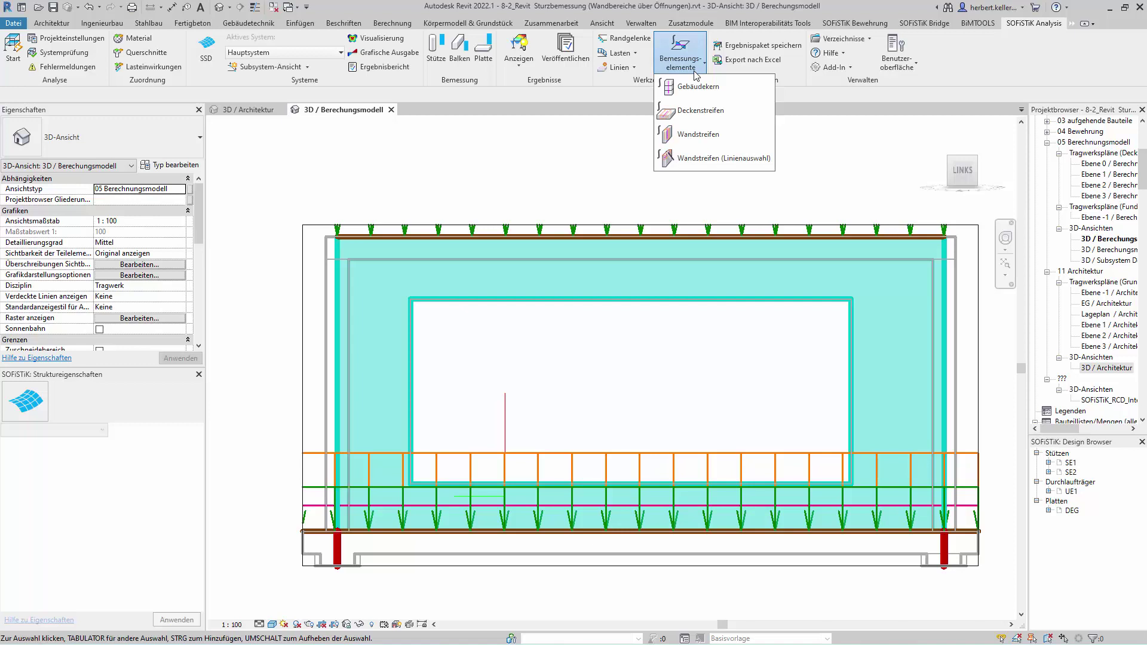
left_click(691, 161)
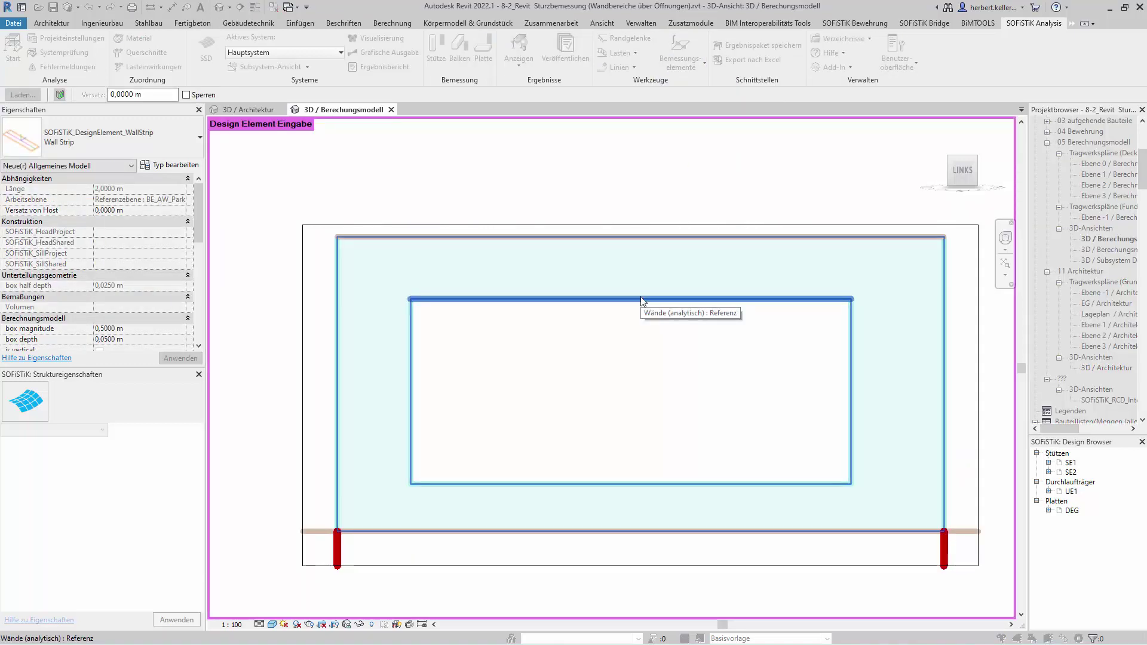
left_click(643, 300)
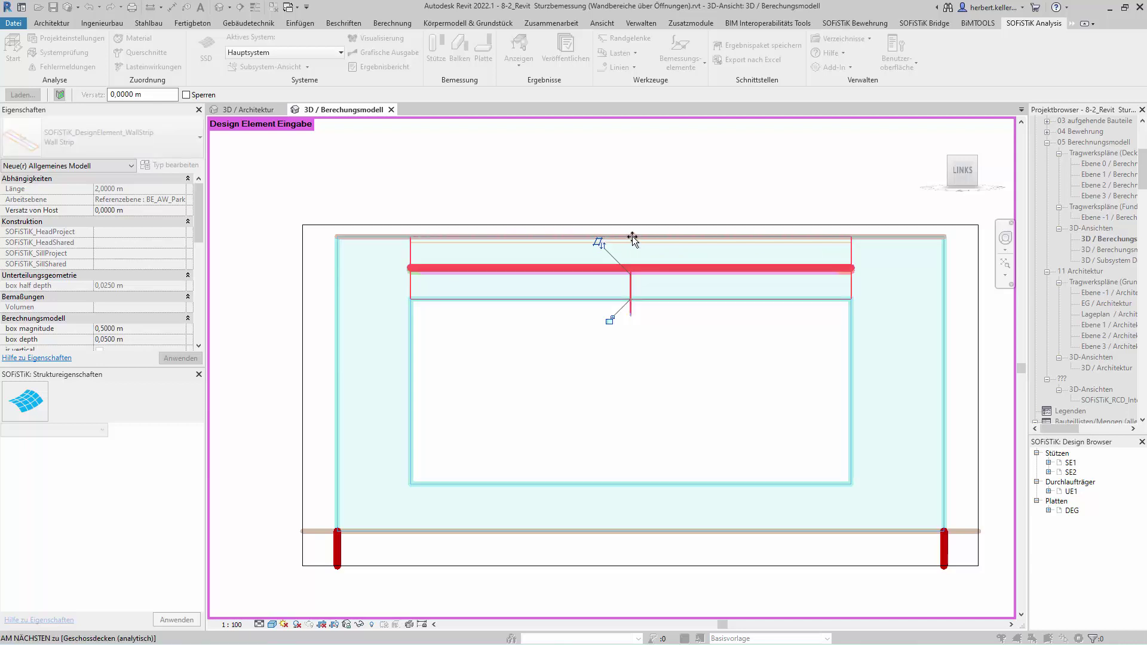
left_click(633, 236)
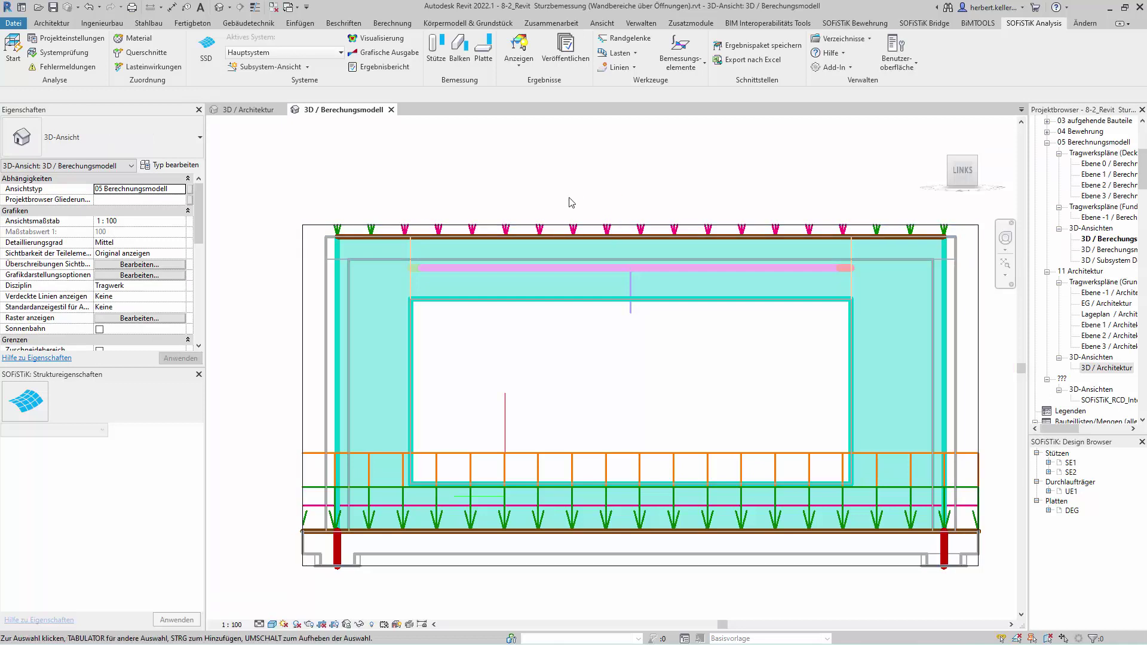
left_click(546, 268)
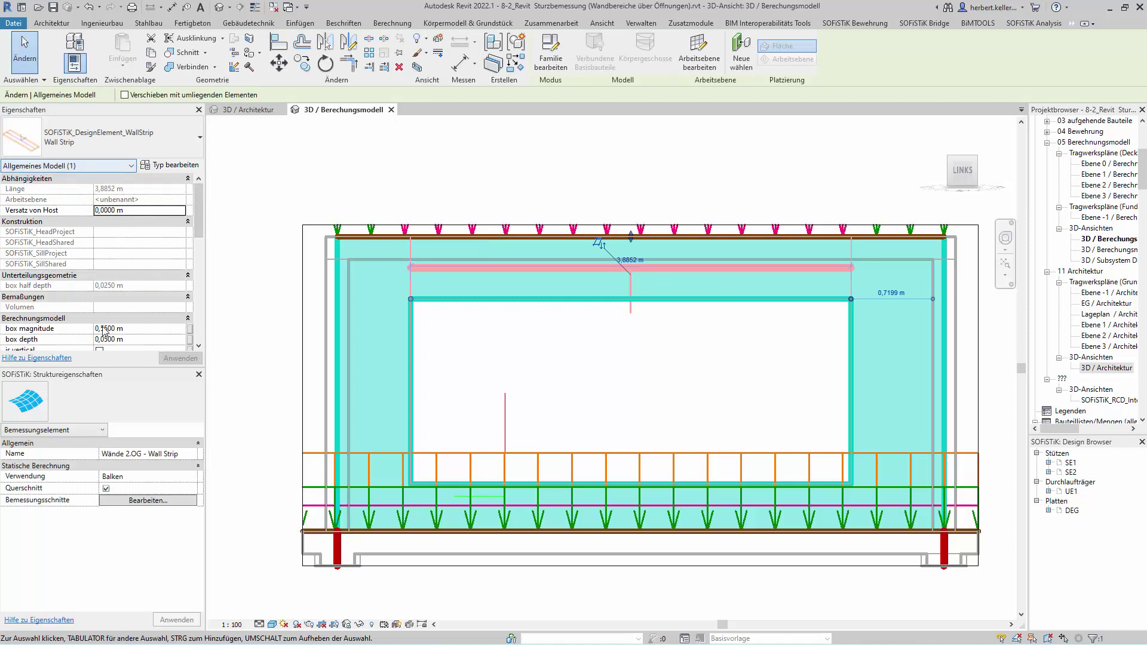
scroll(143, 322, "down", 1)
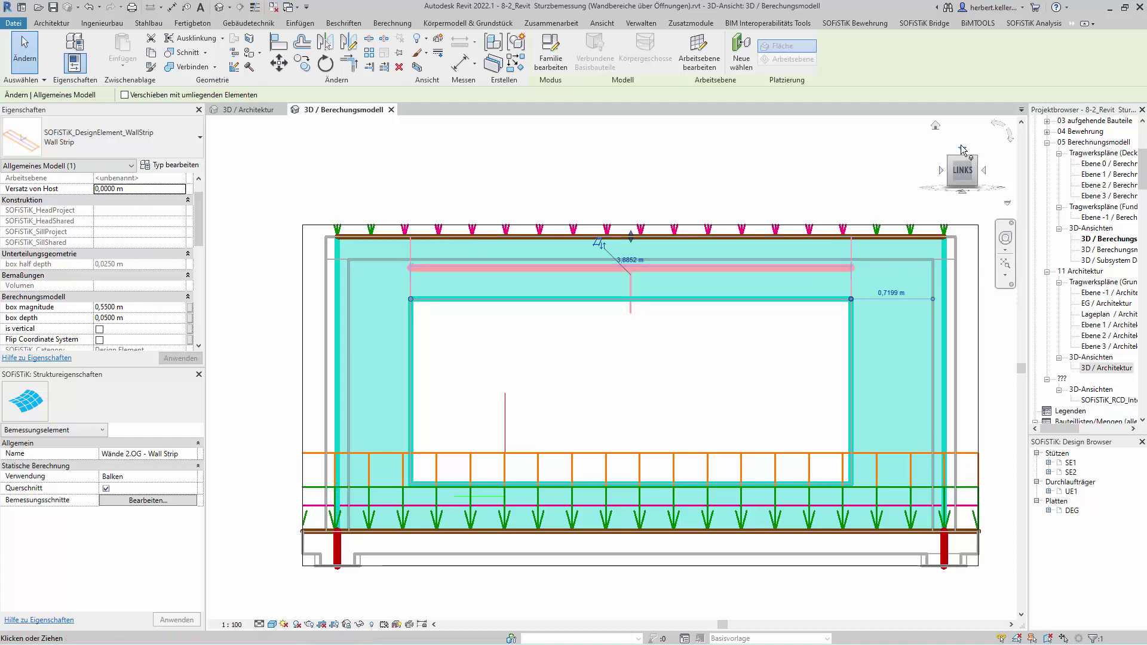
left_click_drag(963, 147, 964, 153)
left_click(963, 152)
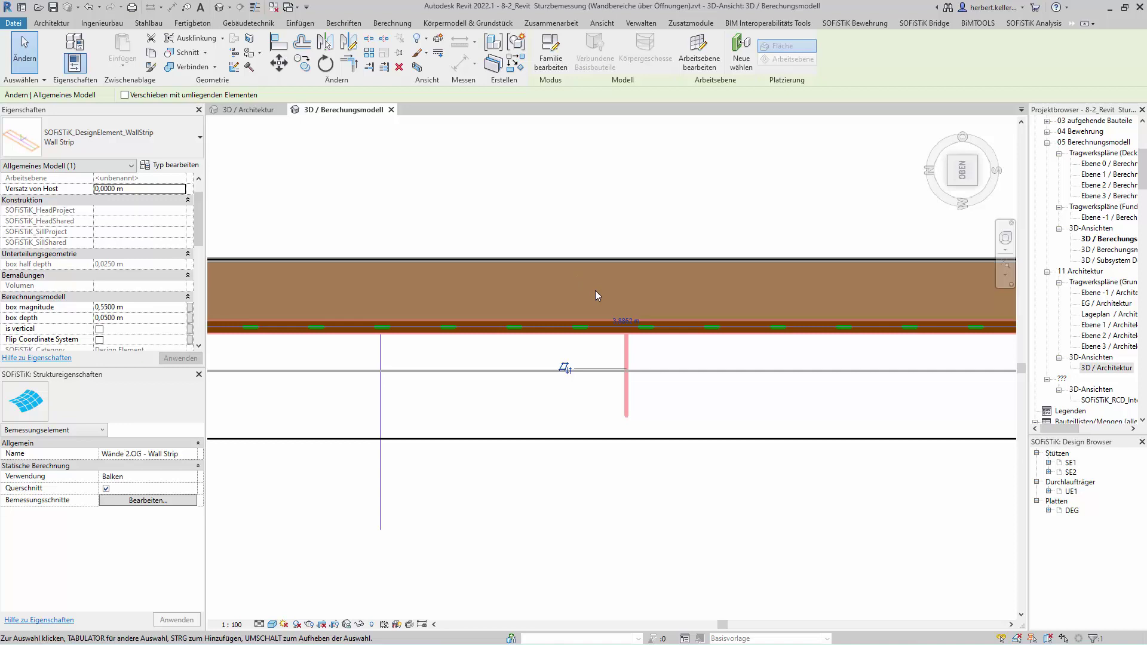
scroll(595, 291, "down", 1)
scroll(595, 291, "down", 2)
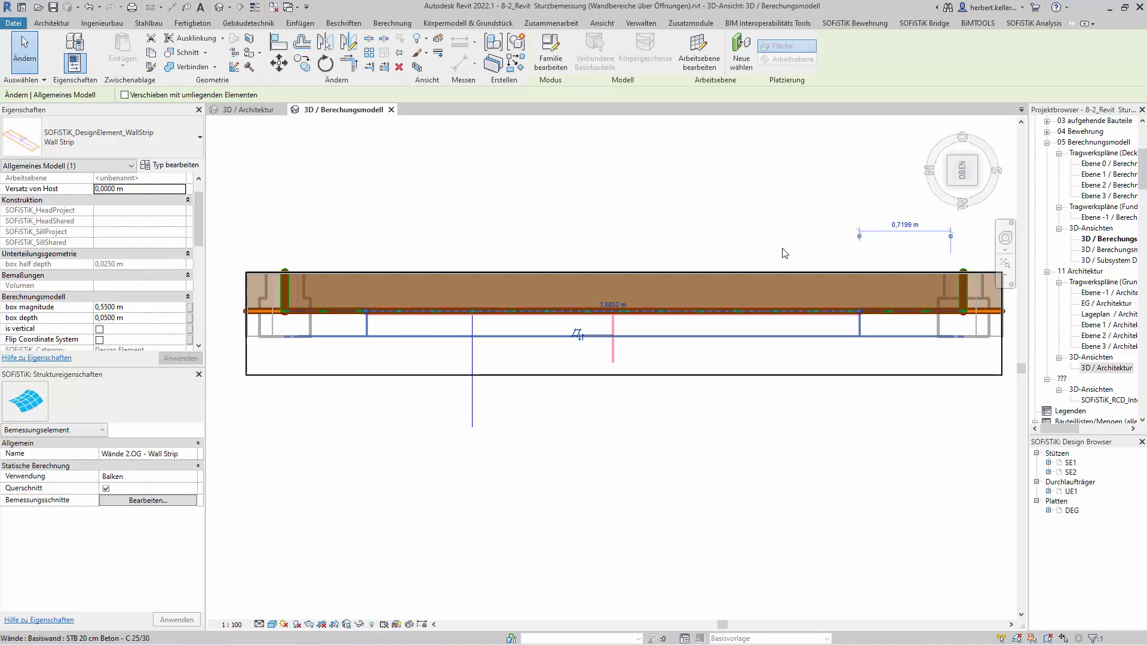
left_click(964, 199)
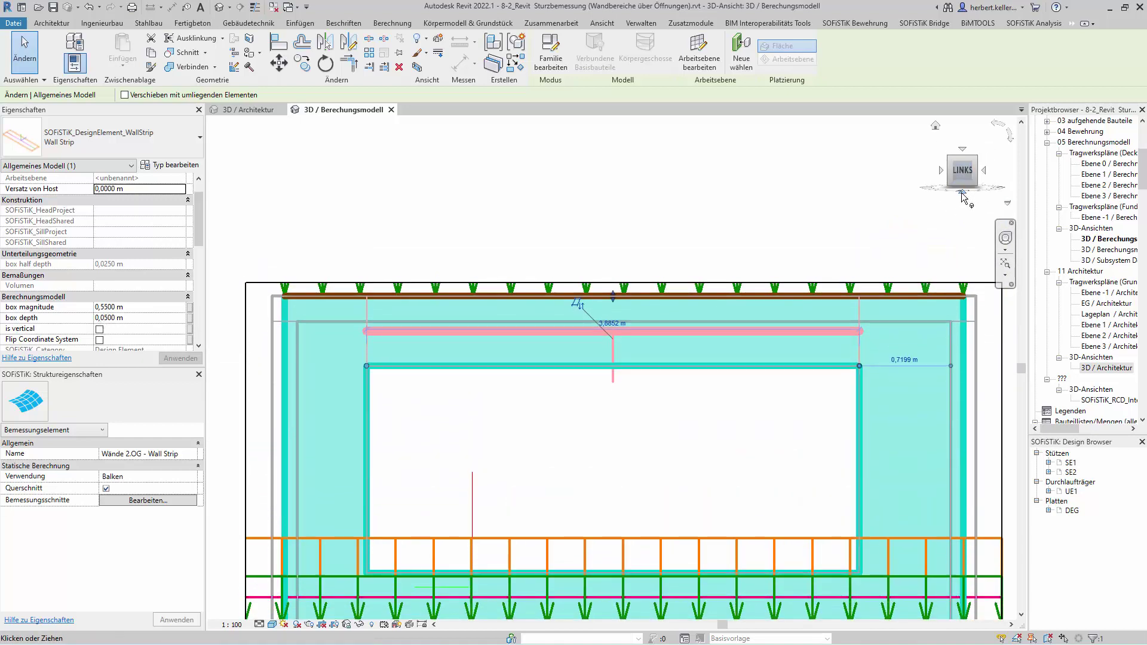
Rename the design element to 'Wände 2.OG - Wall Strip 2', keeping usage Balken.
left_click(126, 455)
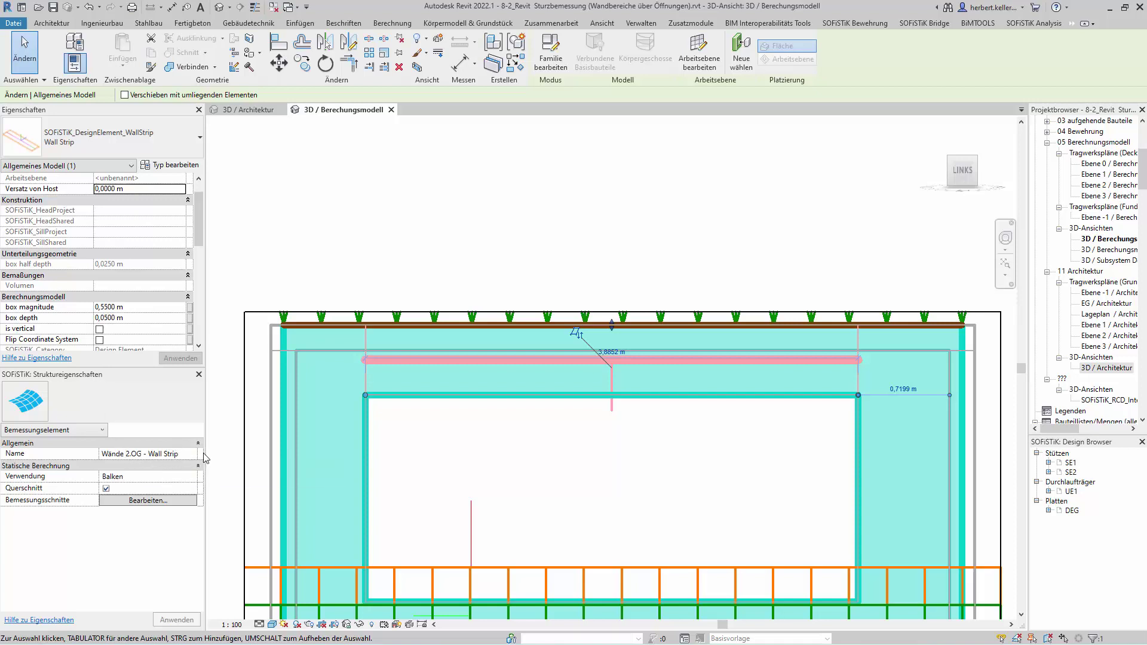
type("2")
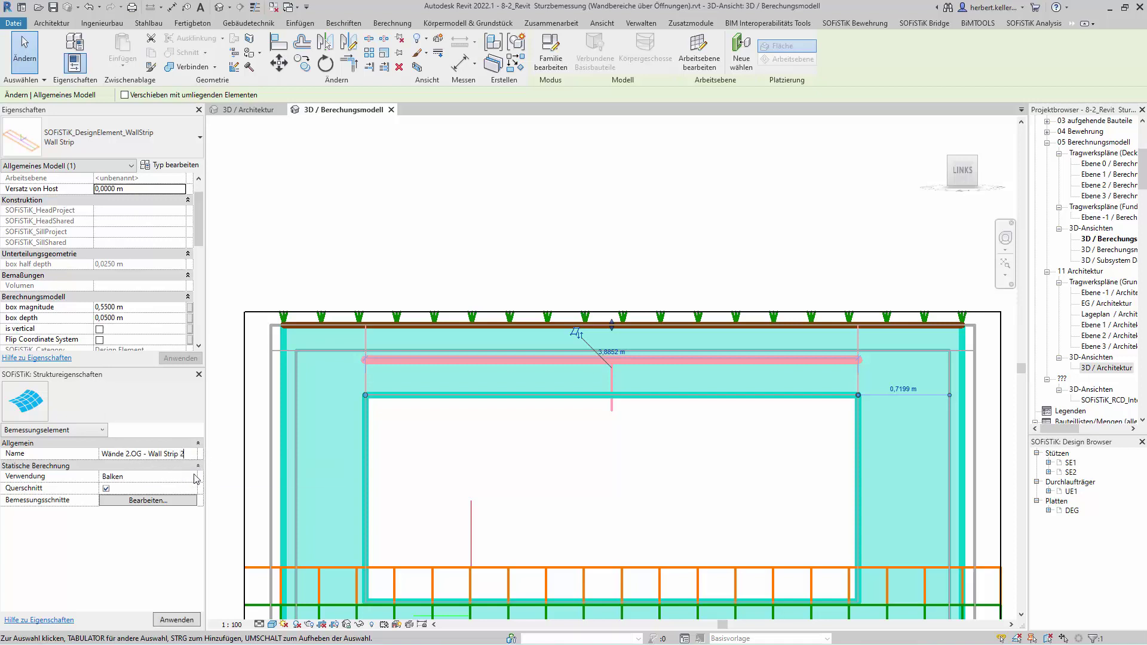
left_click(144, 477)
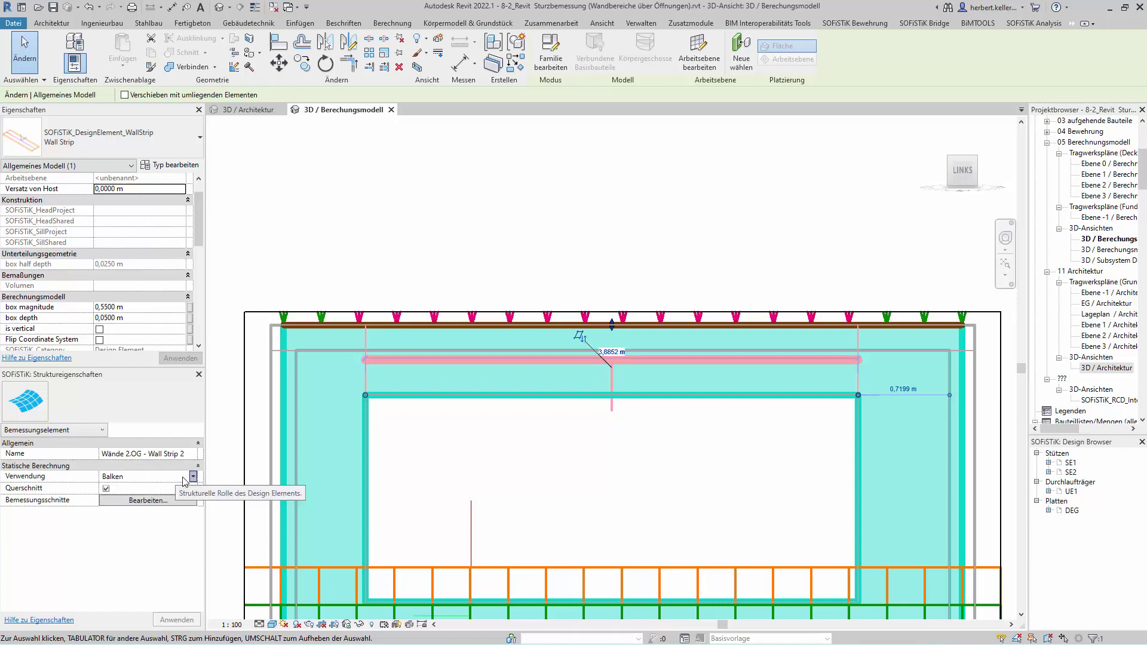
left_click(193, 476)
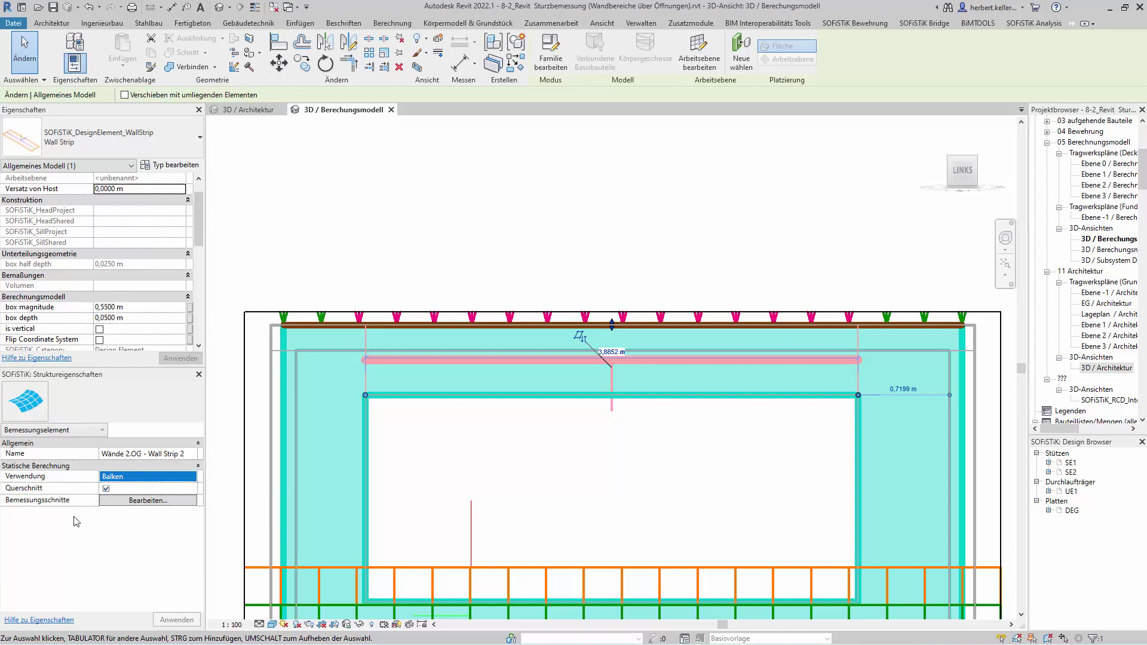
Open the design sections table and delete sections 0,100, 0,300, 0,500, 0,700 and 0,900.
left_click(146, 502)
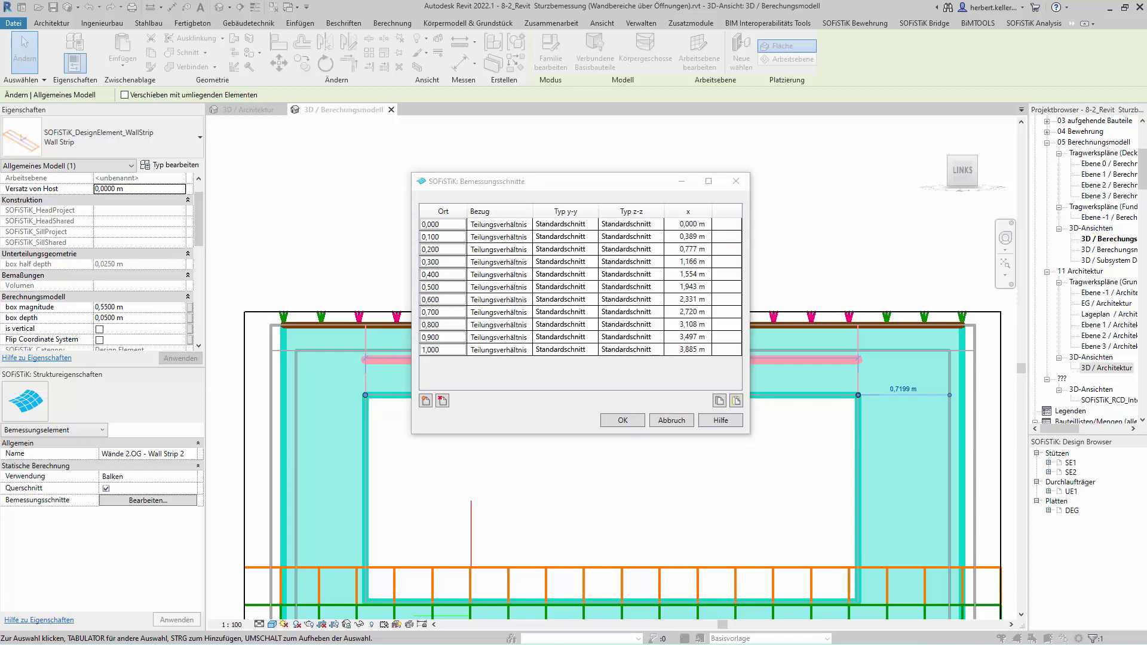
left_click(443, 238)
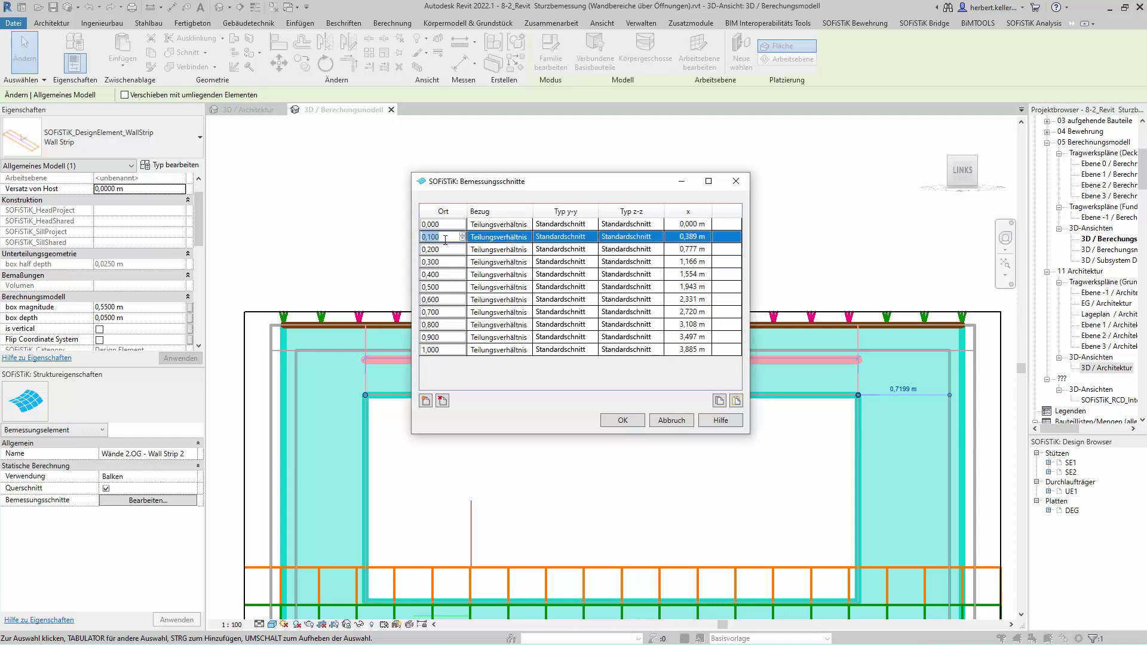
left_click(443, 400)
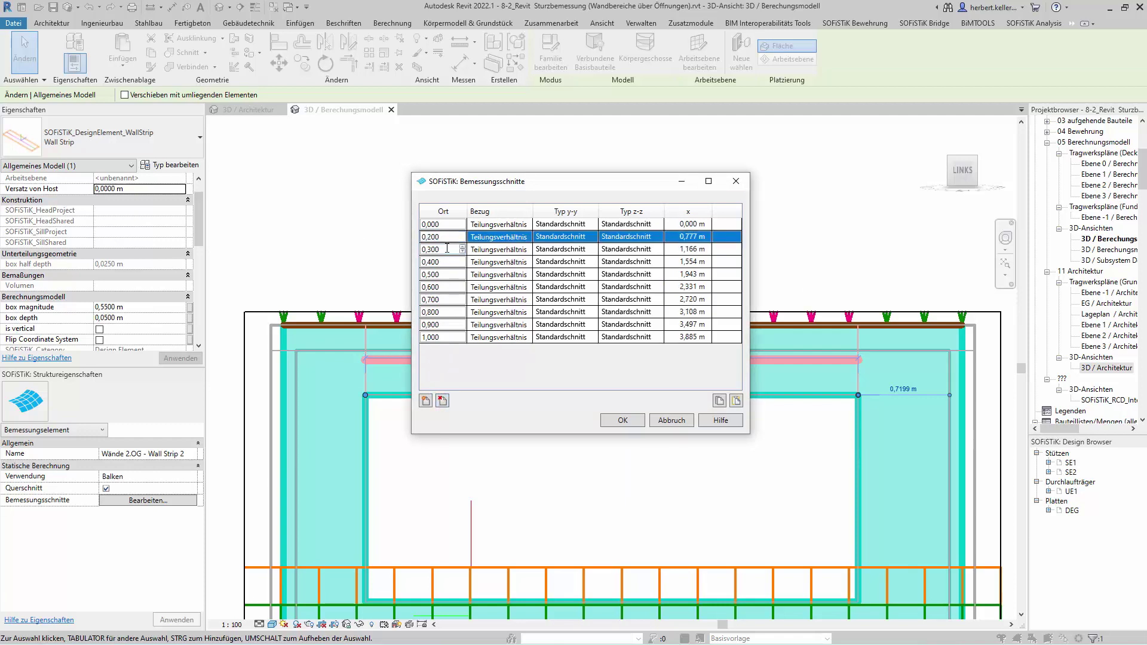
left_click(460, 249)
left_click(443, 401)
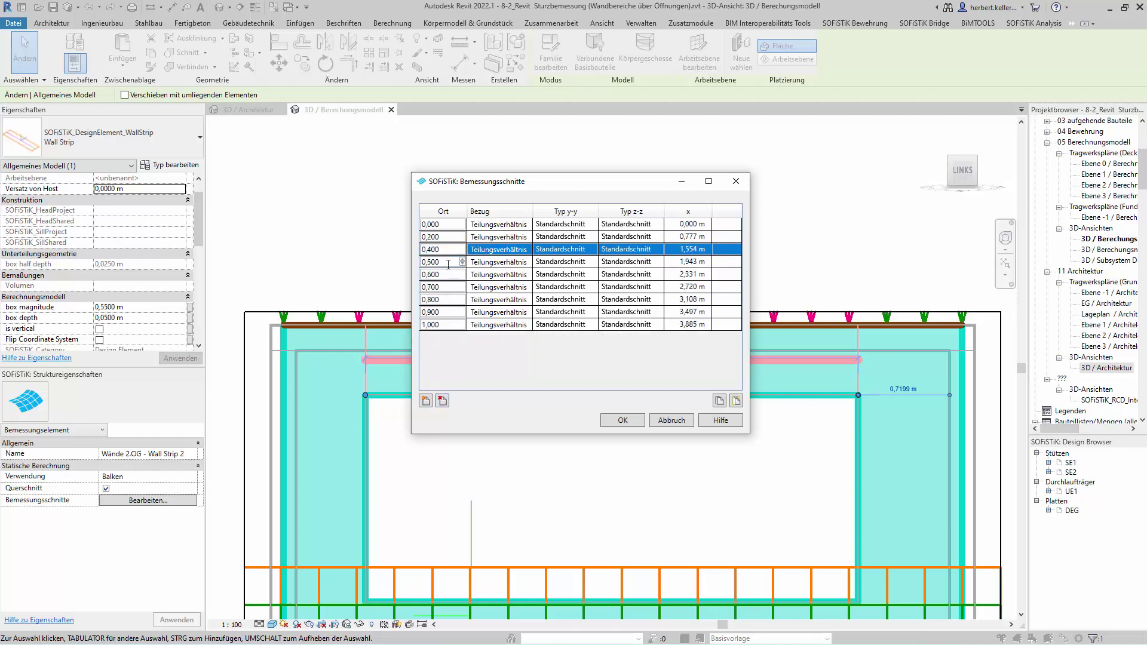
left_click(447, 262)
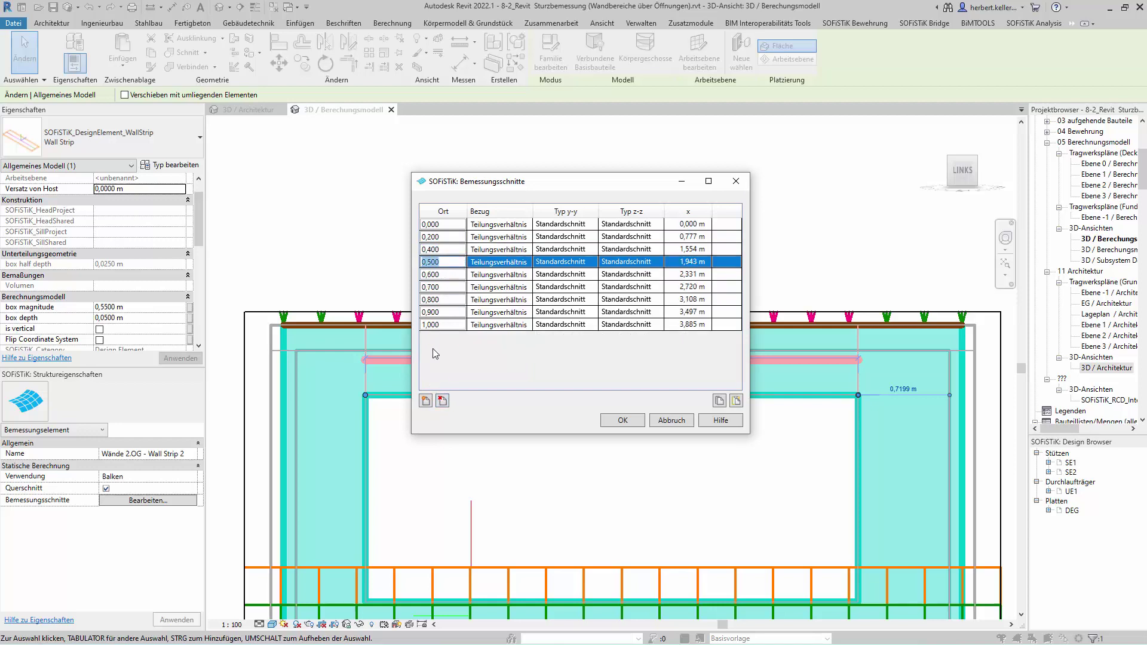
left_click(442, 401)
left_click(453, 274)
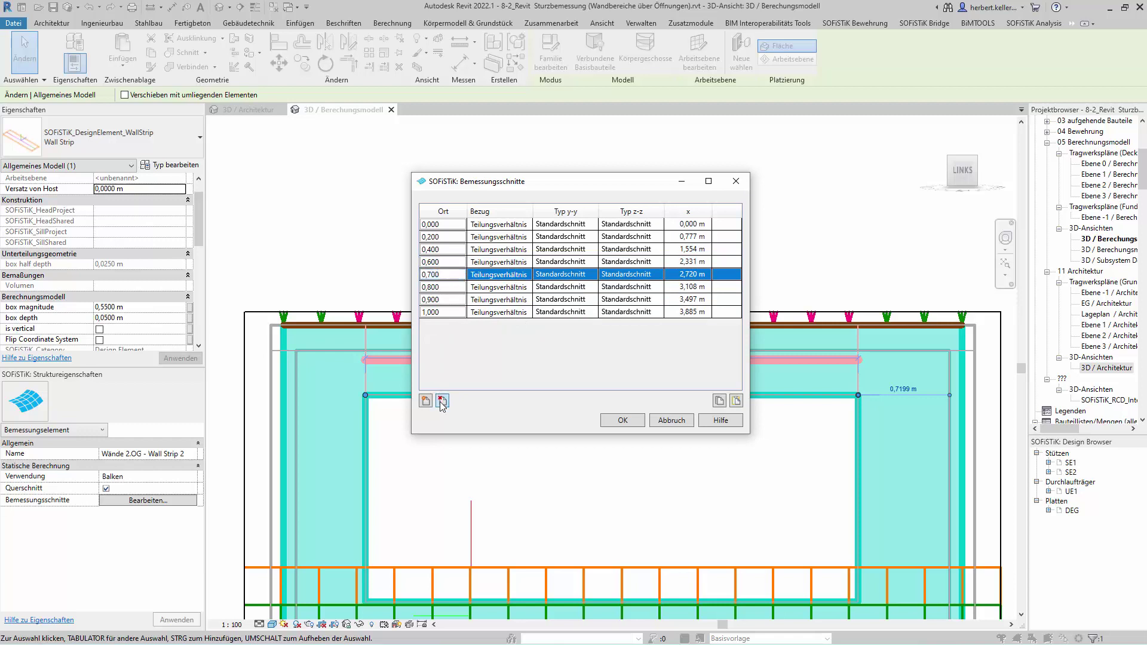
left_click(442, 401)
left_click(447, 287)
left_click(443, 401)
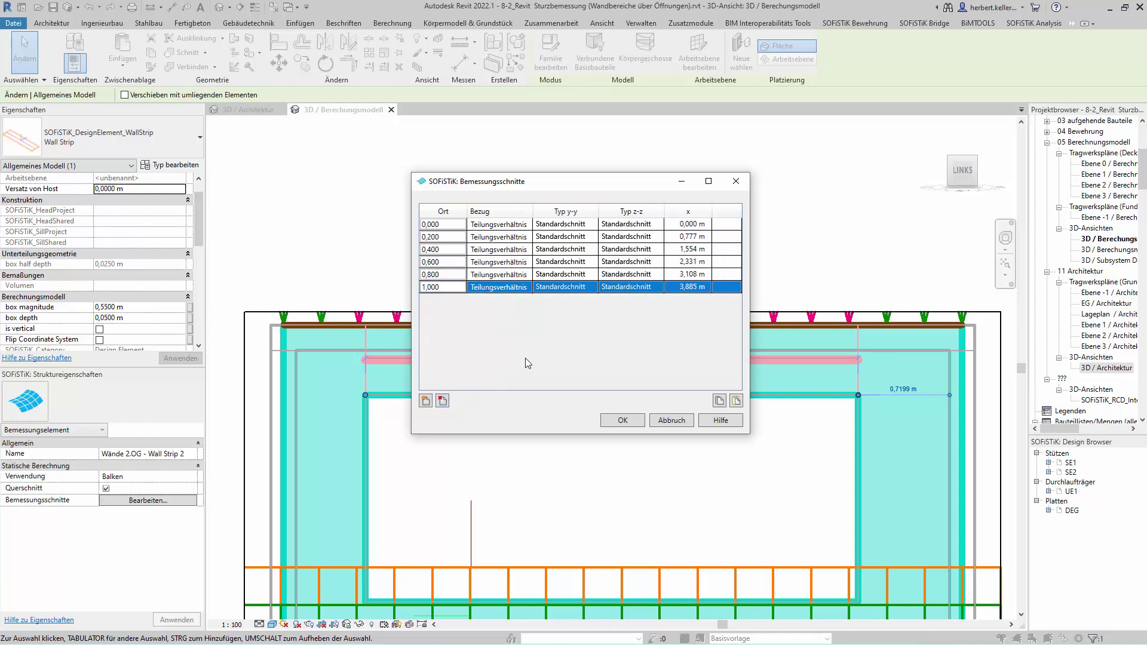
Try 'vom Anfang' for the first section's reference, then restore Teilungsverhältnis.
mouse_move(518, 224)
left_click(529, 225)
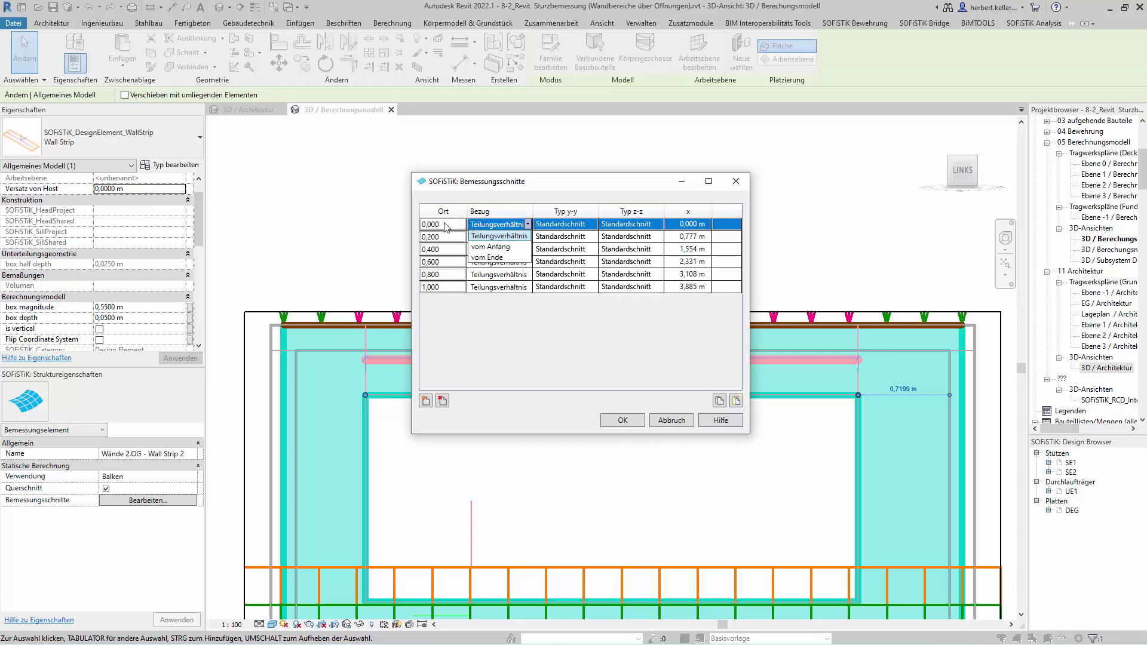
left_click(504, 251)
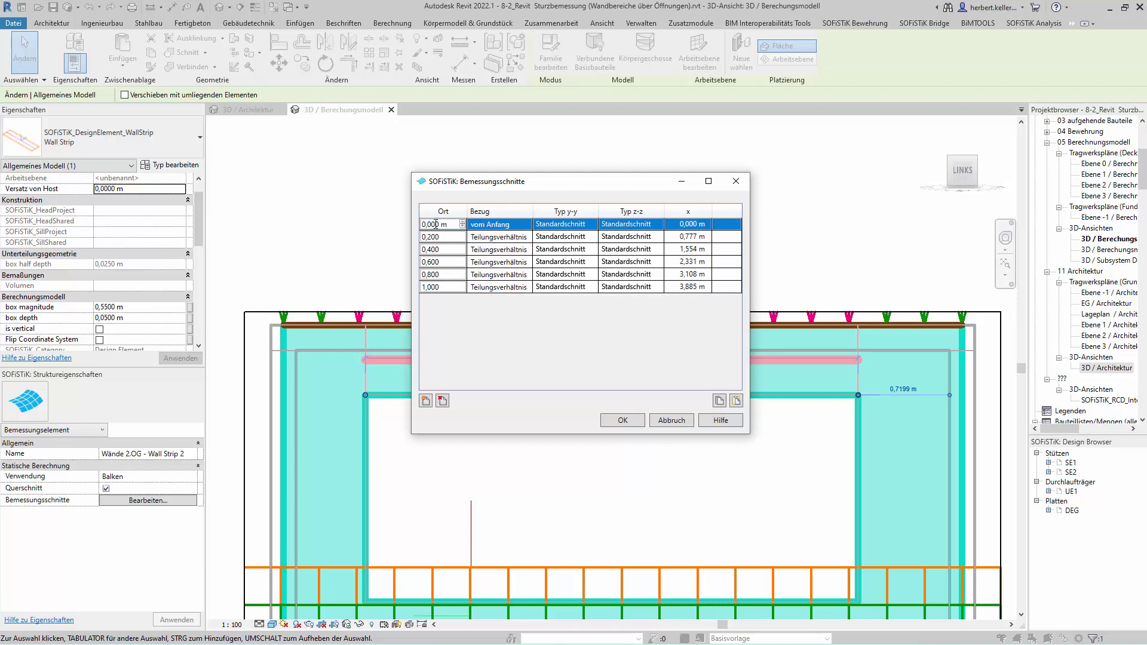
left_click(503, 226)
left_click(528, 225)
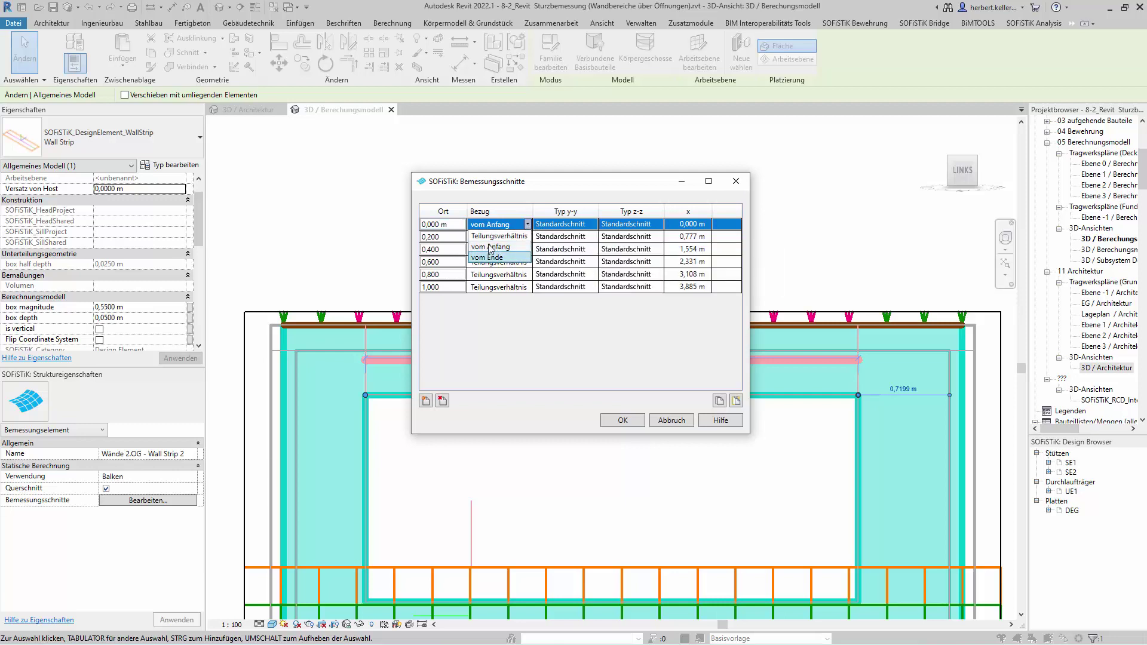
left_click(490, 239)
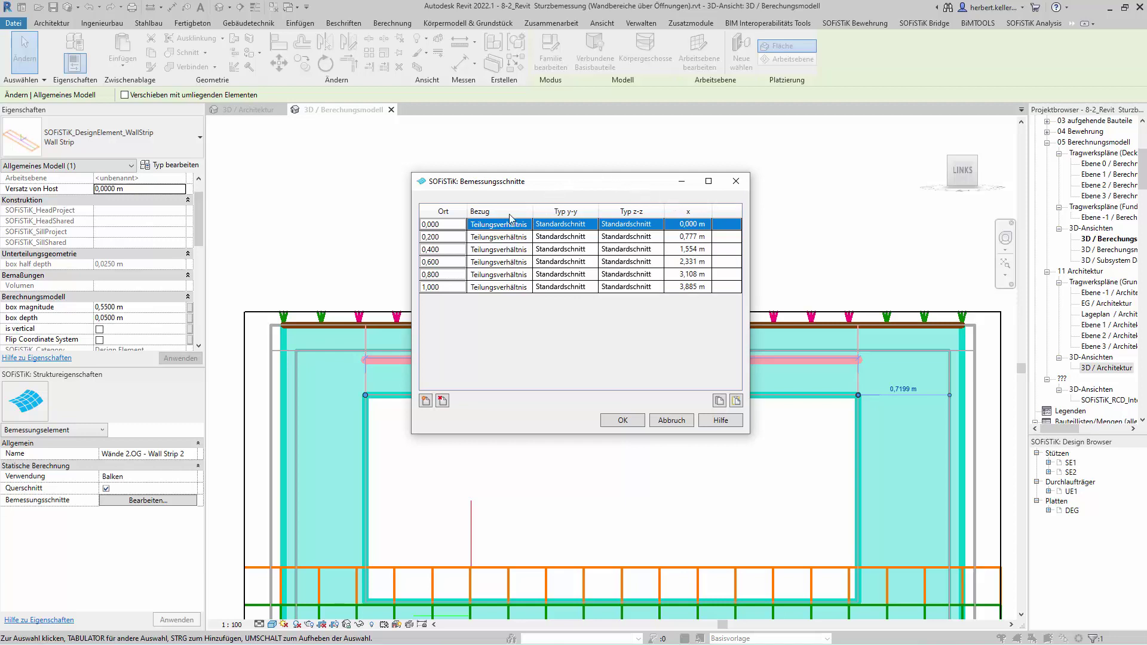
Leave the y-y section type as Standardschnitt and confirm the design sections table.
left_click(579, 228)
mouse_move(592, 226)
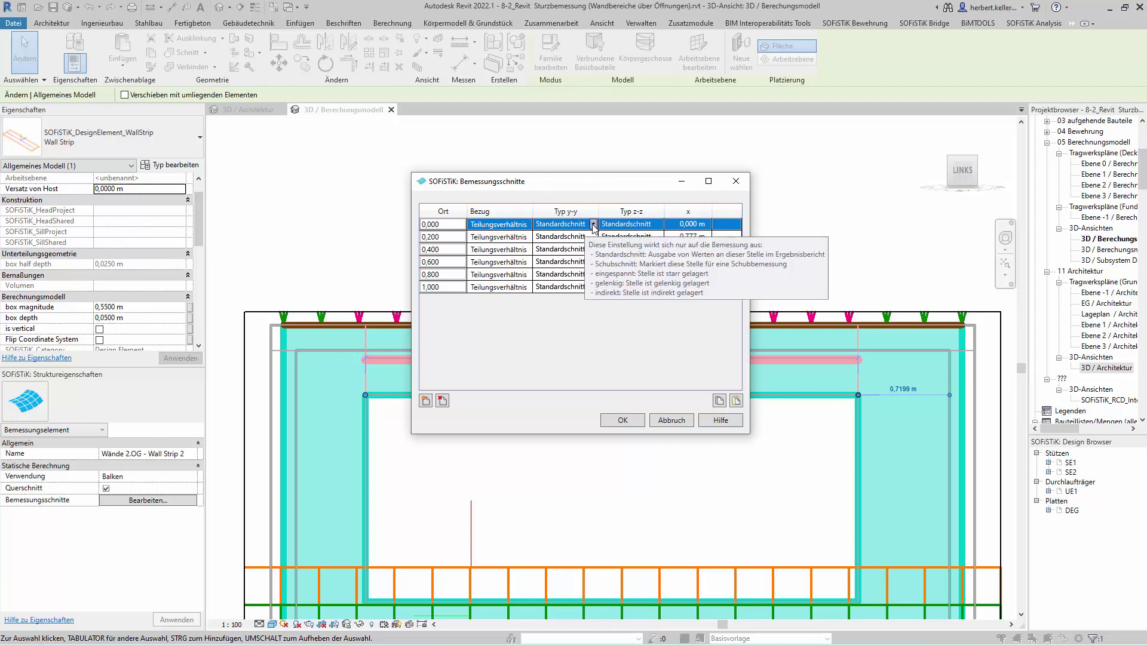
left_click(594, 224)
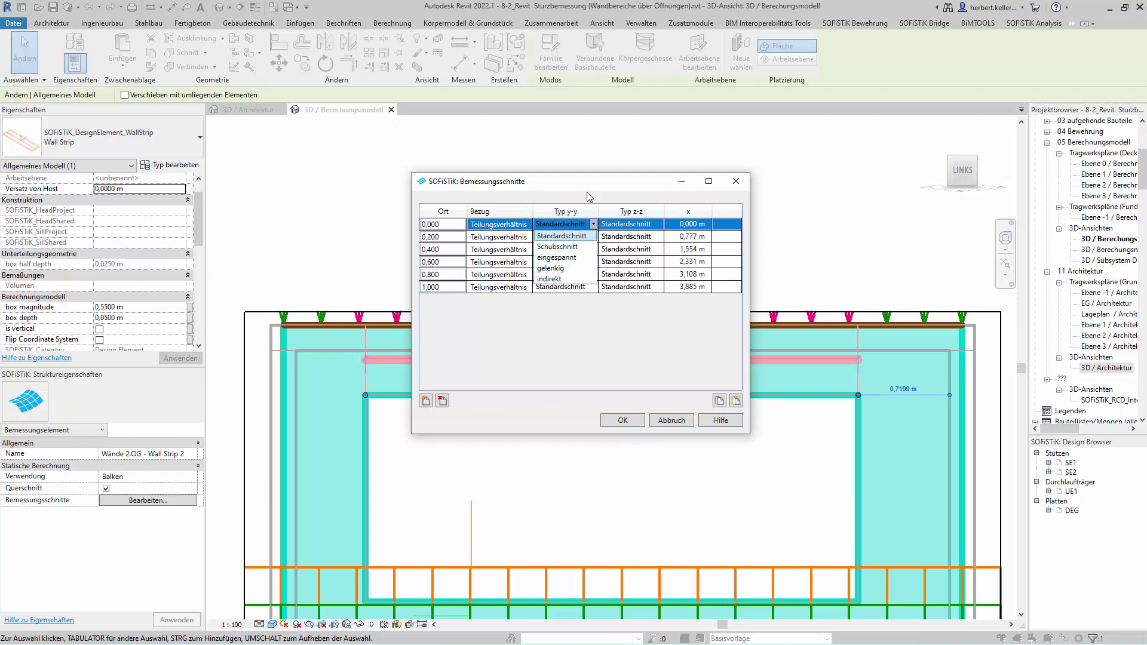
left_click(585, 214)
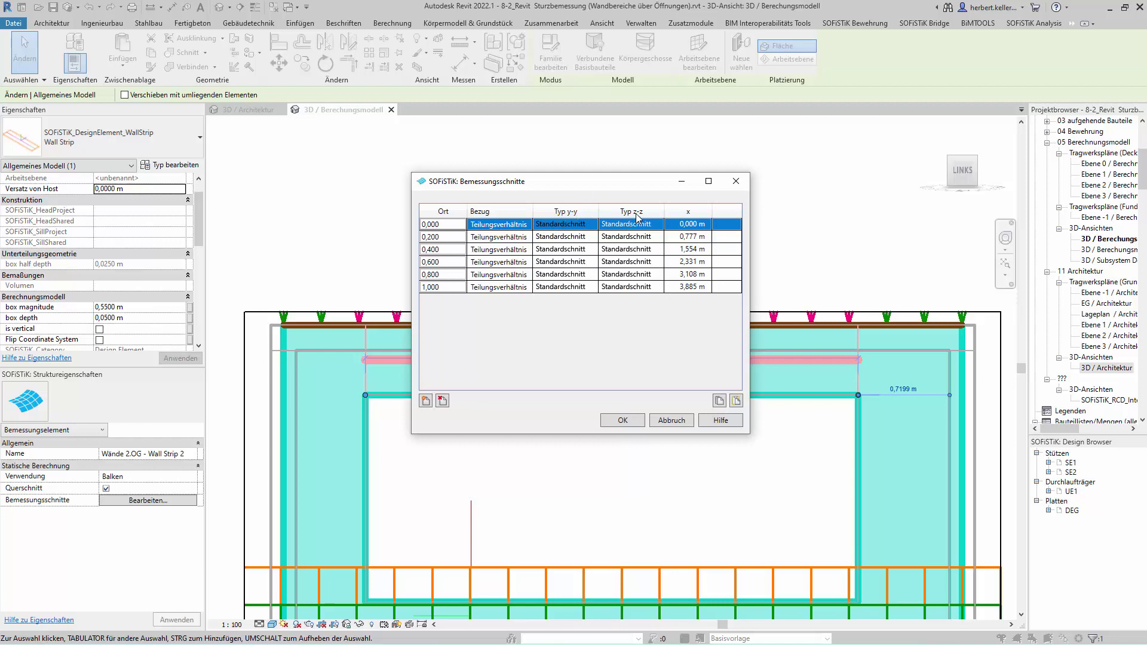
left_click(580, 223)
left_click(623, 421)
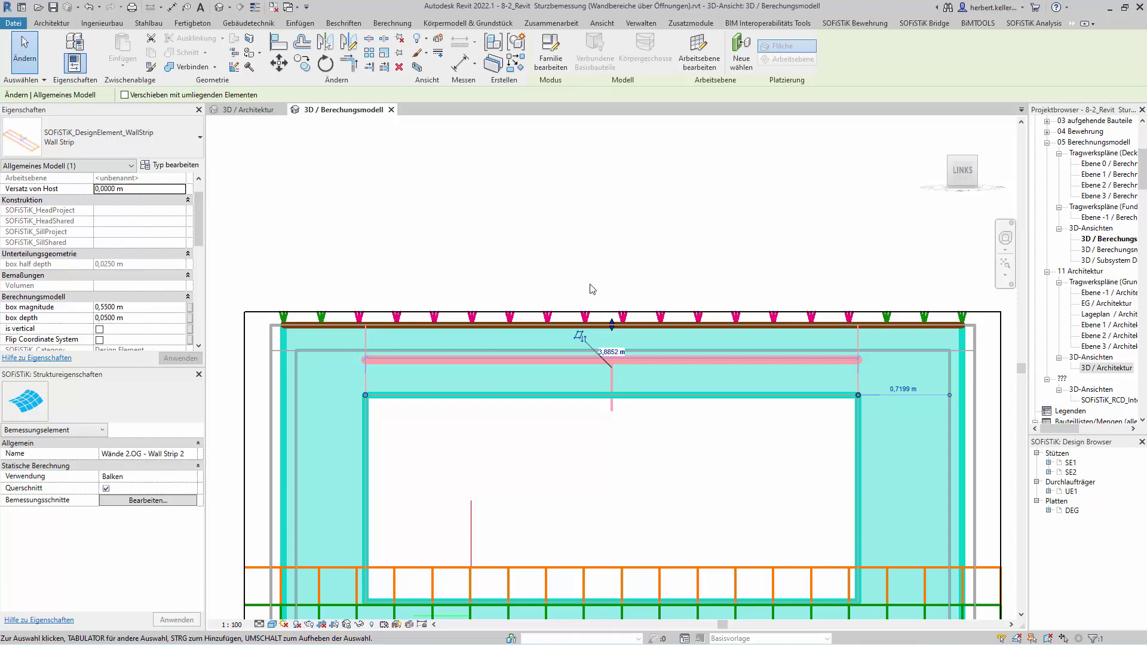
scroll(127, 179, "down", 3)
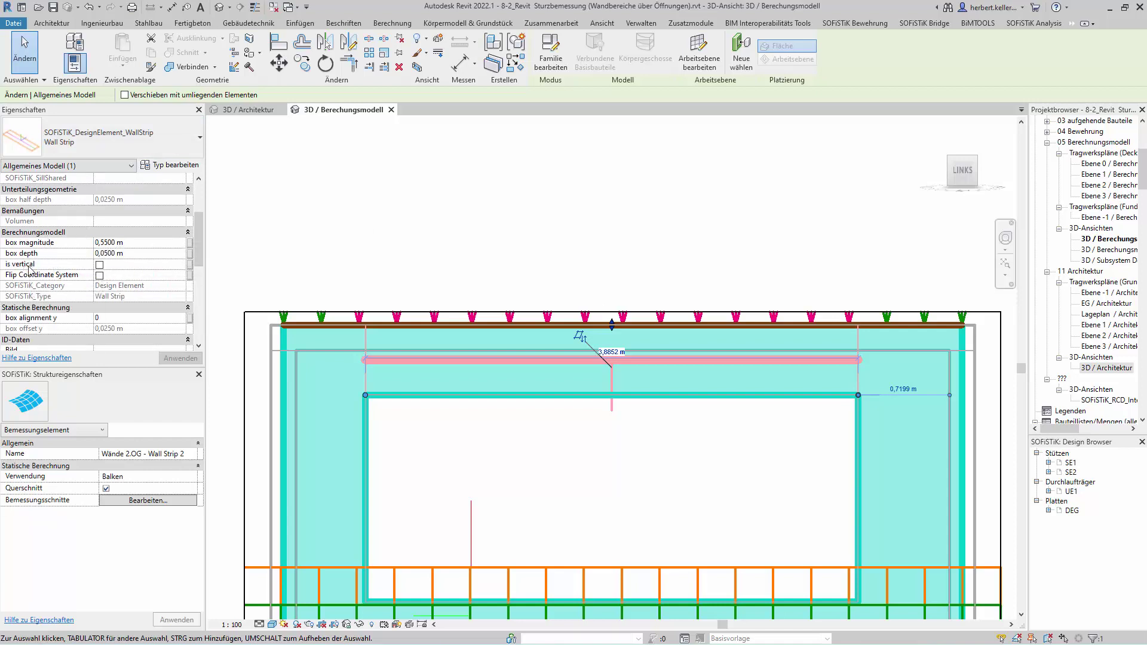
left_click(99, 276)
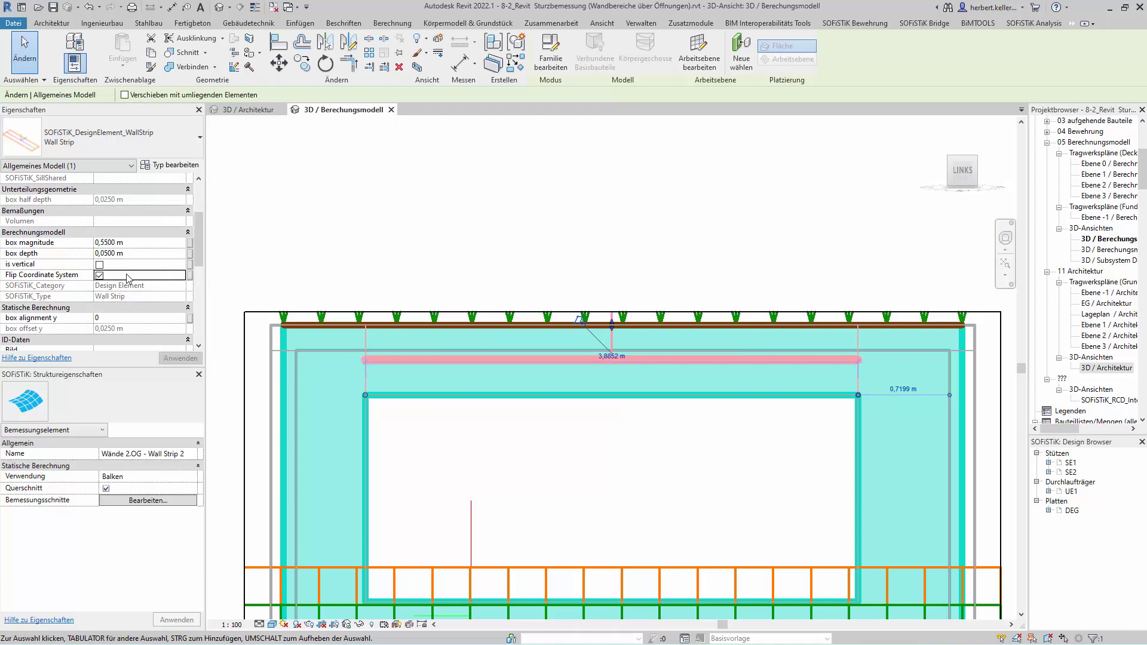
left_click(99, 275)
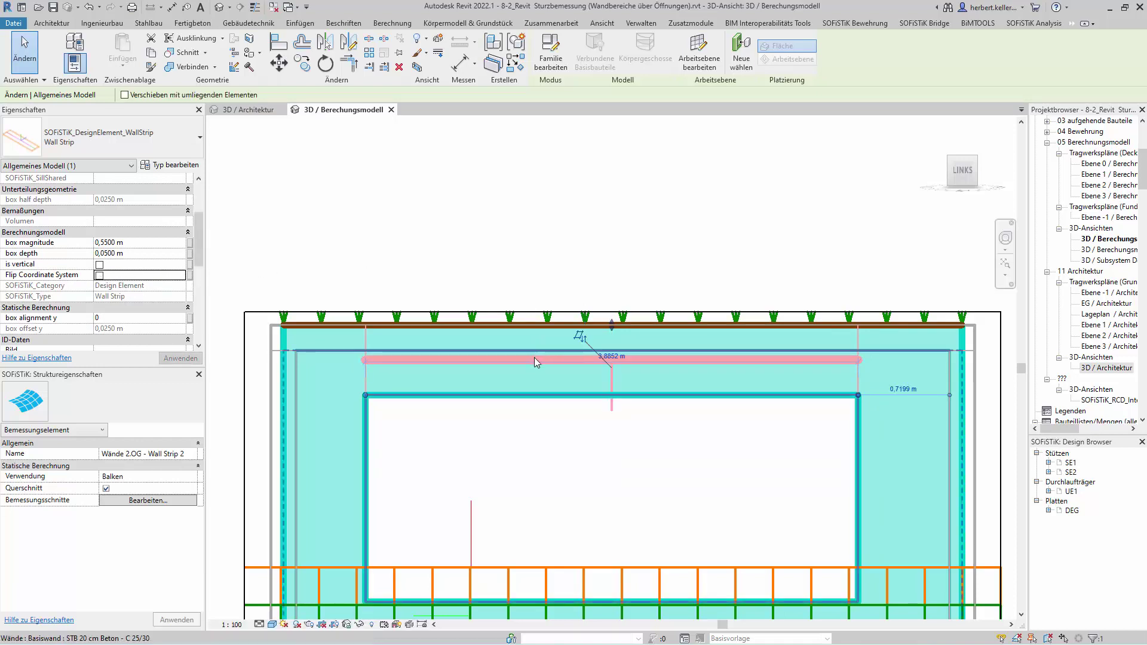
left_click(144, 502)
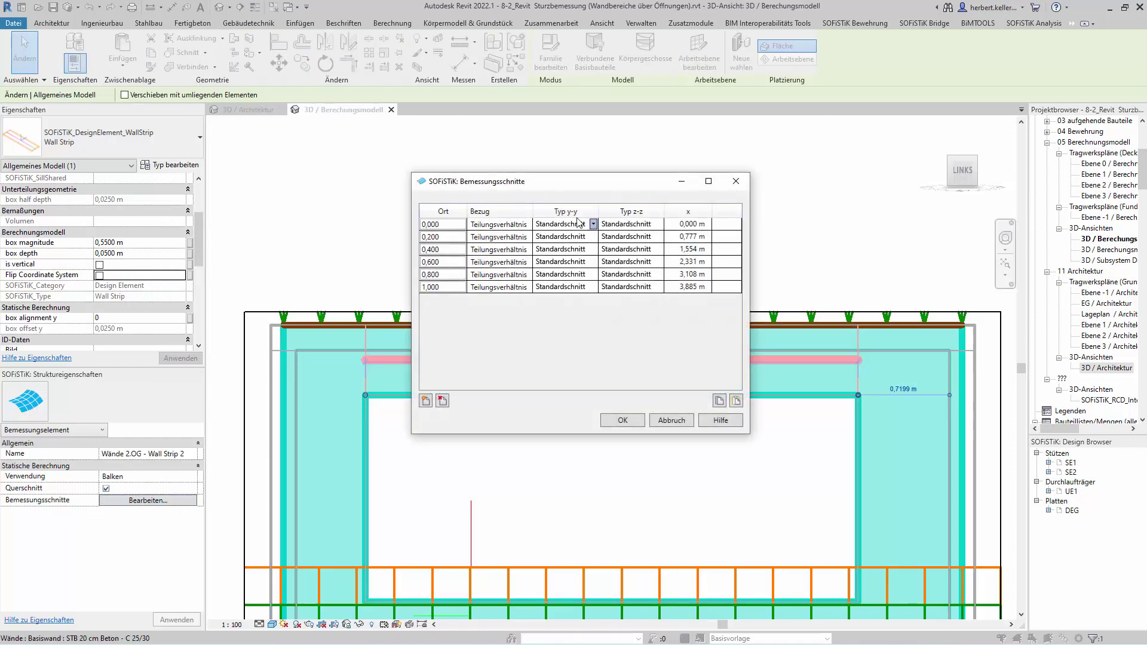
left_click(572, 222)
left_click(594, 224)
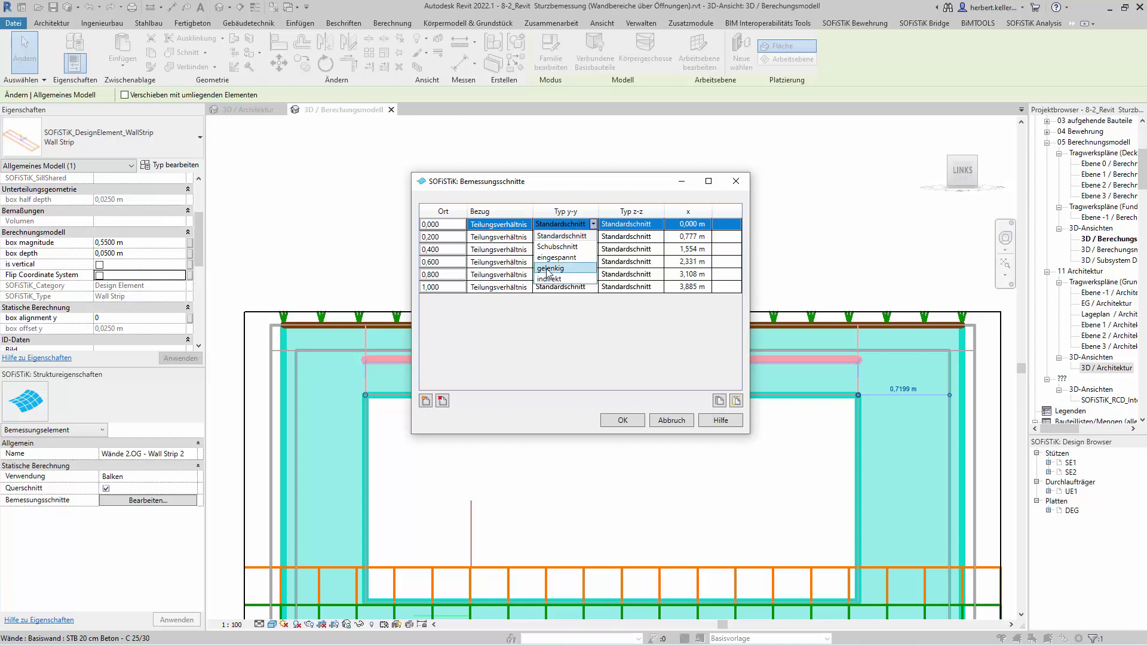
left_click(607, 191)
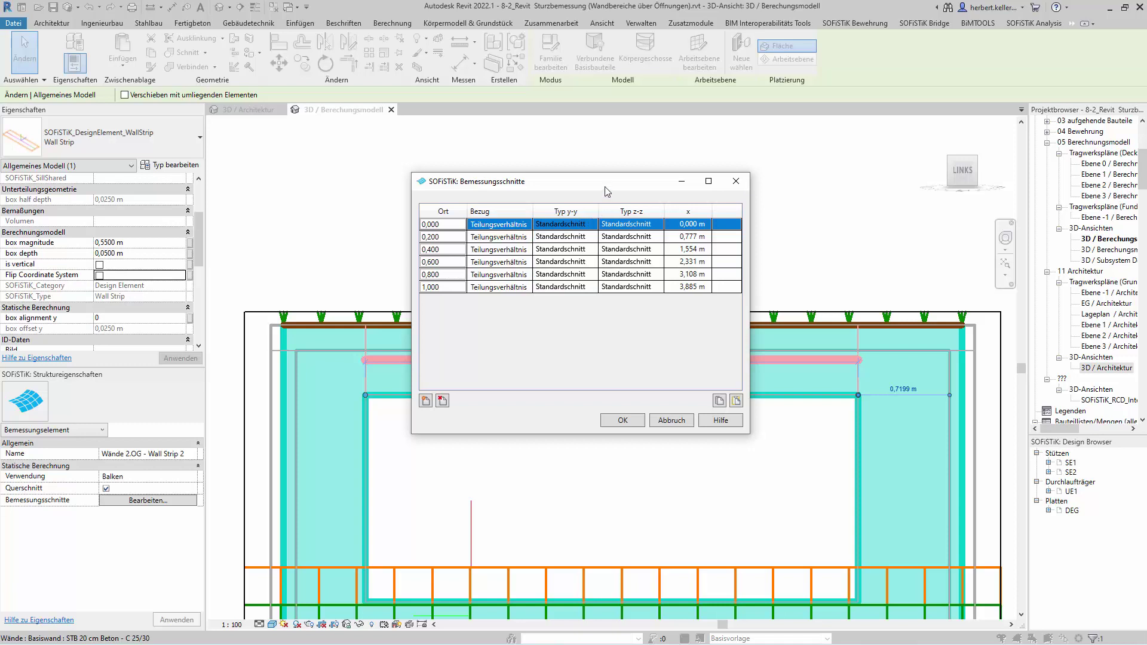
left_click(623, 421)
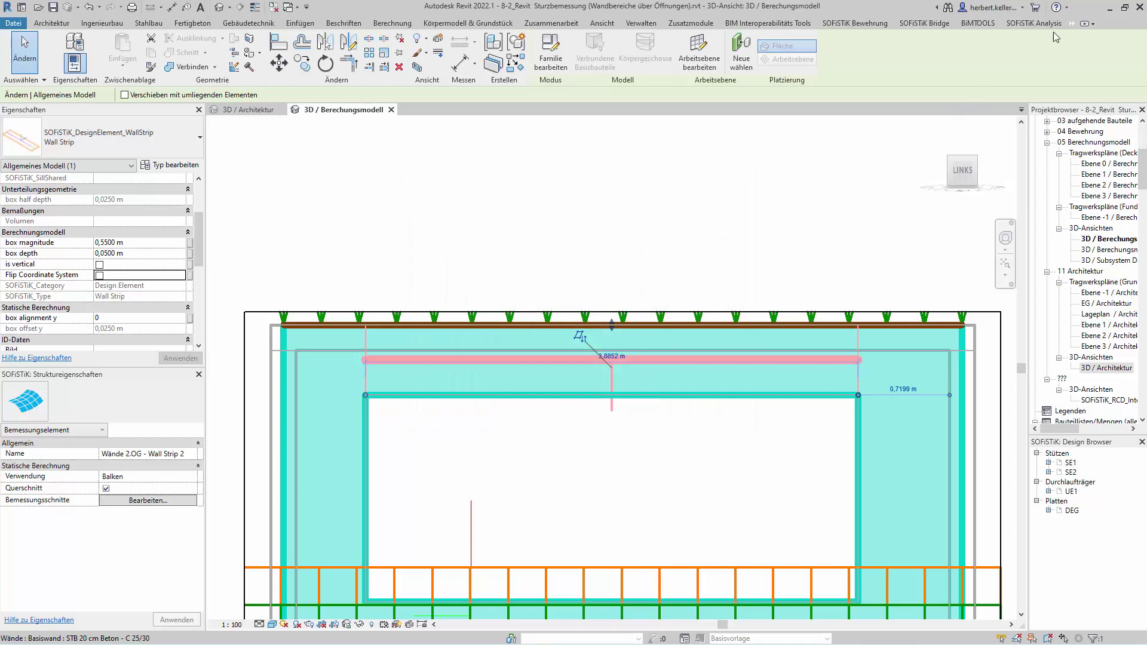
Open Querschnitte from the SOFiSTiK Analysis tab and widen the Querschnittszuordnung dialog.
left_click(1032, 25)
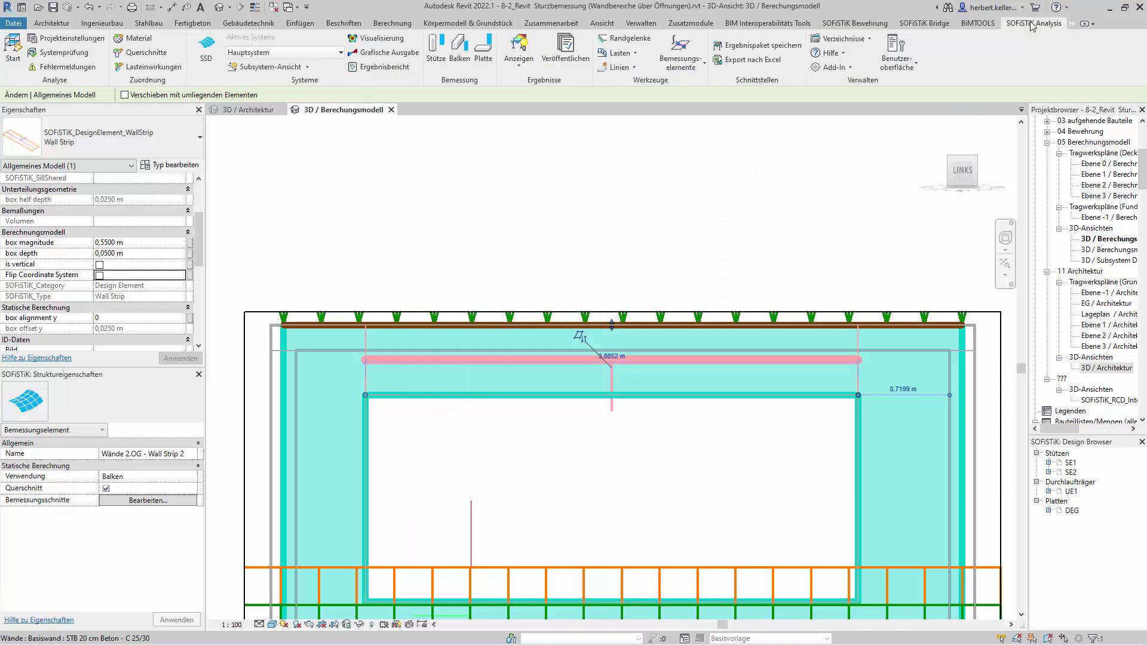
left_click(148, 54)
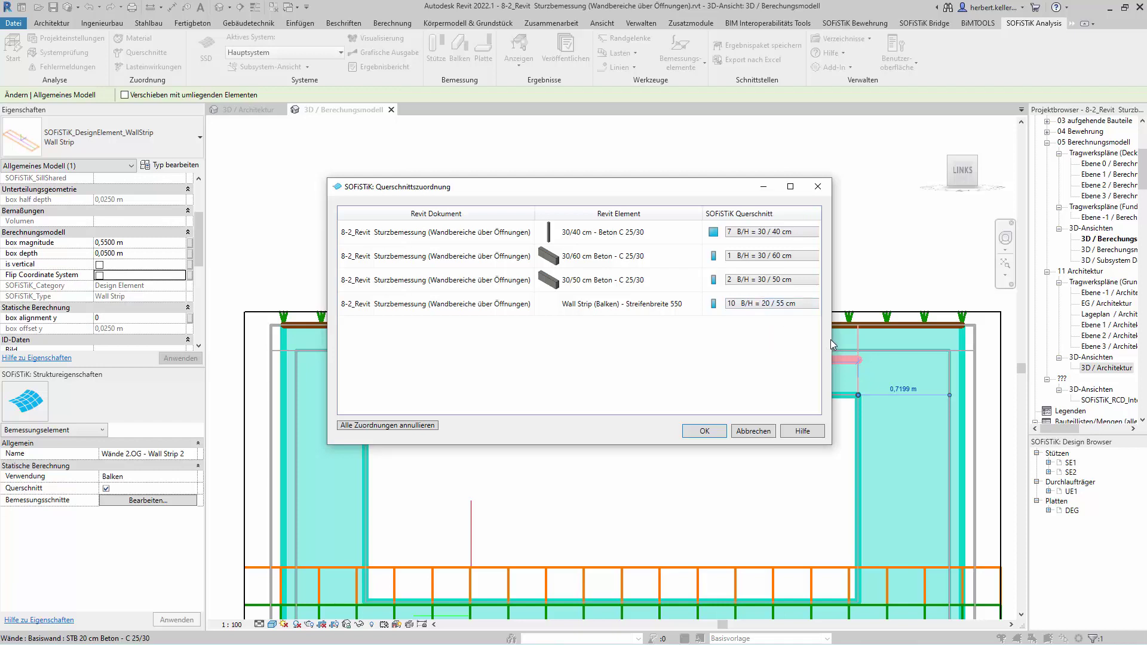
left_click_drag(832, 340, 972, 336)
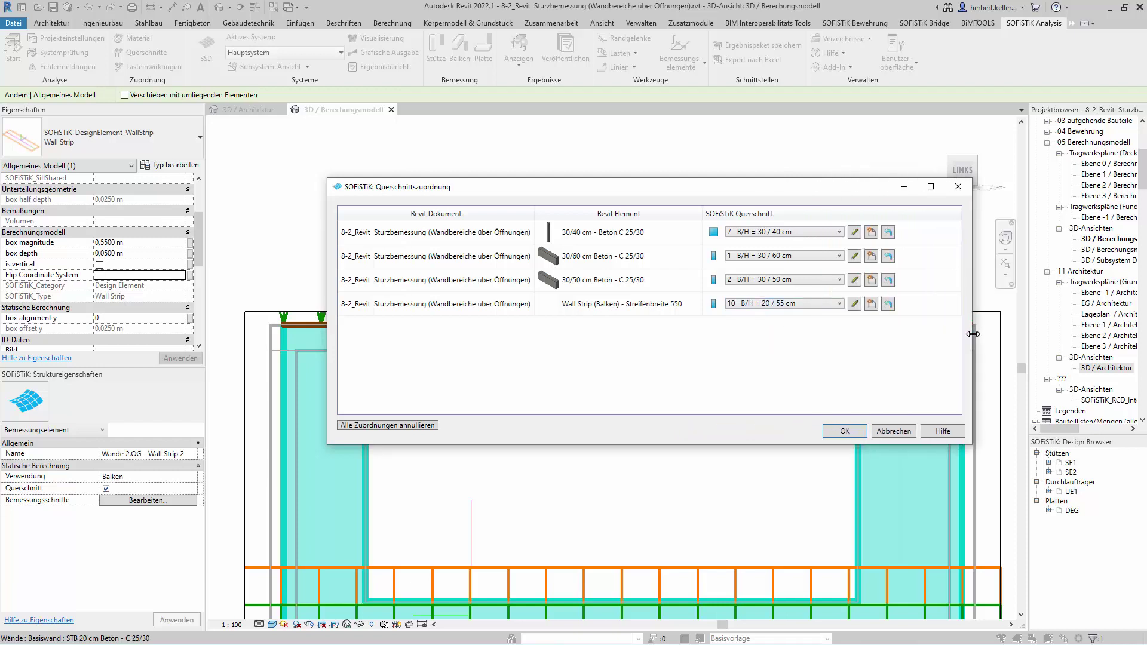
Edit the Wall Strip's 20/55 cm section, keeping asymmetric reinforcement distribution about My.
left_click(855, 305)
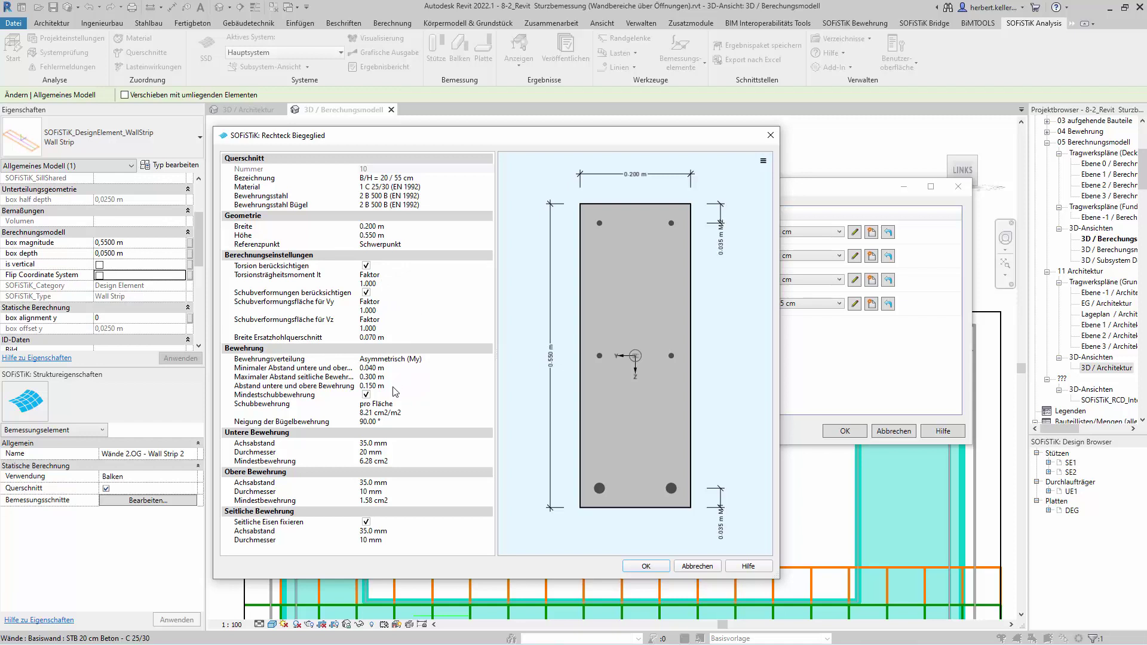
left_click(473, 361)
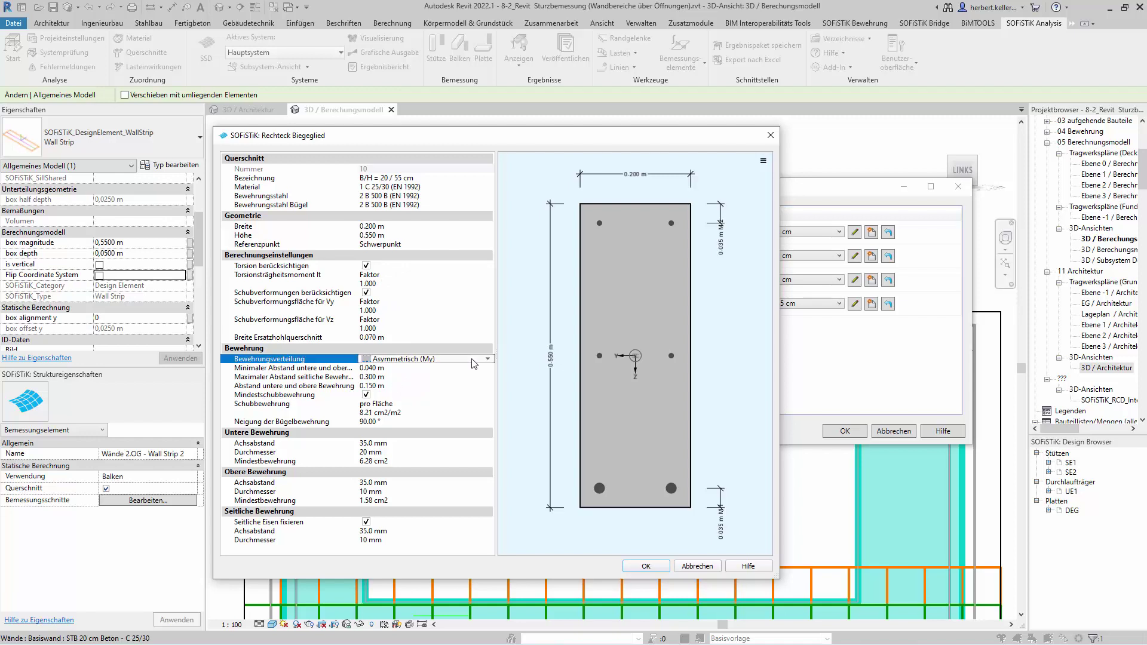
left_click(489, 360)
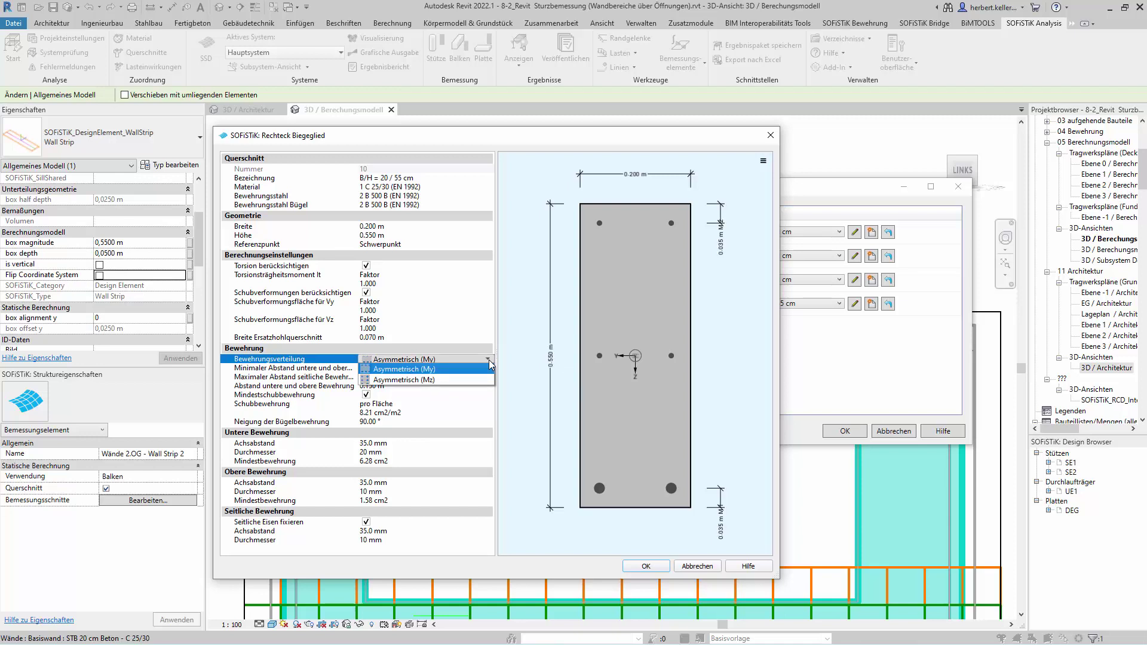
left_click(489, 360)
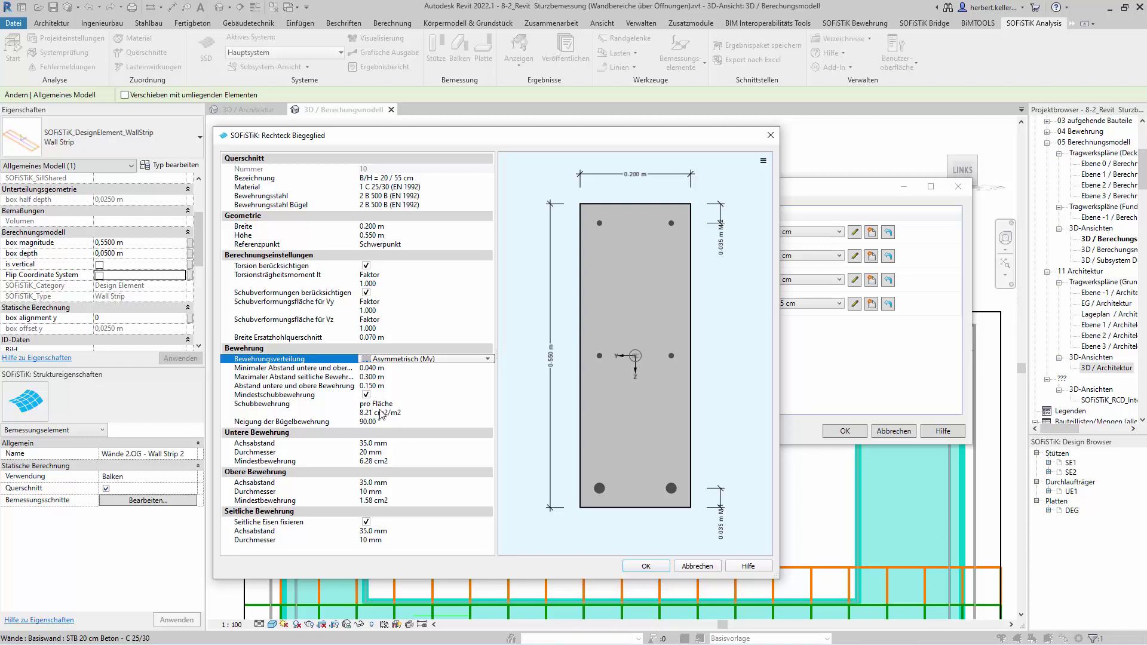
Specify shear reinforcement per length as 5.03 cm2/m.
left_click(398, 406)
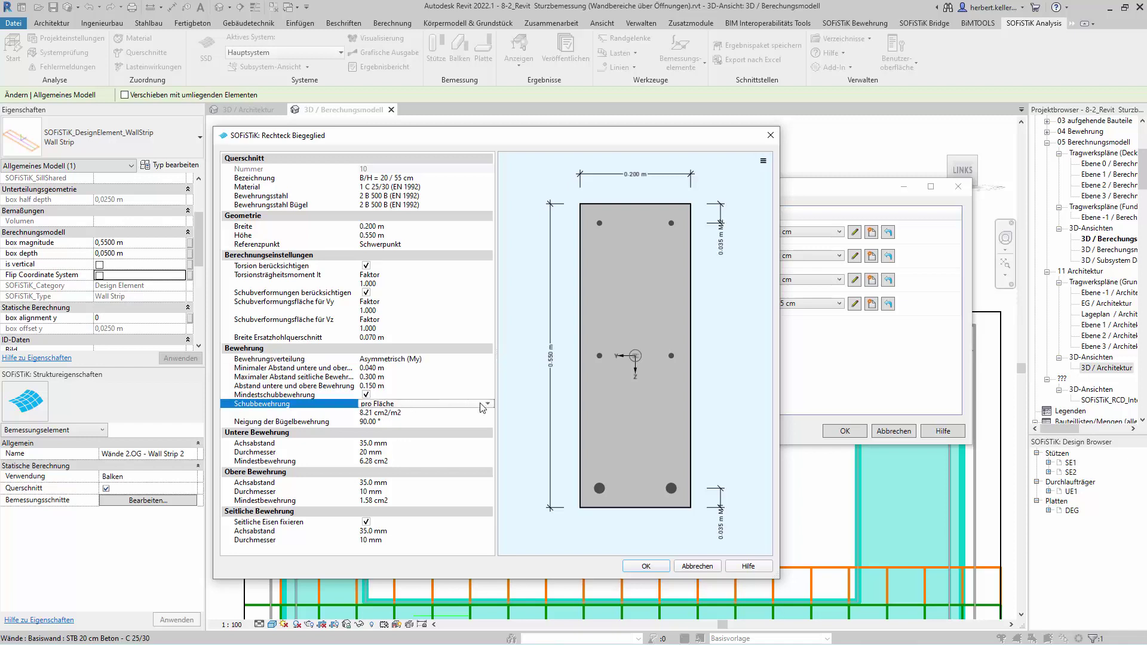
left_click(488, 404)
left_click(395, 421)
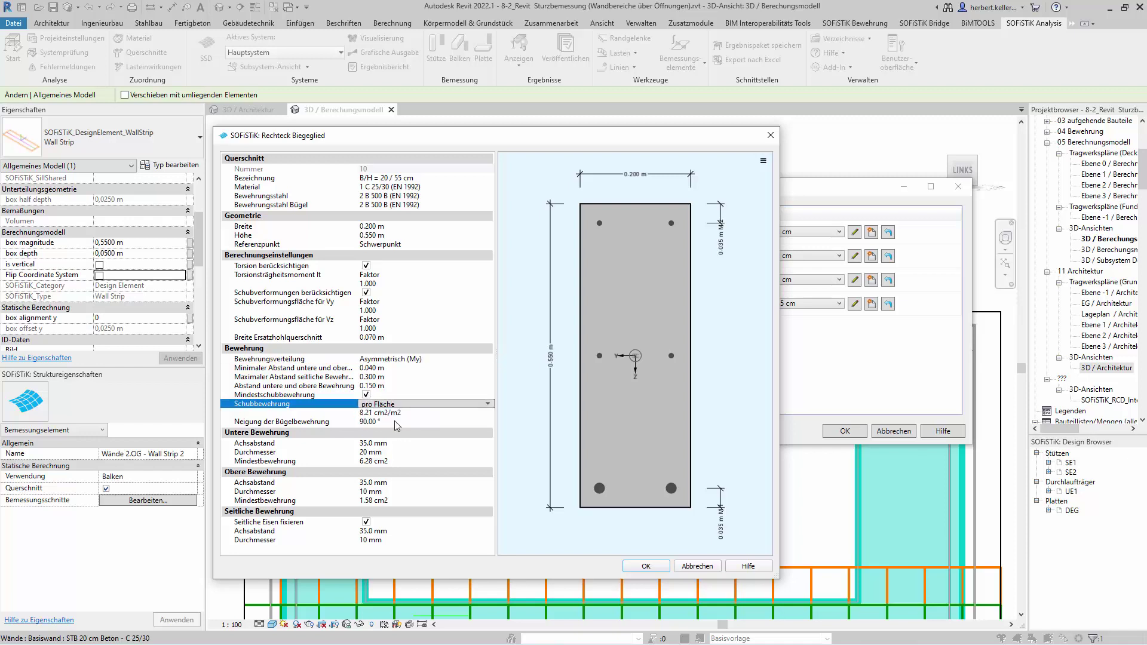
left_click(414, 411)
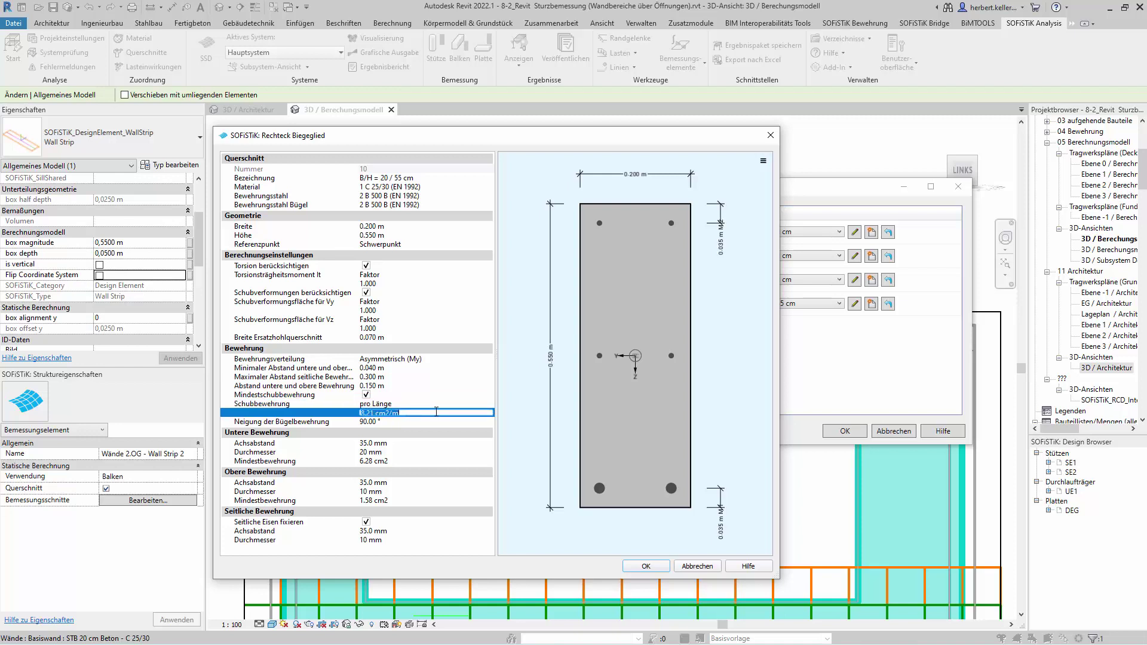
type("5.0")
key("Return")
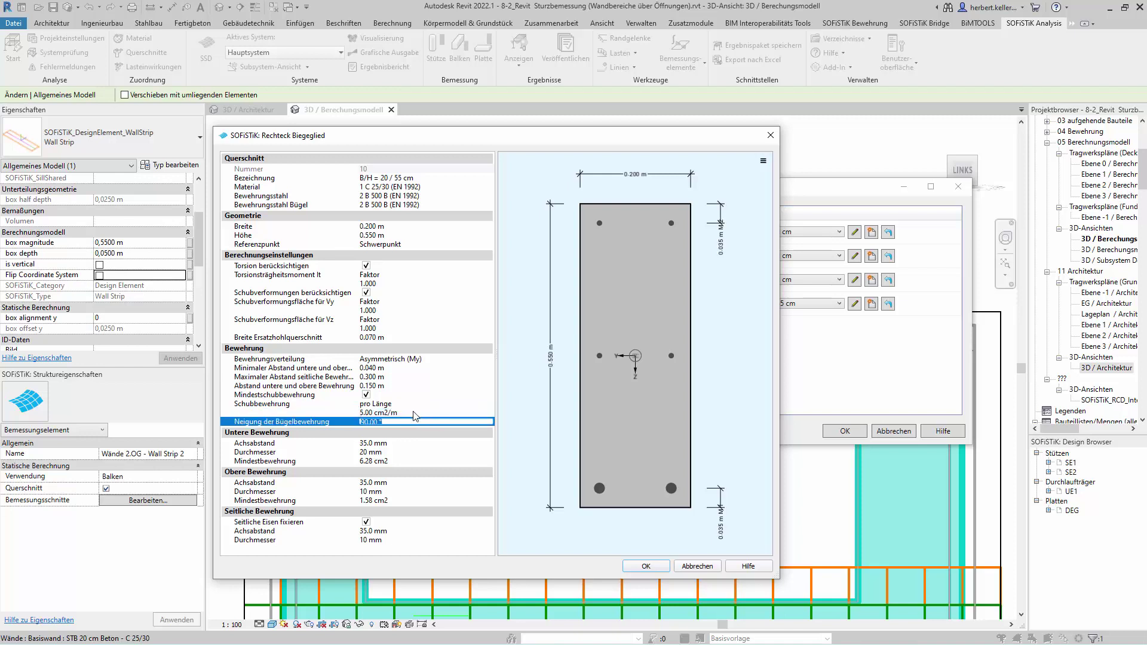
left_click(398, 417)
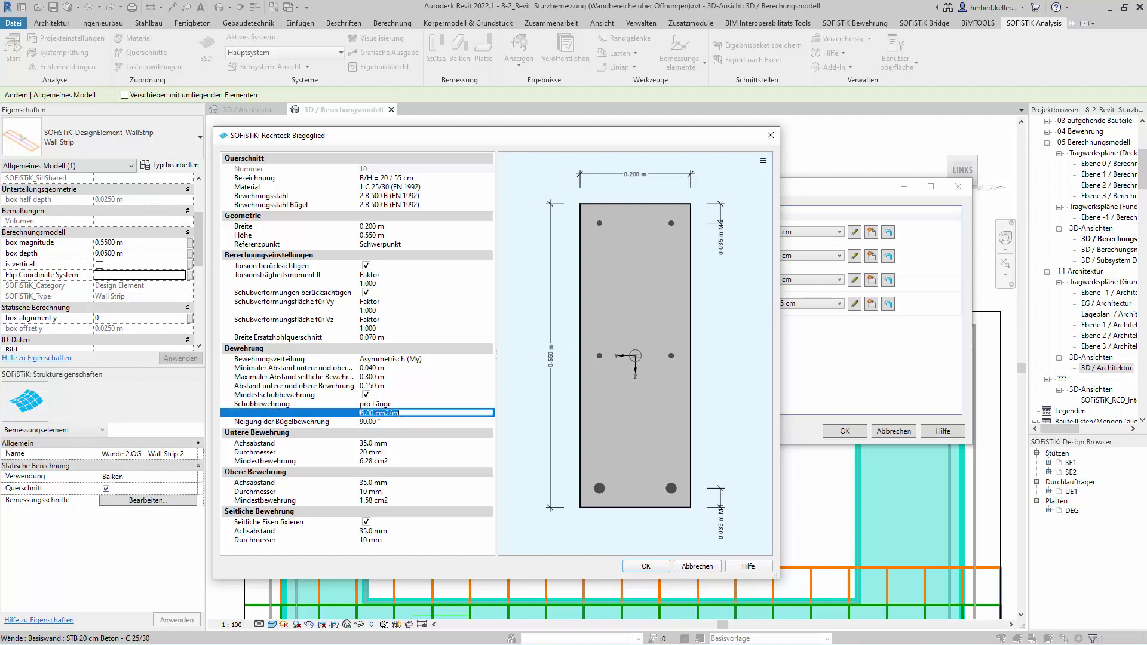
type("5.03")
key("Return")
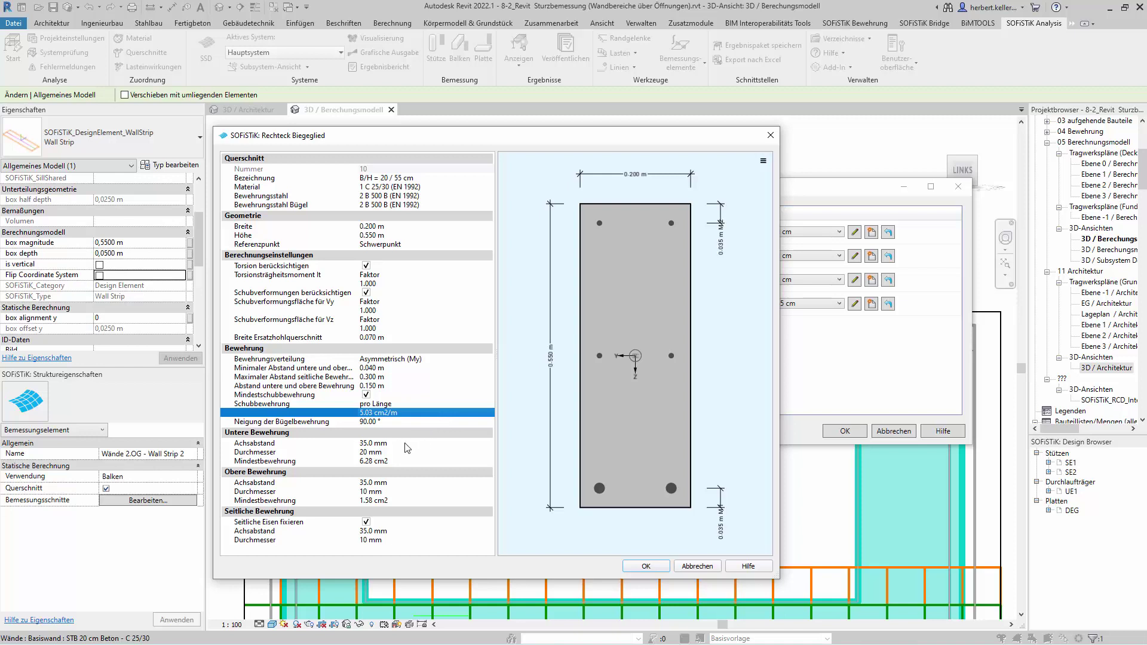
Set the bottom minimum reinforcement bar diameter to 14 mm.
left_click(397, 461)
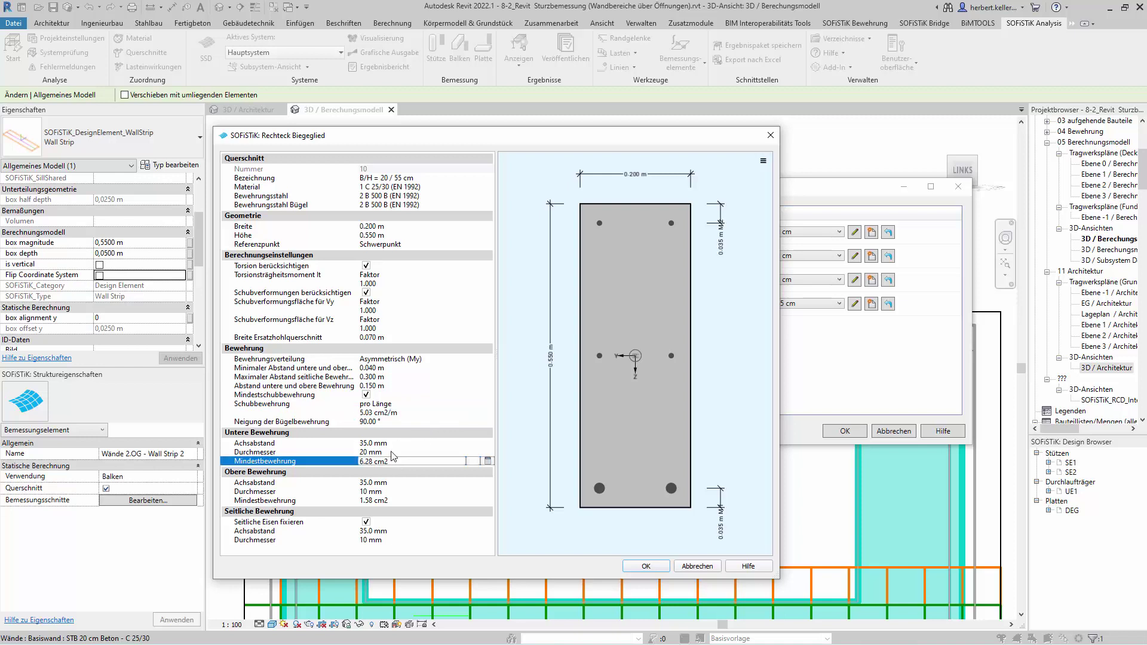
left_click(469, 453)
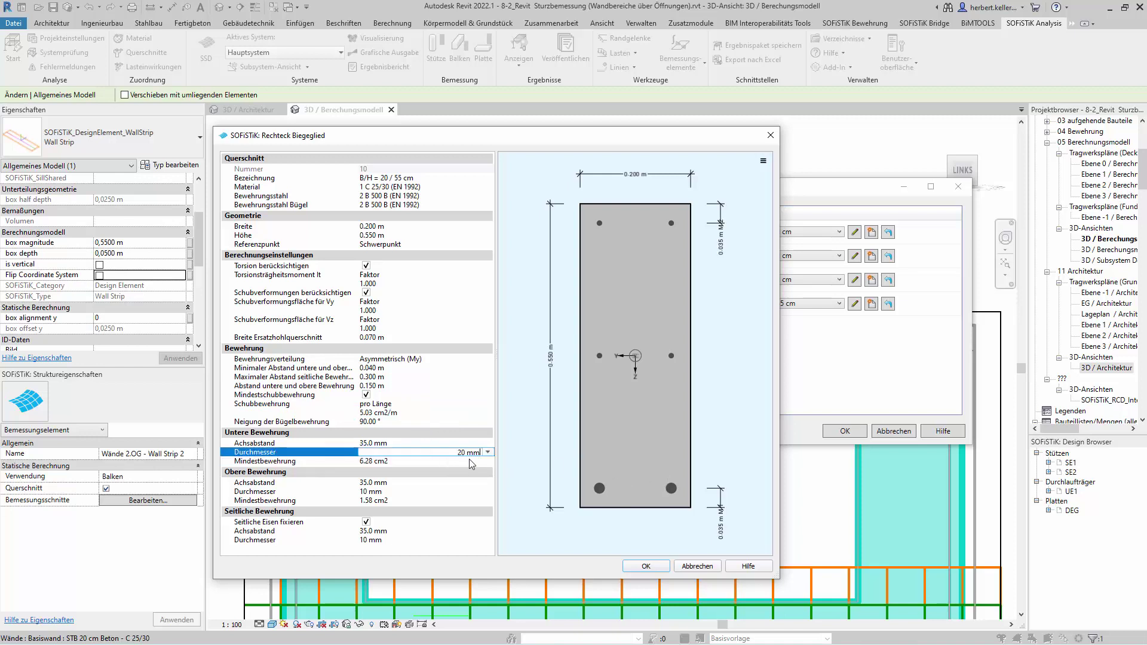
left_click(489, 452)
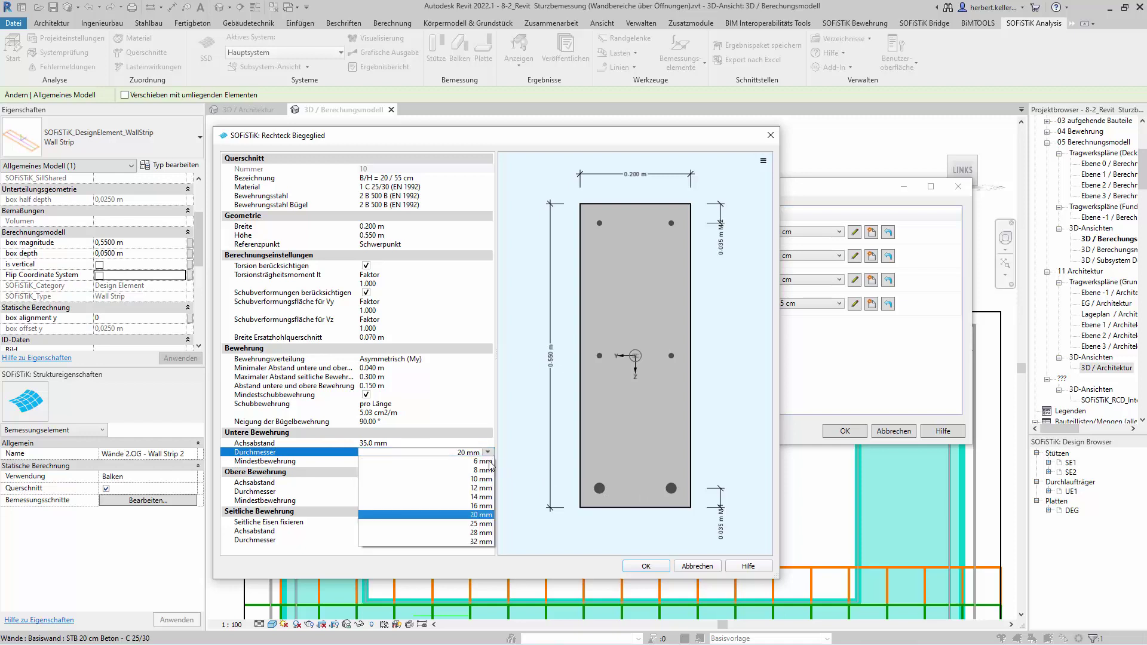
left_click(481, 497)
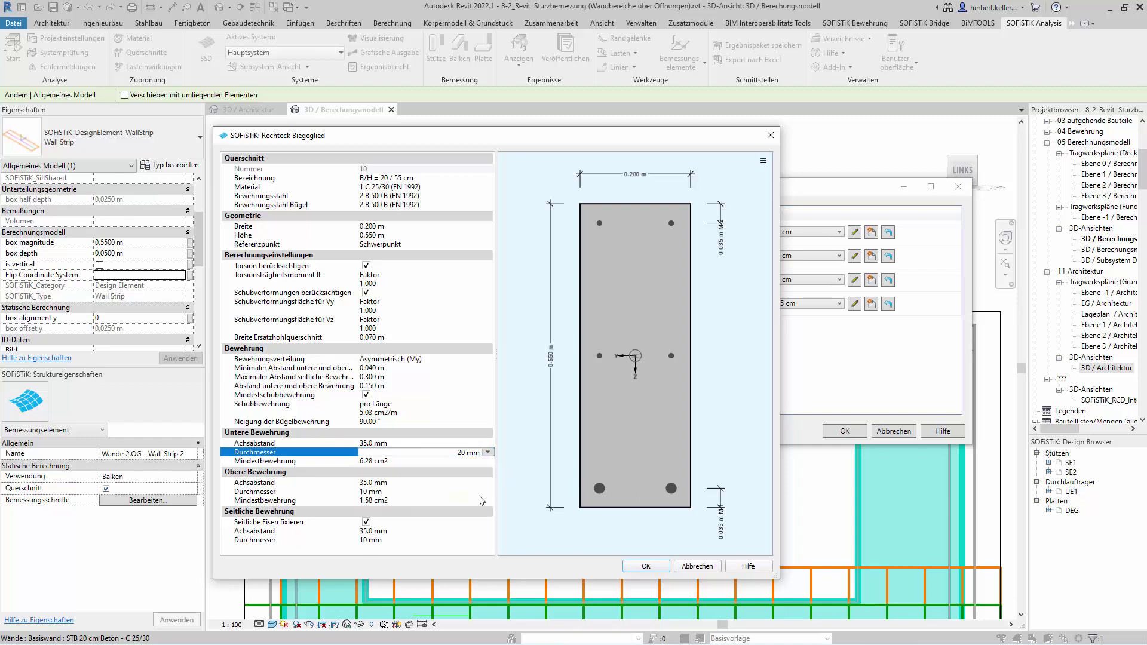
left_click(427, 446)
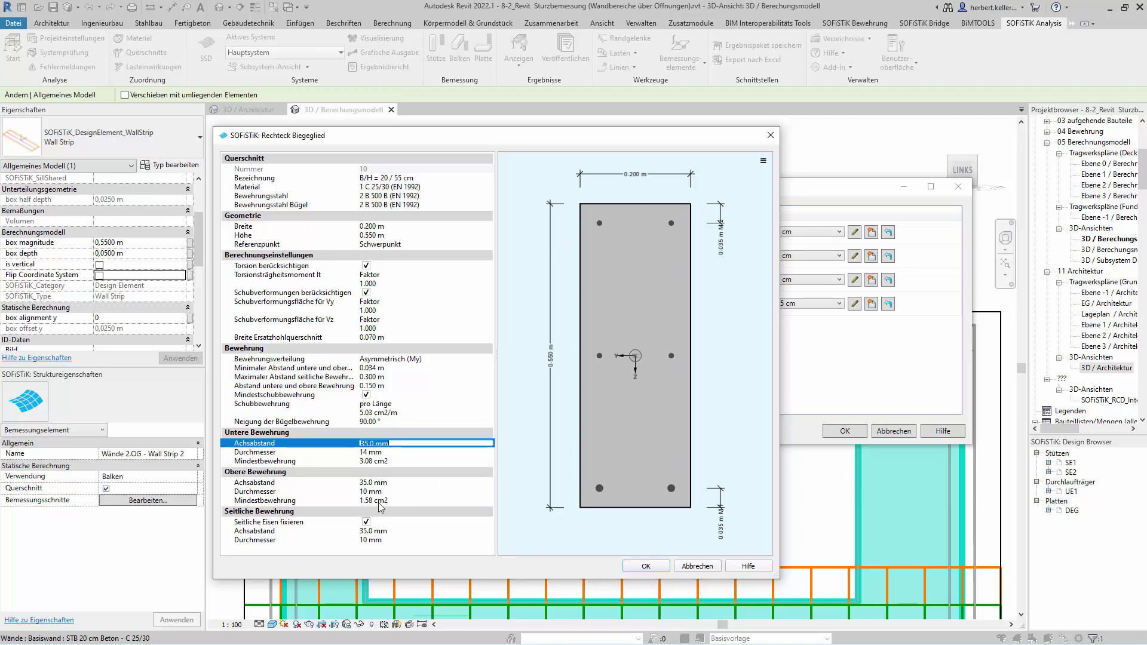
Unfix the side bars, set their diameter to 10 mm, and confirm the beam section.
left_click(397, 483)
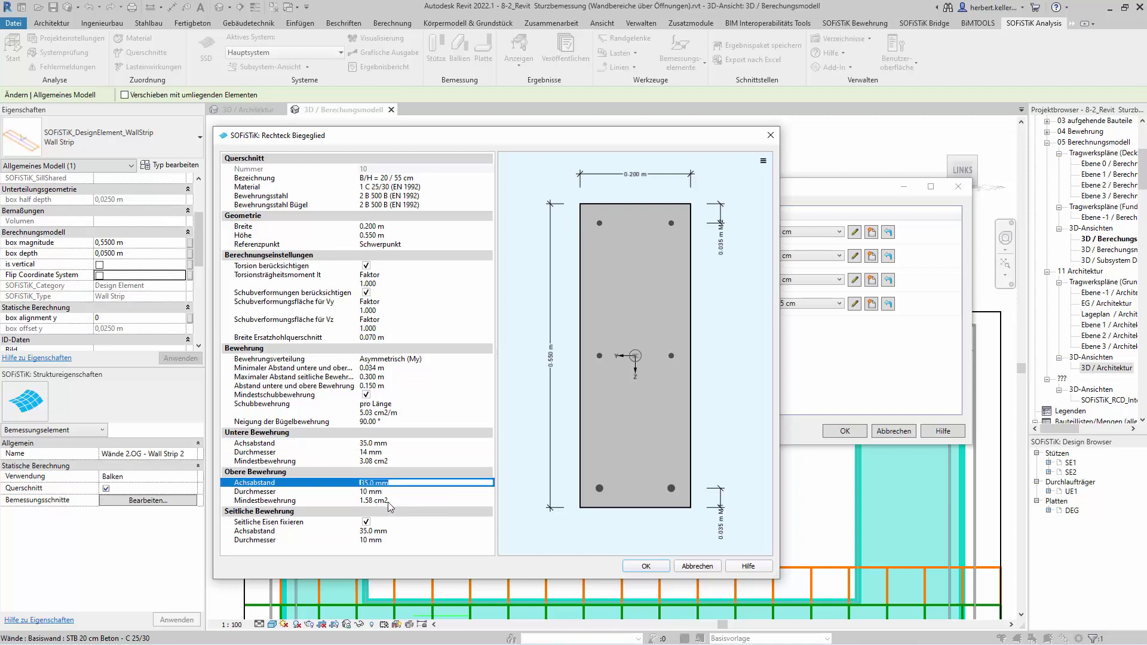
left_click(366, 522)
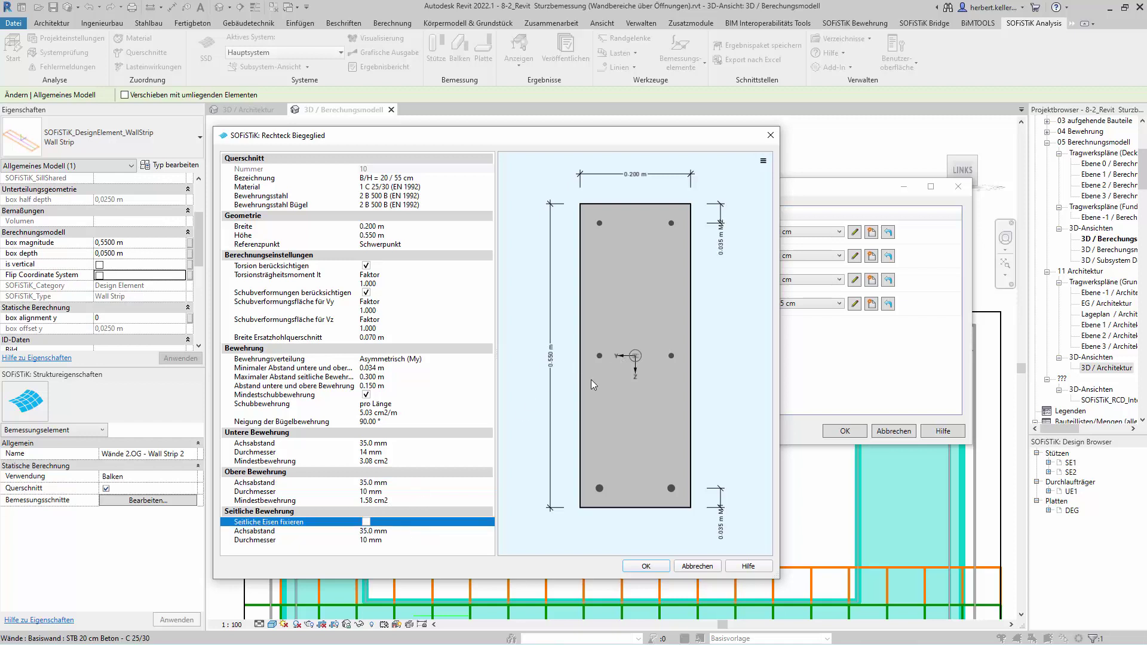
left_click(403, 541)
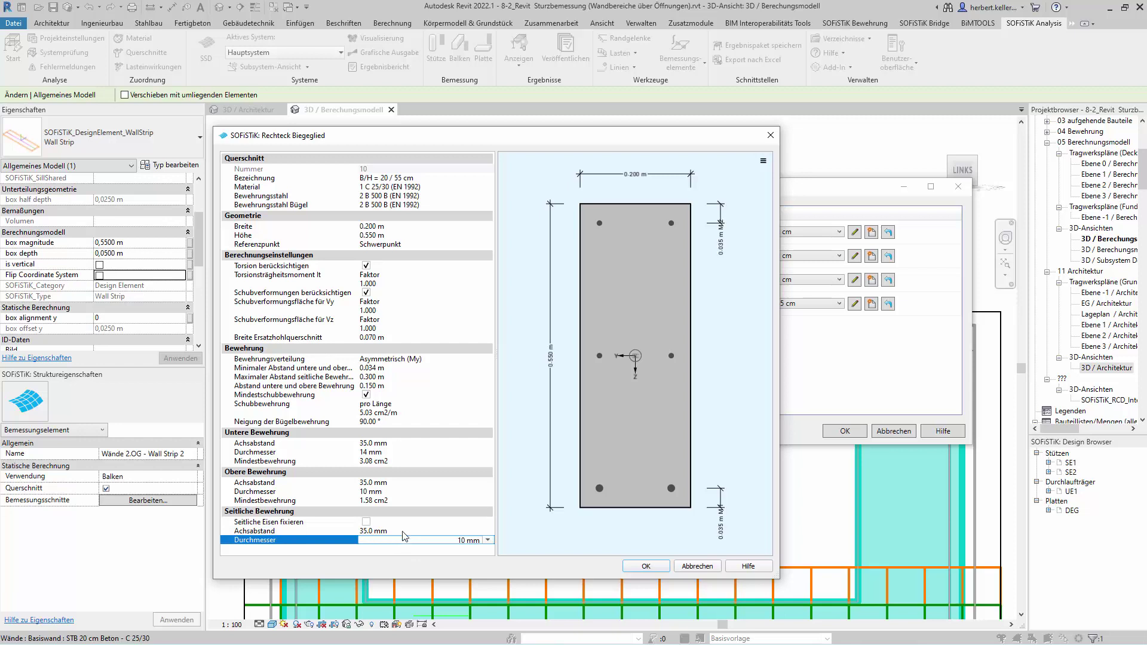
left_click(651, 568)
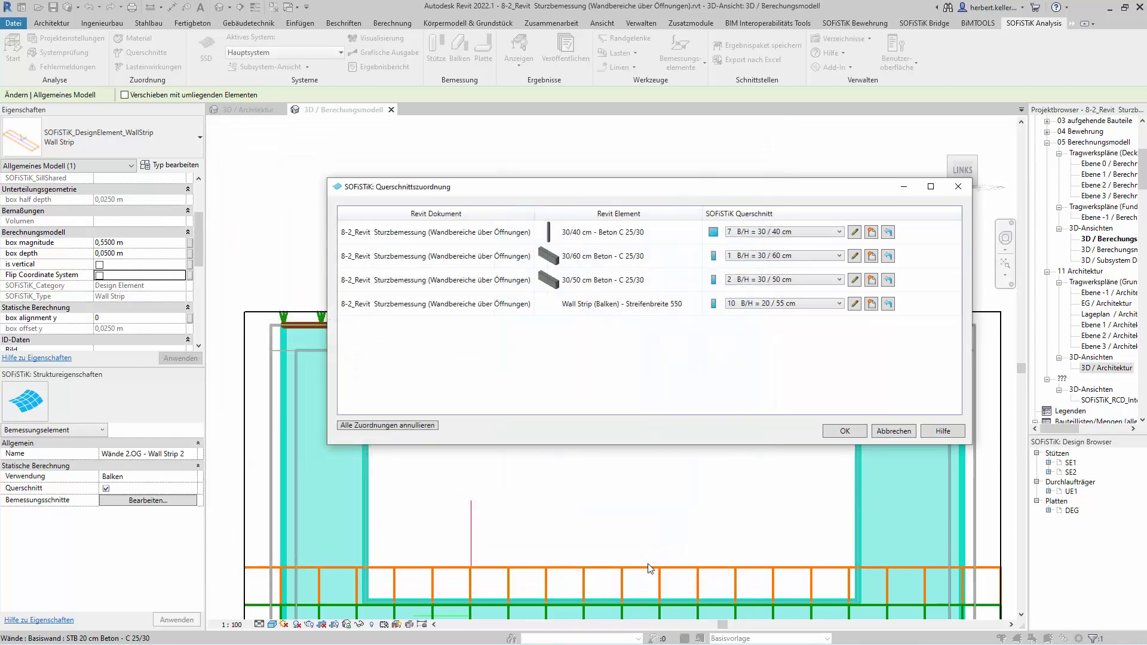
Confirm the cross-section assignments and show the whole building without the 3D section box.
left_click(834, 434)
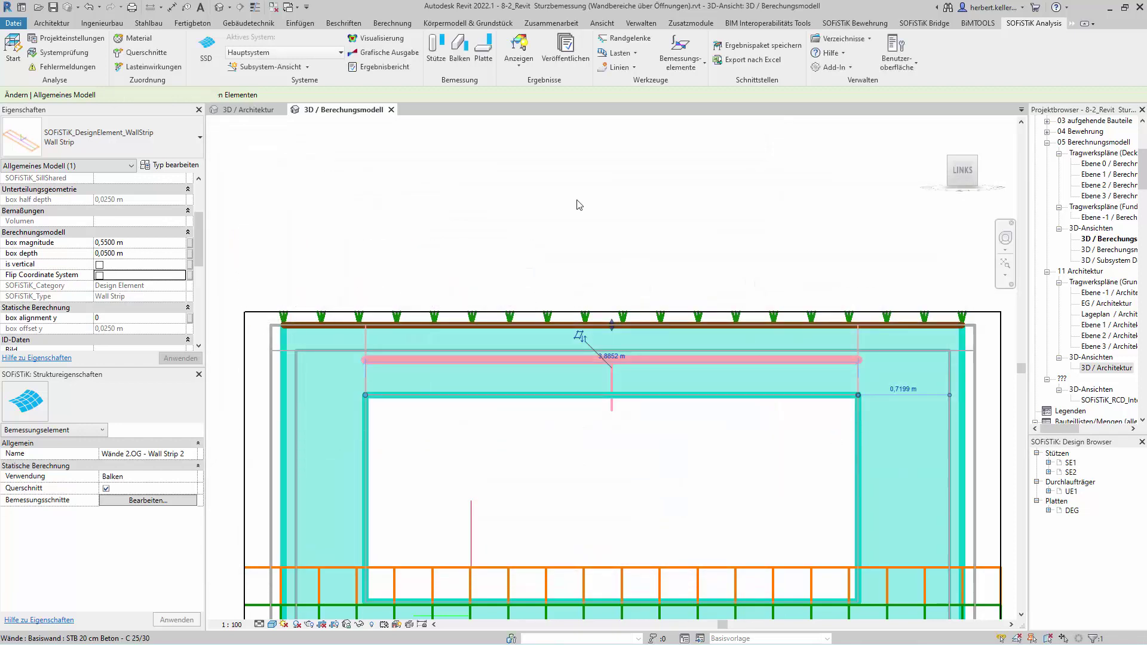
left_click(283, 242)
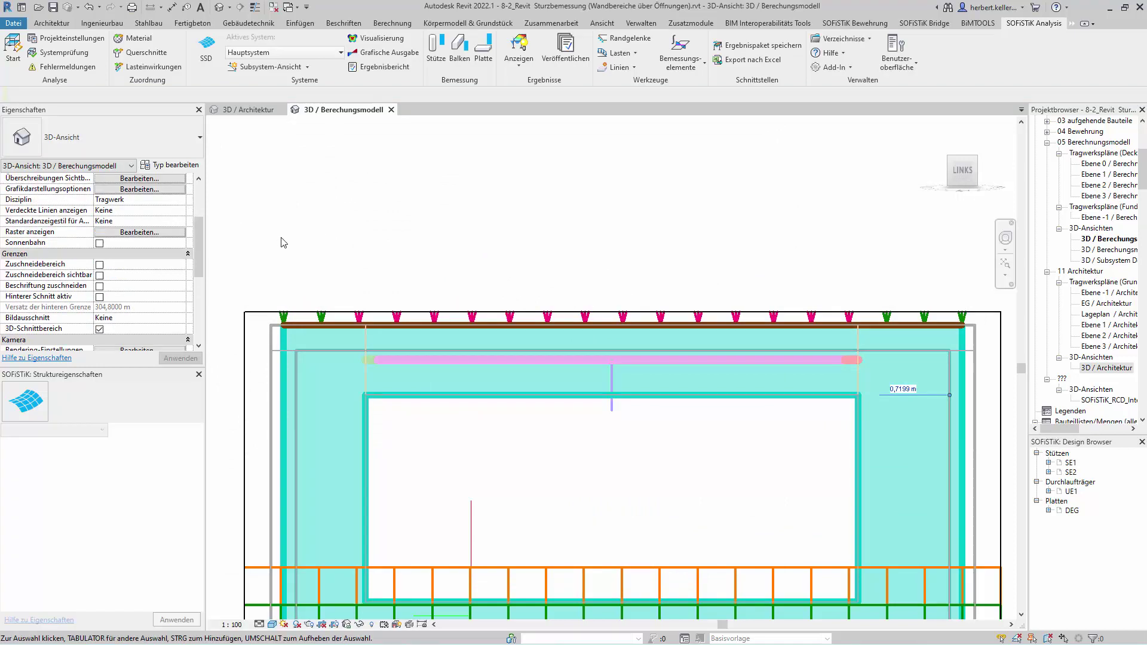
left_click(99, 329)
scroll(604, 207, "down", 3)
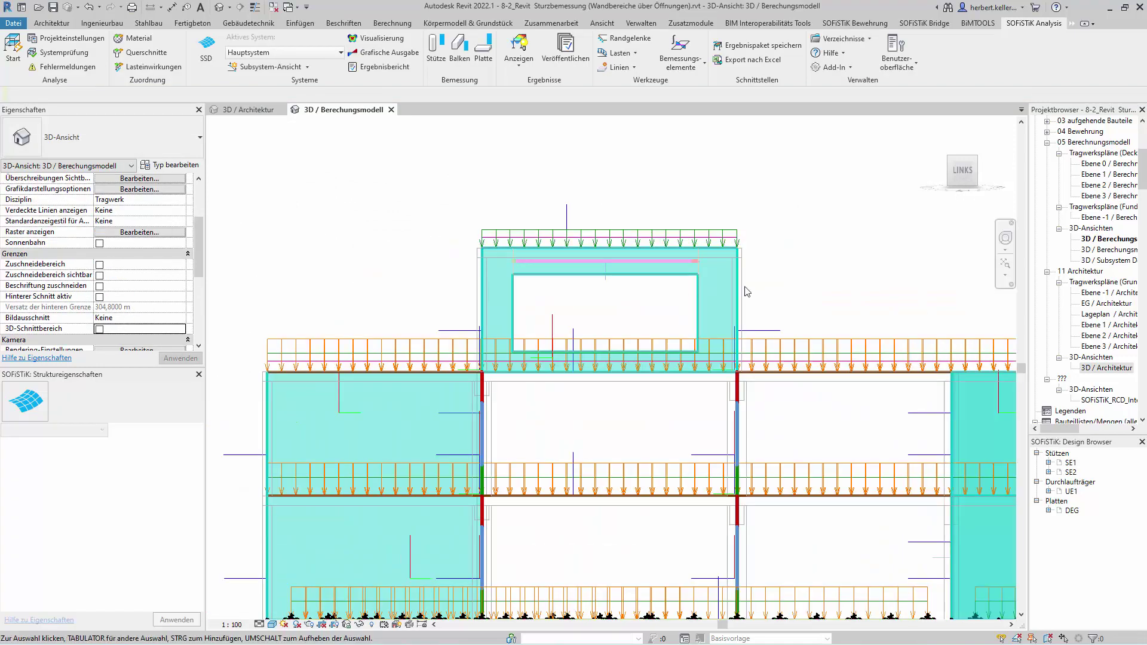
scroll(837, 298, "down", 2)
middle_click_drag(842, 252, 300, 208, "shift")
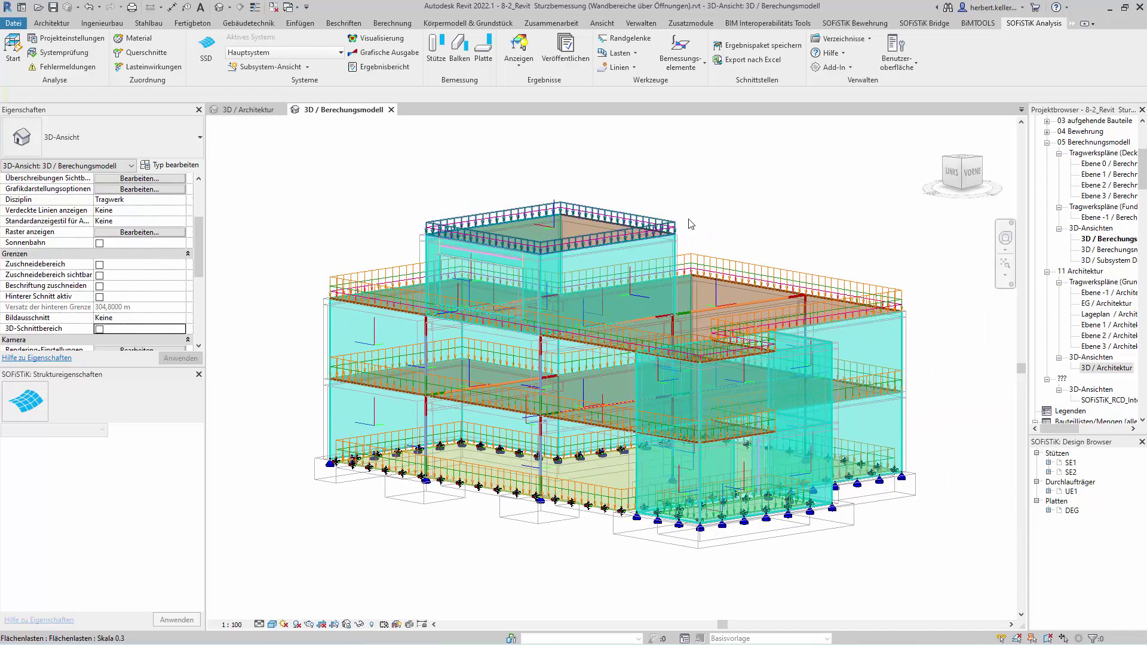
Run Berechnen to generate the analysis system and close the Systemgenerierung report.
left_click(20, 52)
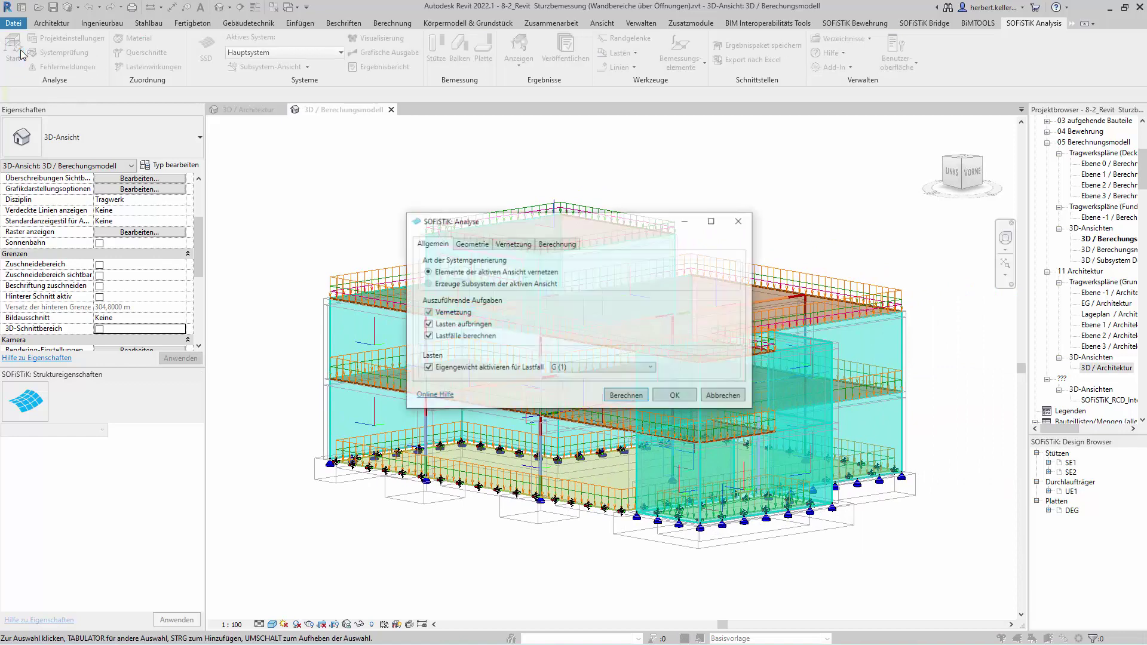
left_click(634, 395)
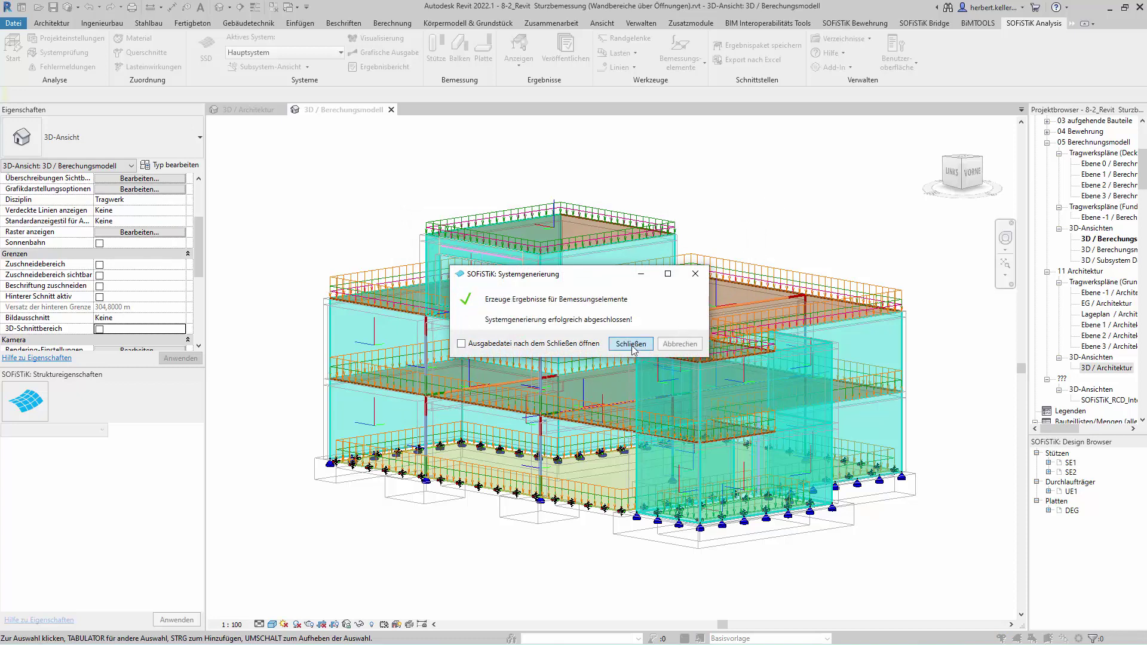
left_click(631, 344)
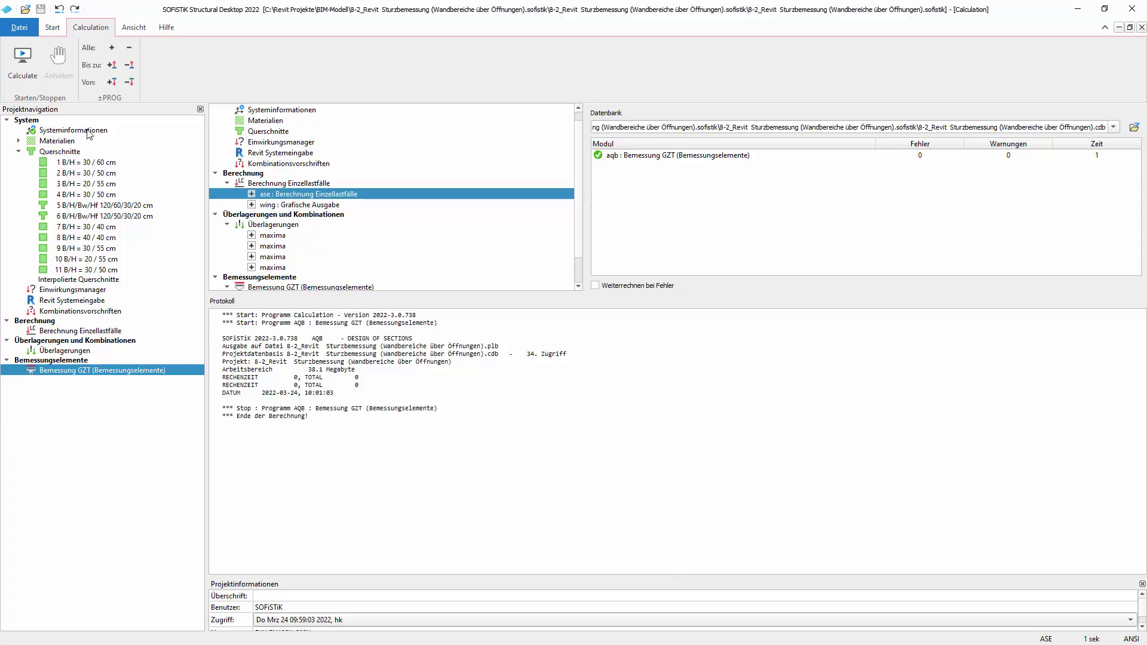
Calculate everything up to the Überlagerungen task via its context menu.
left_click(19, 152)
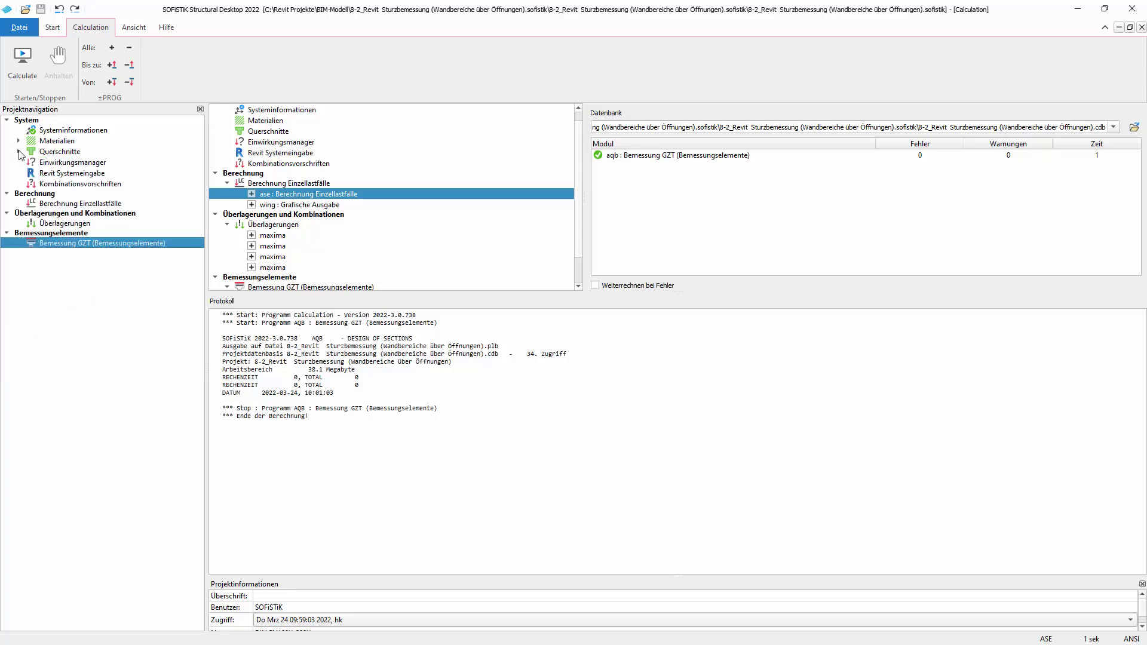
left_click(54, 225)
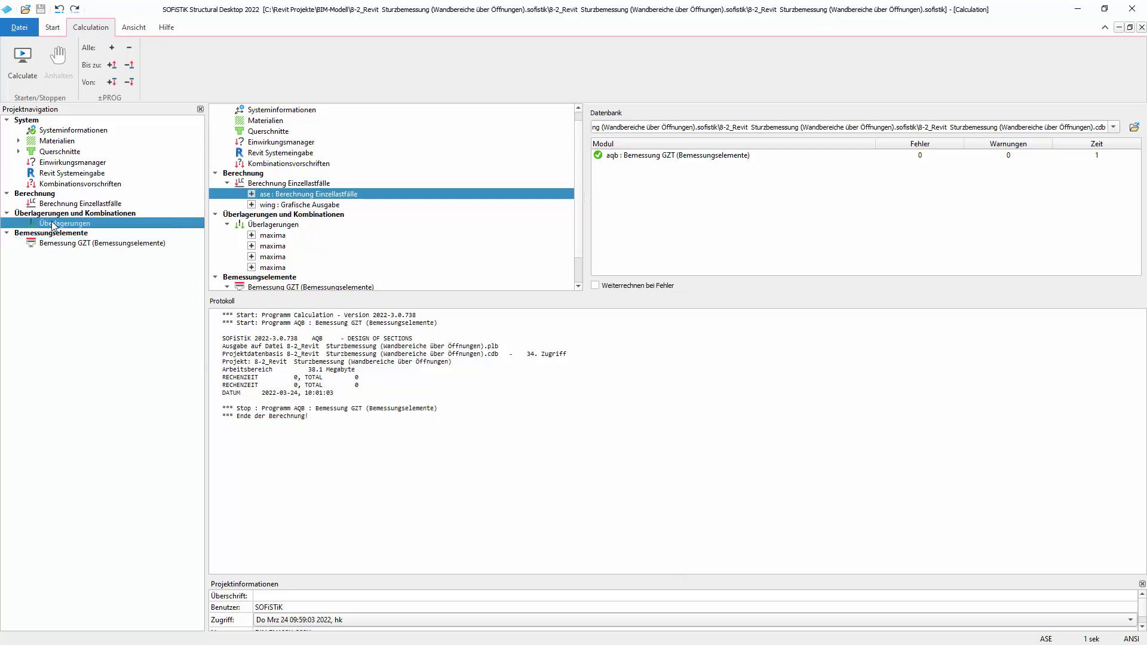
right_click(53, 225)
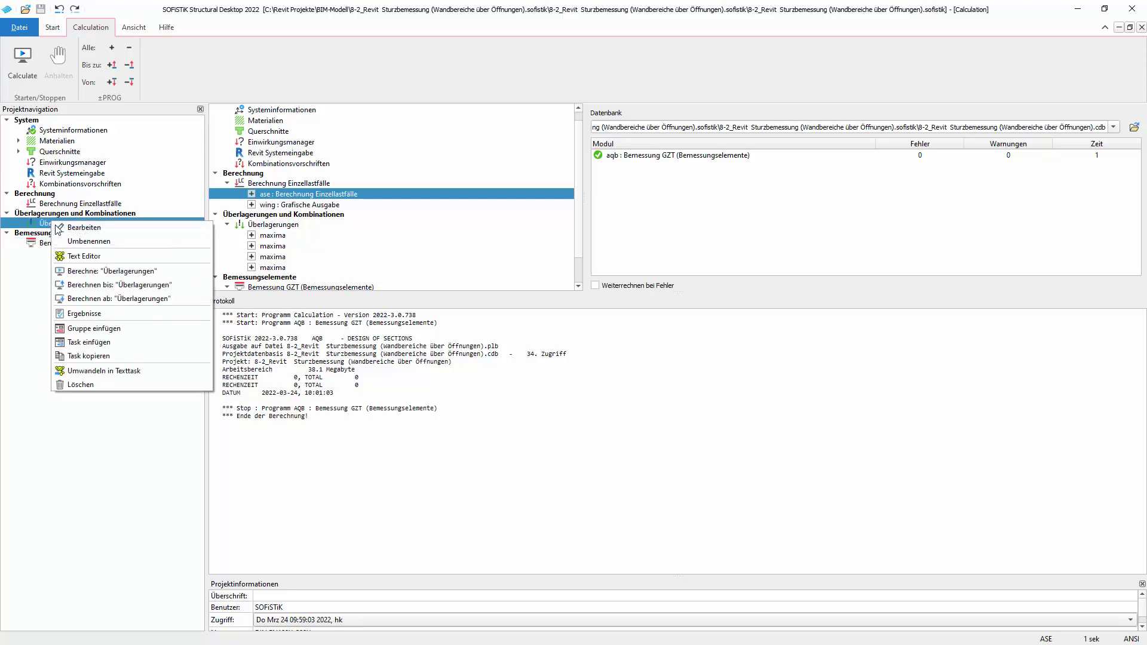
left_click(100, 288)
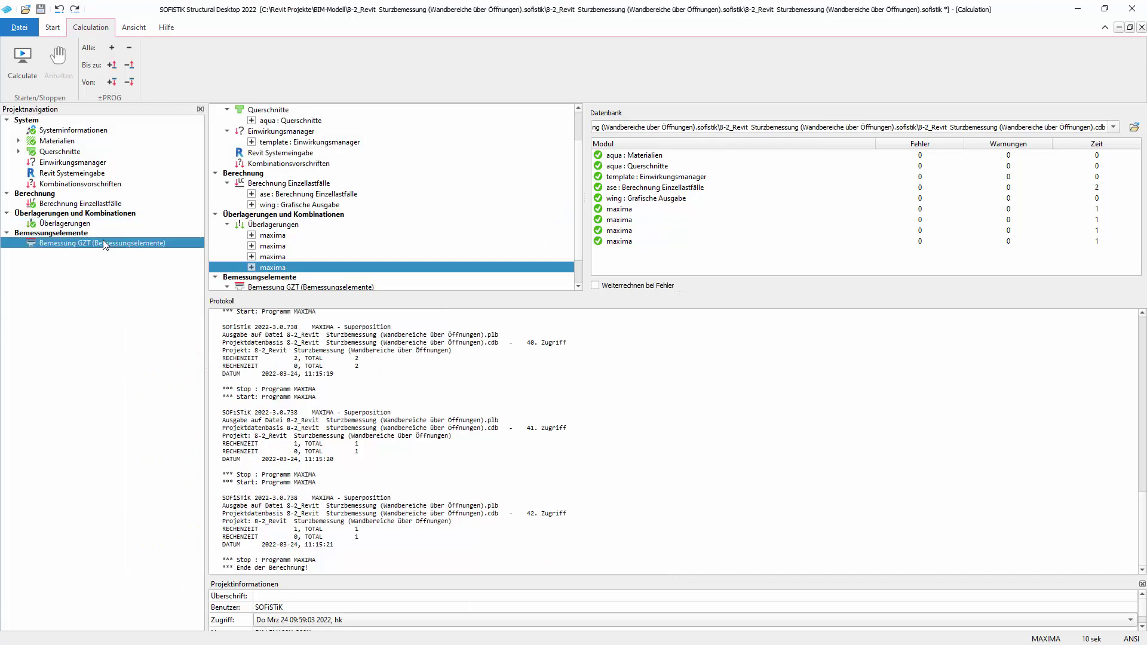
Run Bemessung GZT with design elements chosen manually, excluding element 102.
double_click(104, 243)
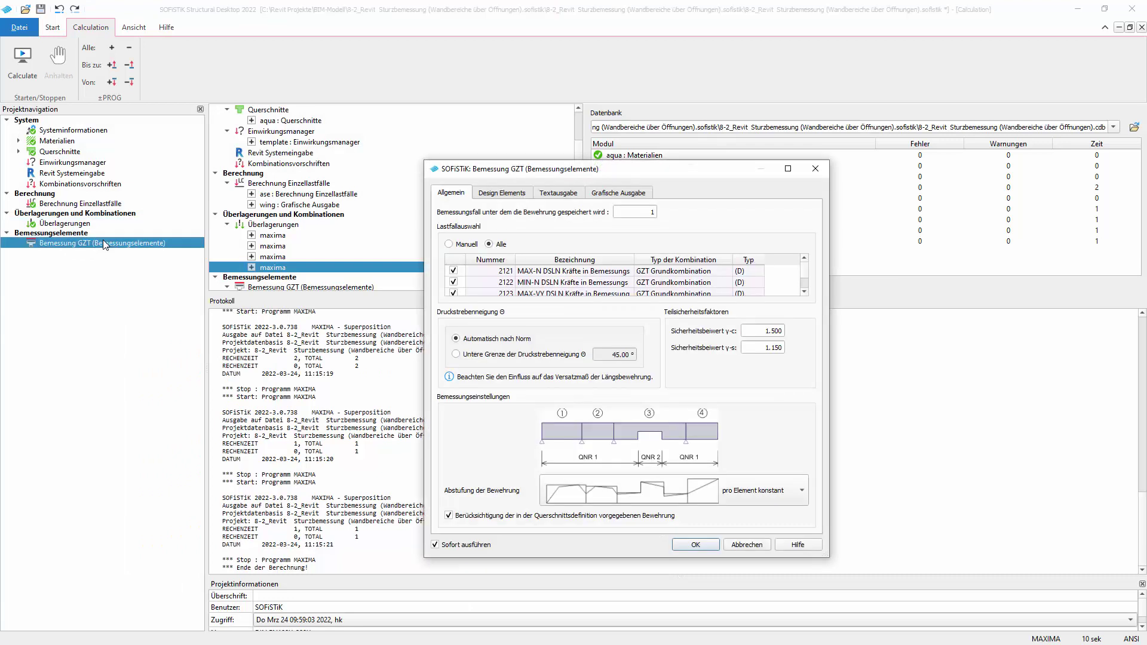
left_click(501, 193)
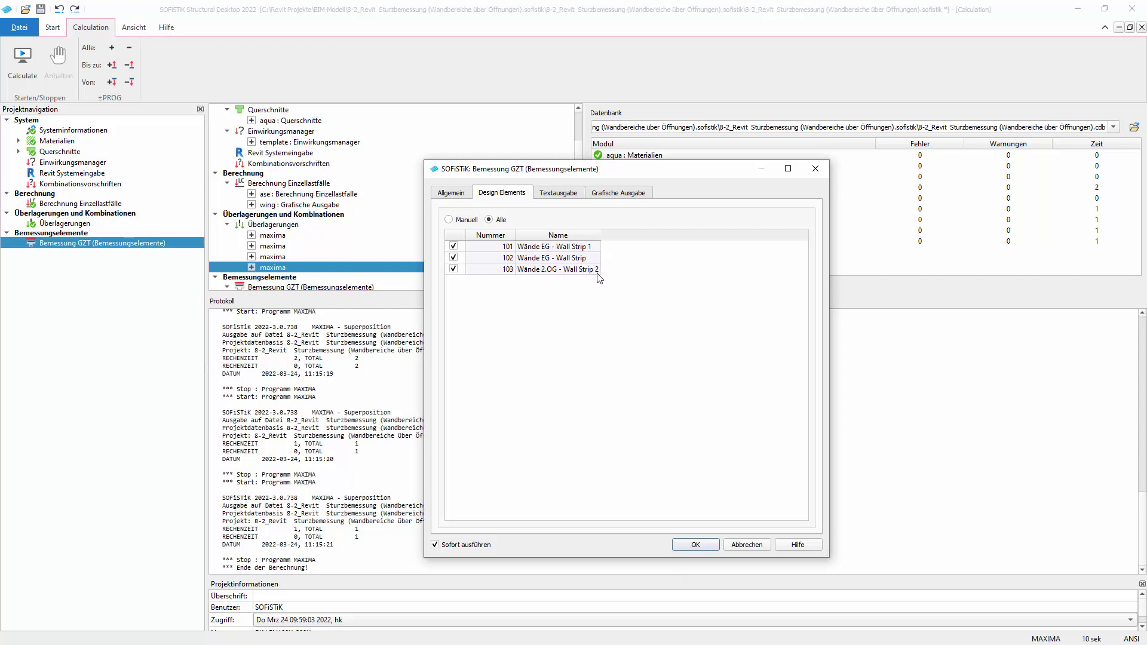
left_click(454, 258)
left_click(449, 220)
left_click(454, 259)
left_click(444, 195)
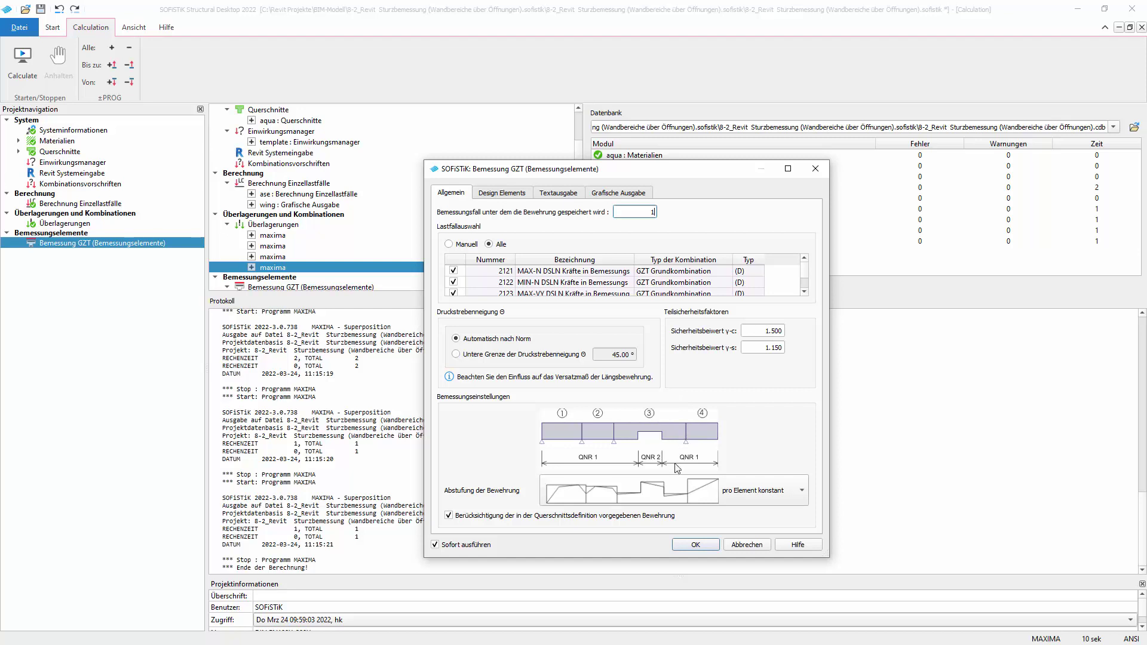
left_click(695, 545)
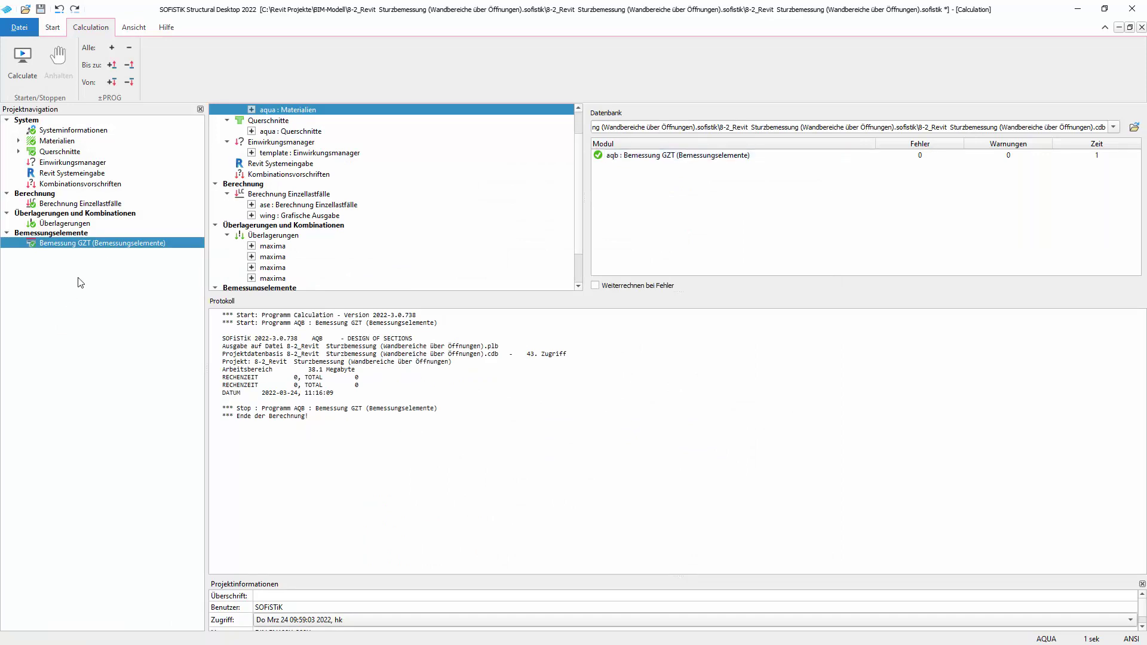
Insert a new Bemessung GZT (Bemessungselemente) task.
right_click(78, 276)
left_click(138, 399)
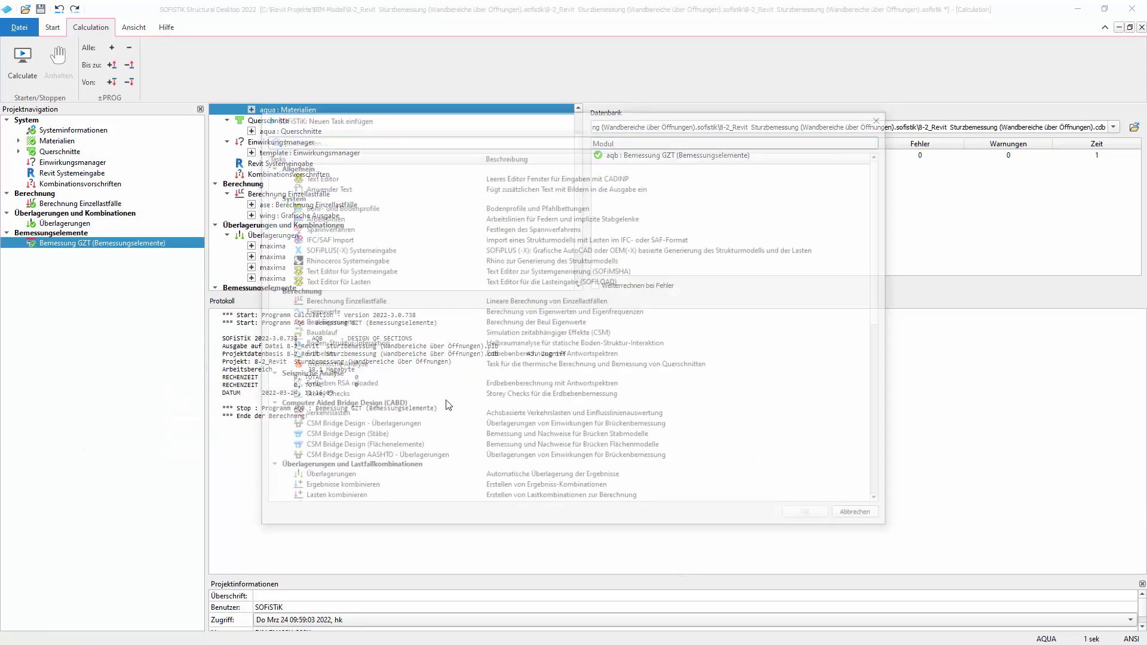
scroll(400, 392, "down", 8)
scroll(400, 392, "down", 3)
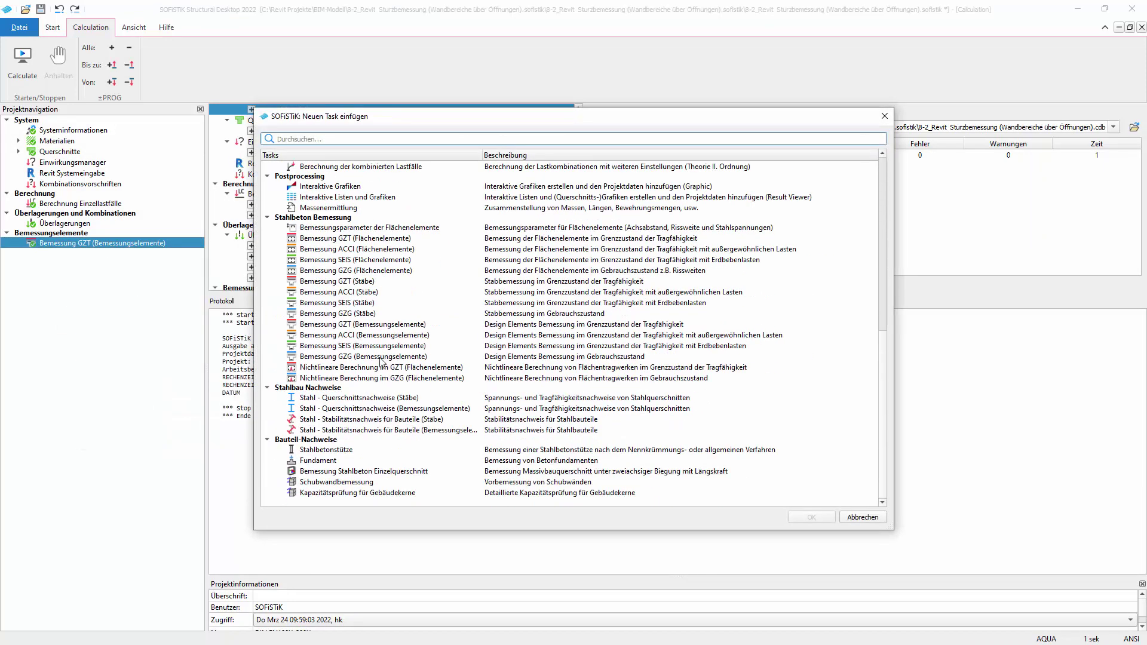
left_click(349, 326)
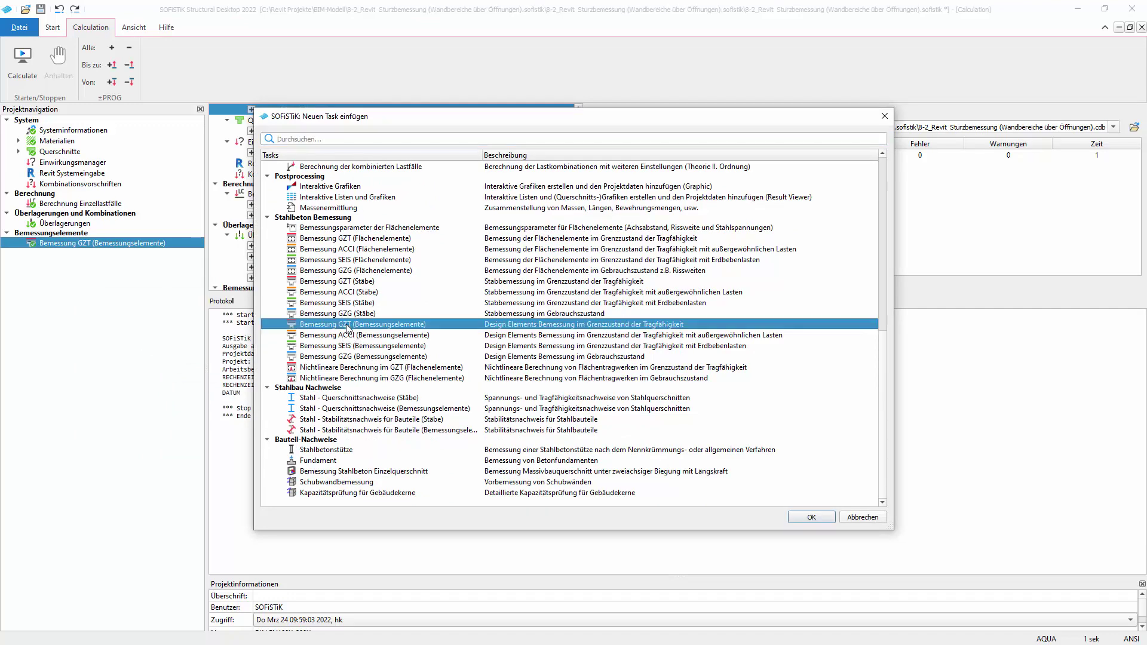
left_click(811, 517)
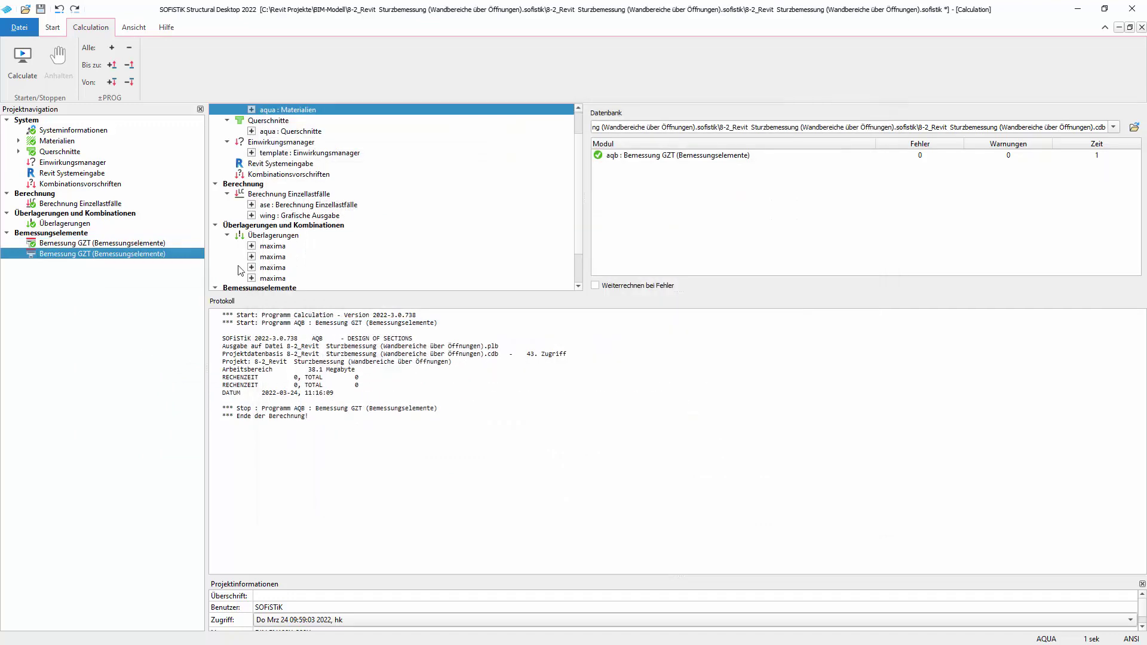
Limit the new task to element 103, turn off graphic output plots, and run it.
double_click(106, 256)
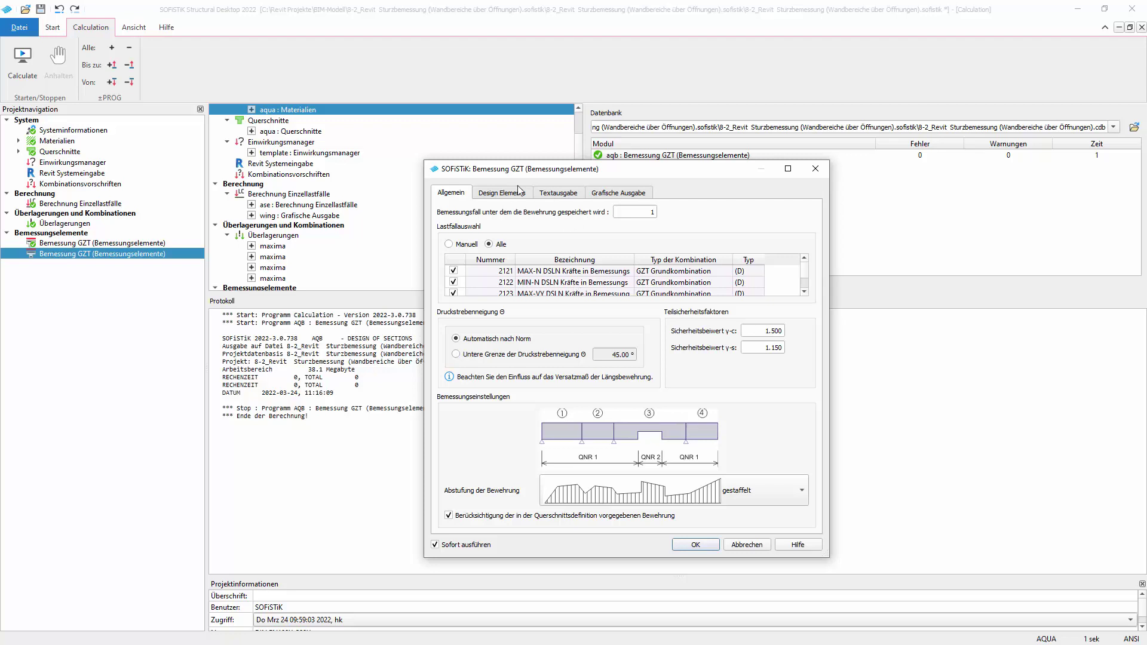
left_click(503, 193)
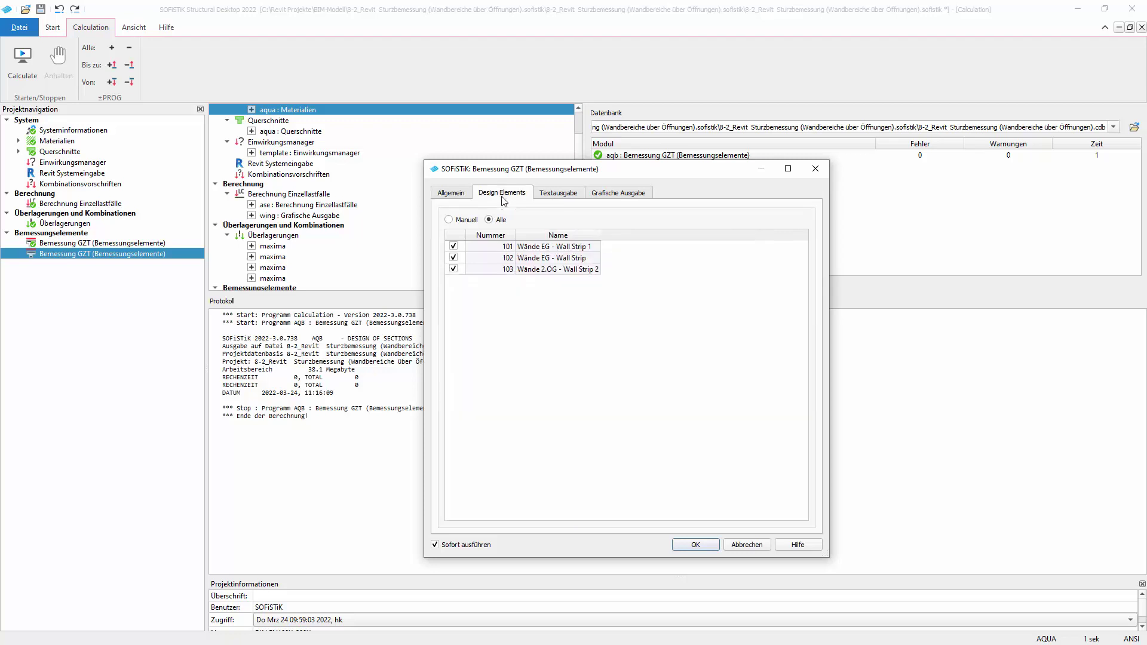
left_click(449, 219)
left_click(453, 246)
left_click(451, 193)
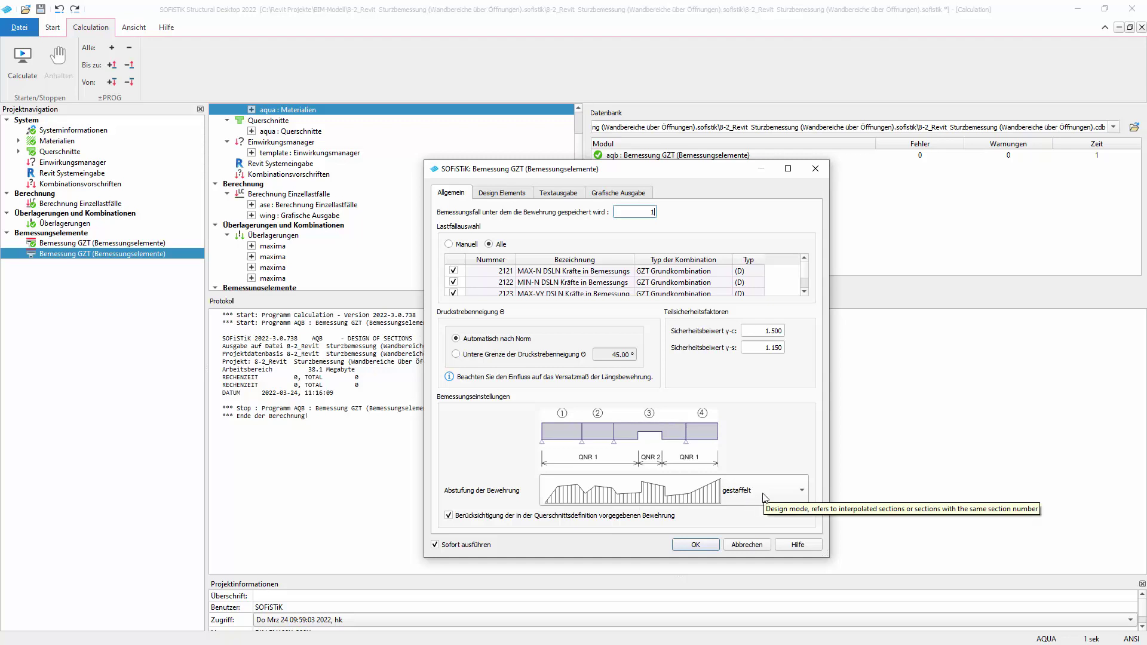
left_click(631, 193)
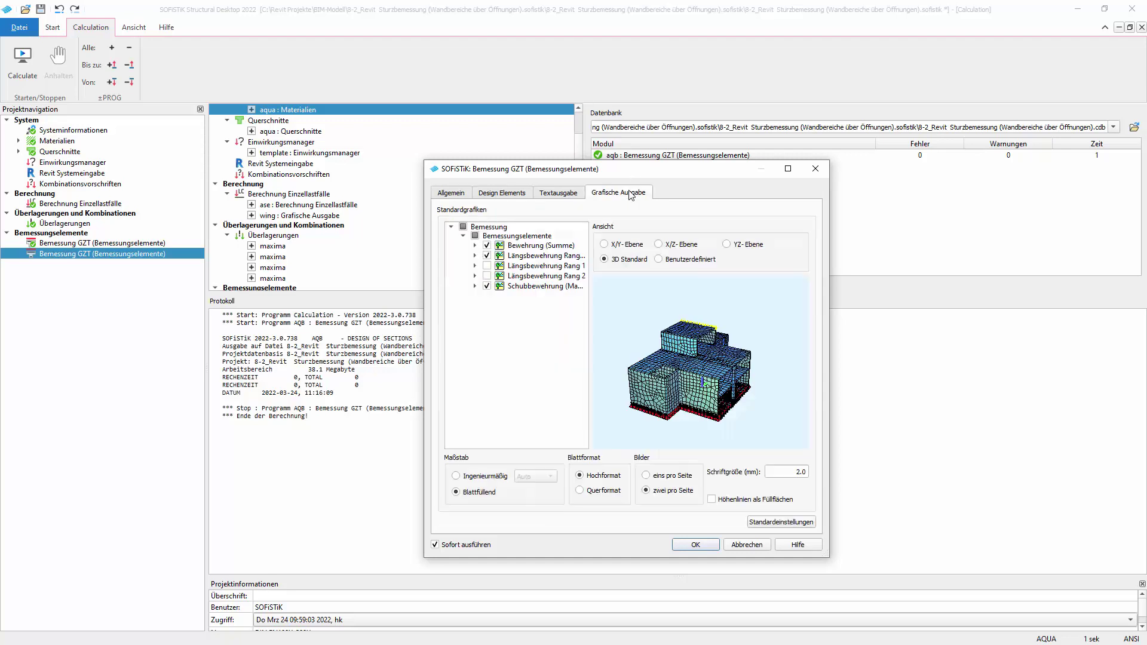
left_click(463, 227)
left_click(454, 193)
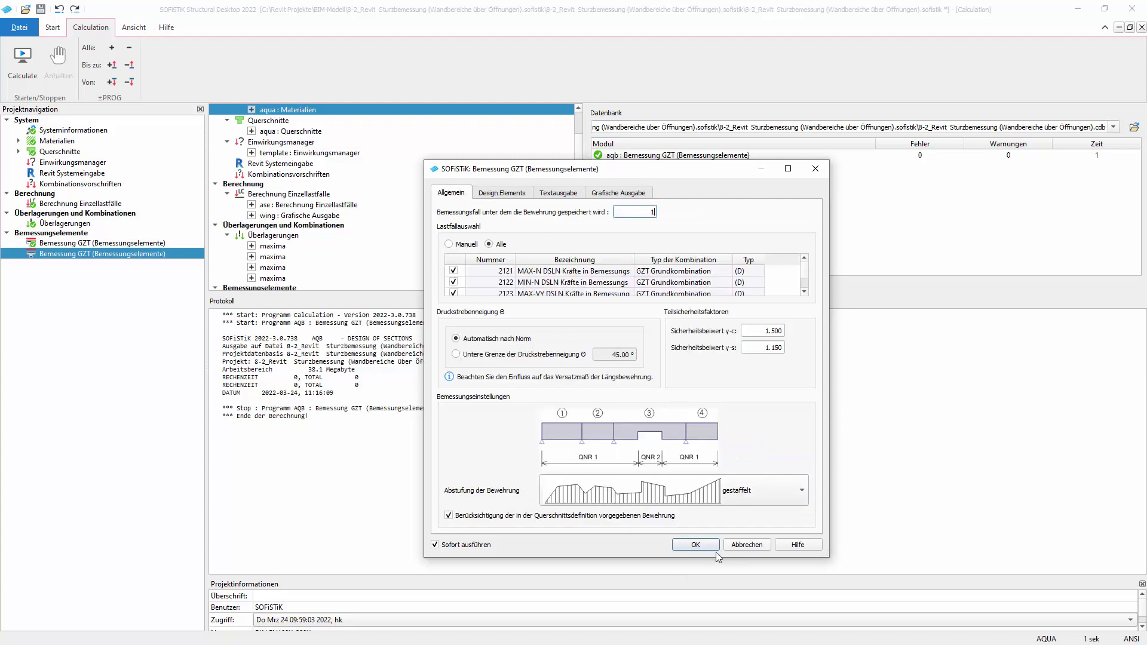
left_click(696, 545)
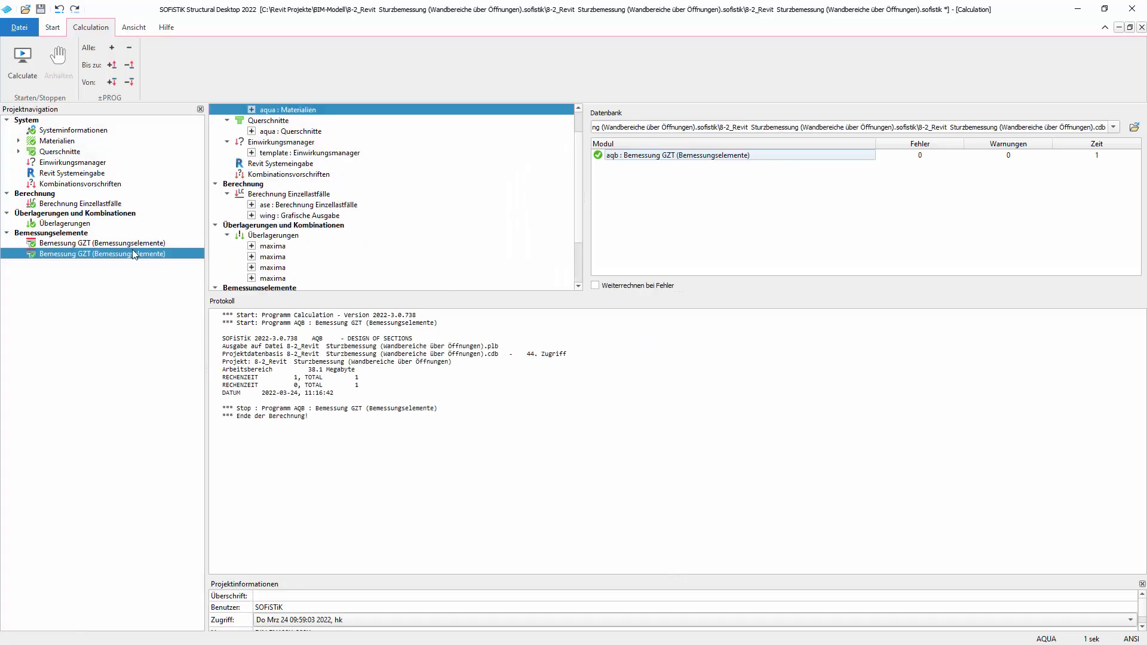
right_click(126, 252)
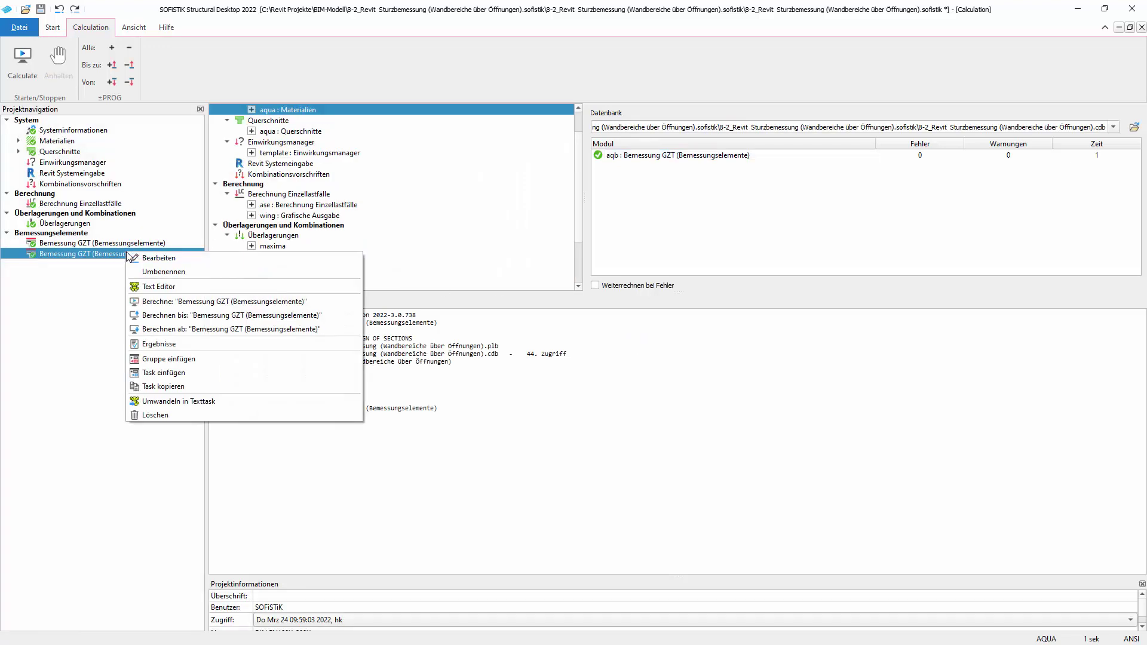
Open the design results and review Längsbewehrung - Bemessungsfall 1 and shear reinforcement for element 103.
left_click(170, 346)
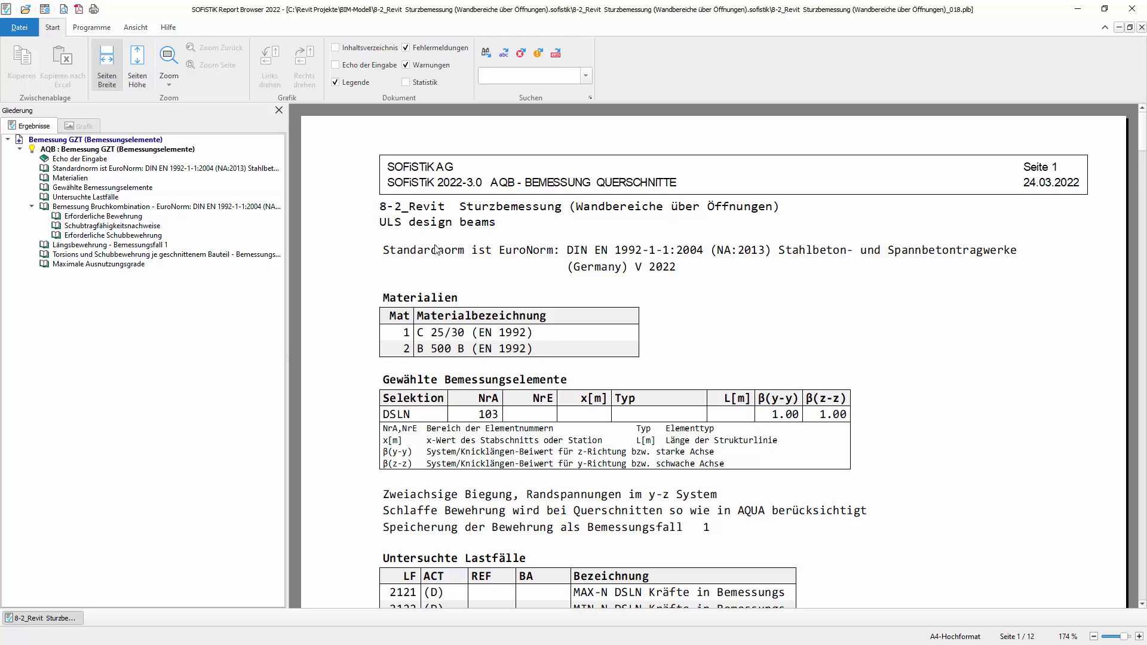
left_click(94, 246)
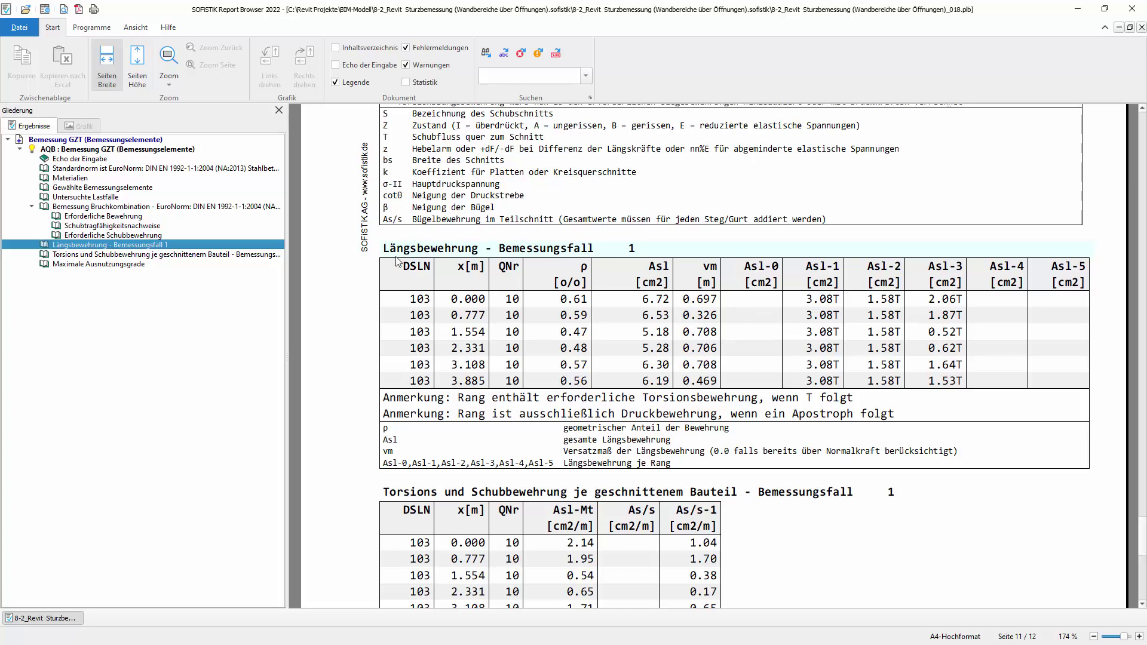
scroll(700, 339, "down", 3)
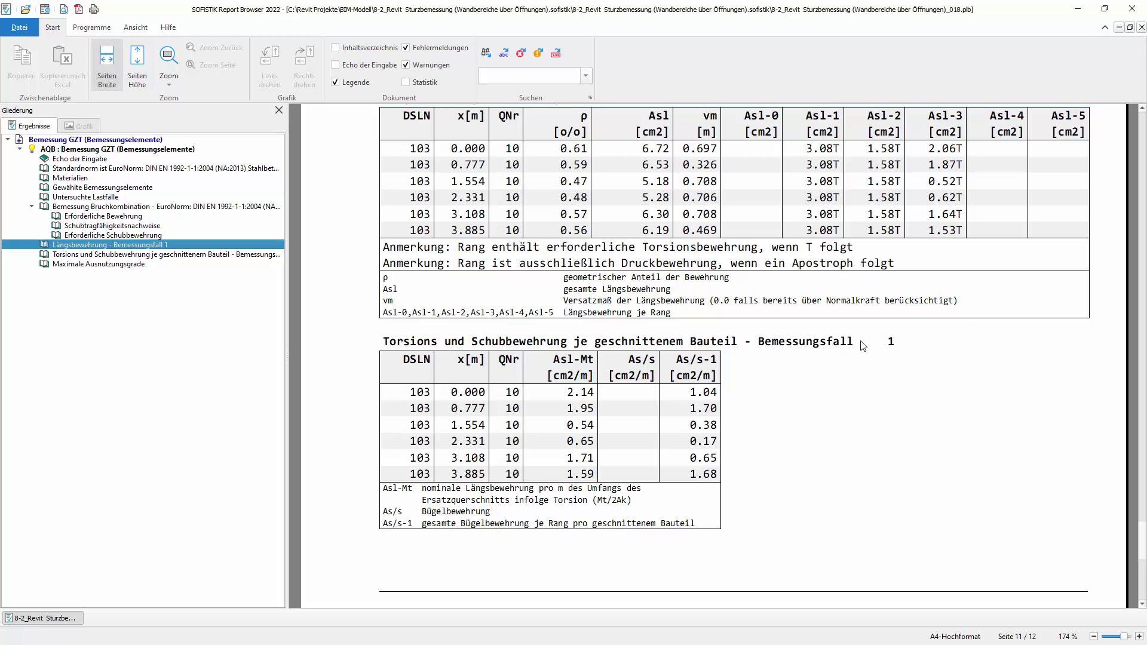
Close the SOFiSTiK Report Browser window.
left_click(1133, 9)
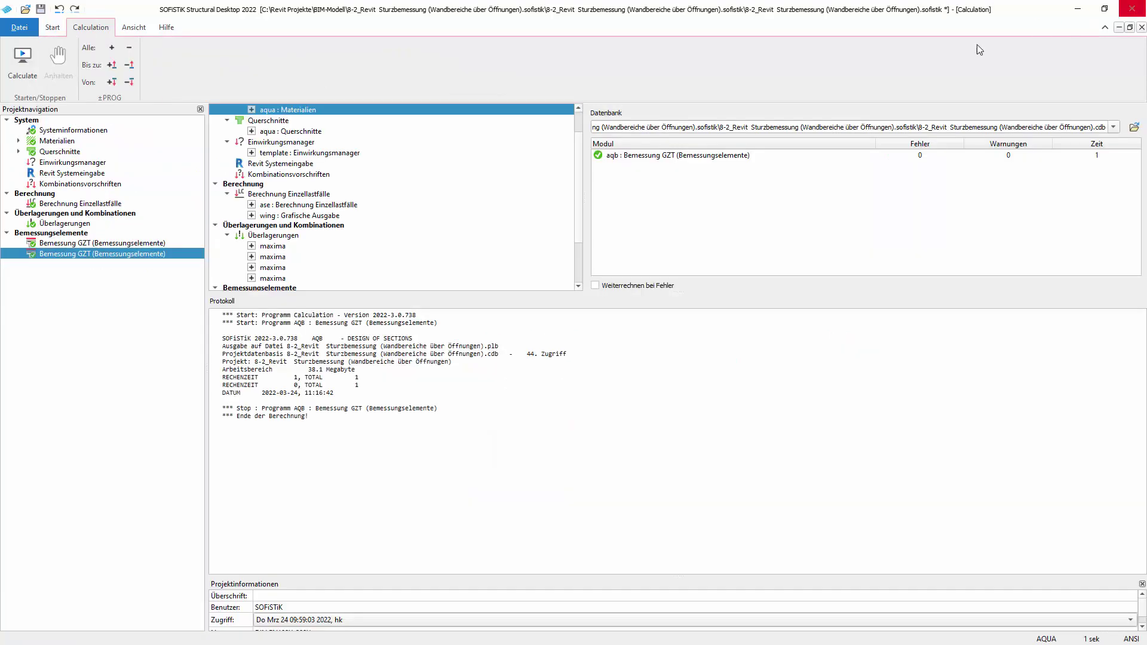